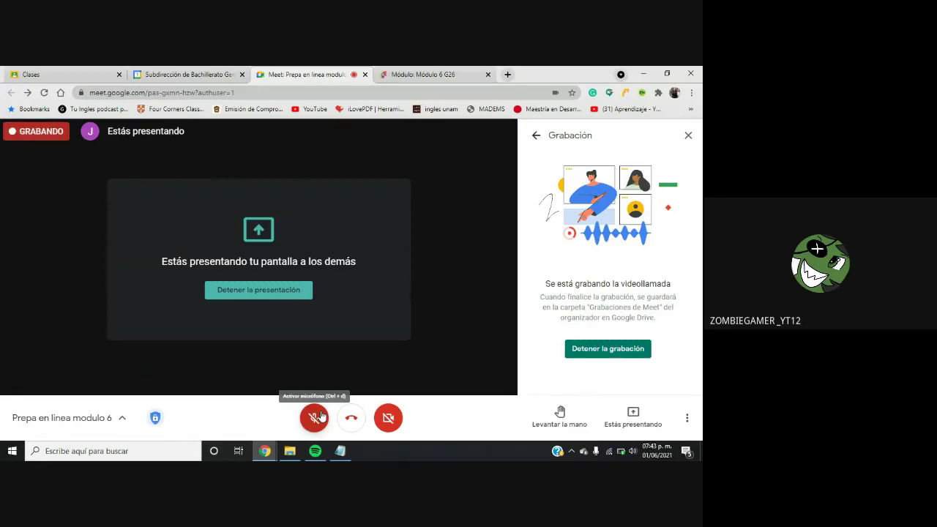
Unmute the microphone in the Google Meet call
left_click(315, 417)
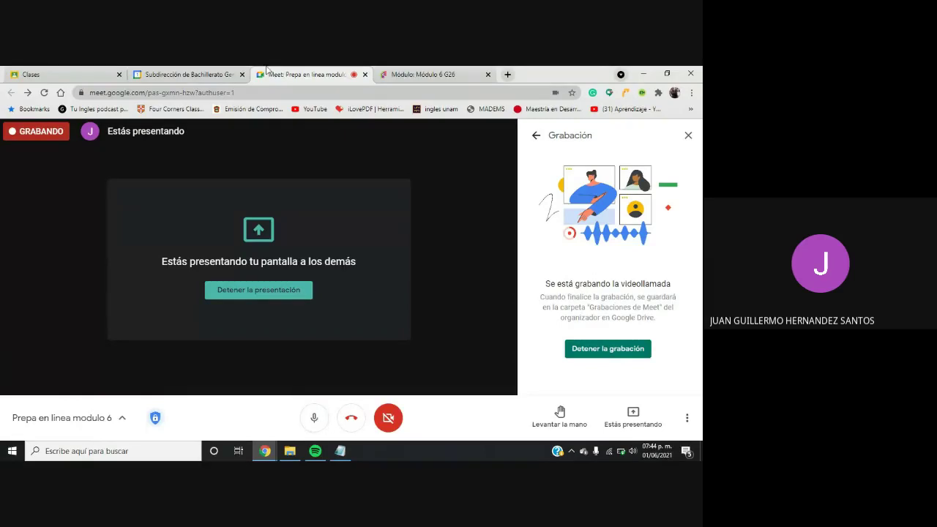
left_click(406, 75)
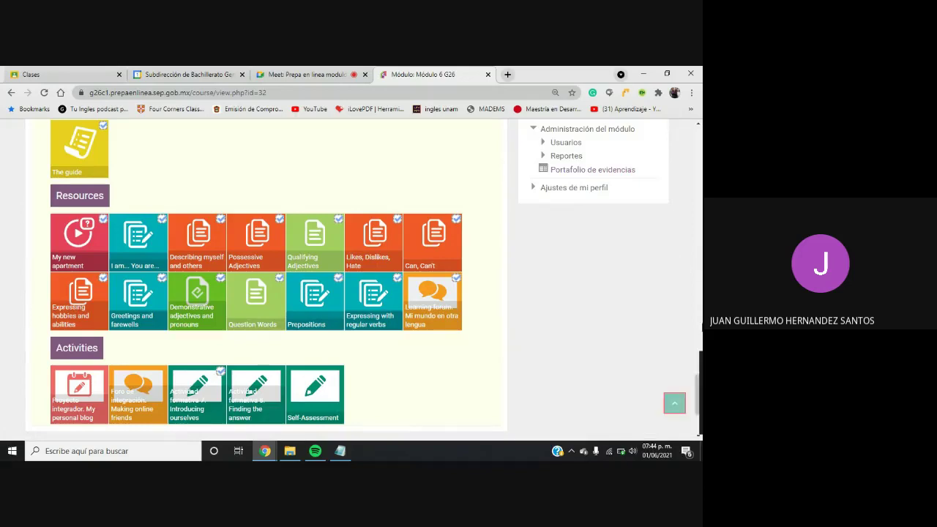
left_click_drag(699, 396, 699, 388)
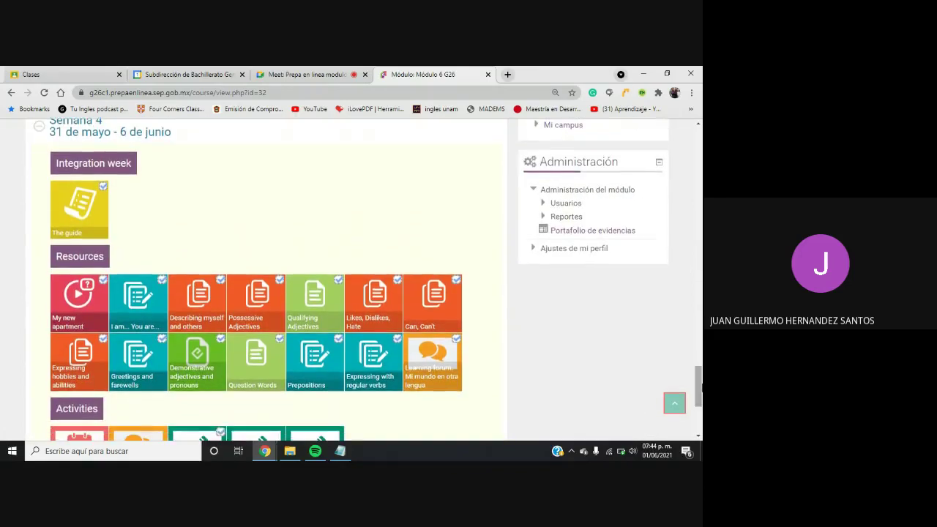
left_click_drag(699, 391, 701, 401)
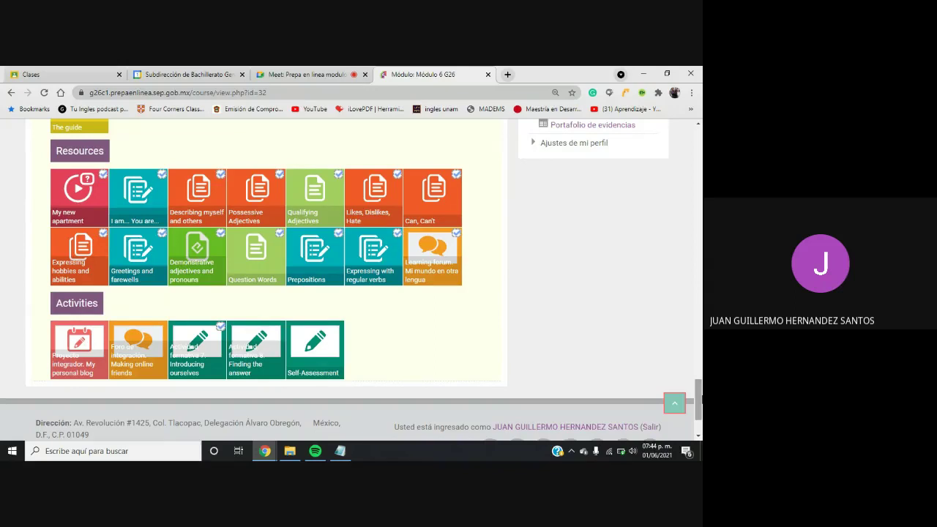
scroll(699, 395, "up", 1)
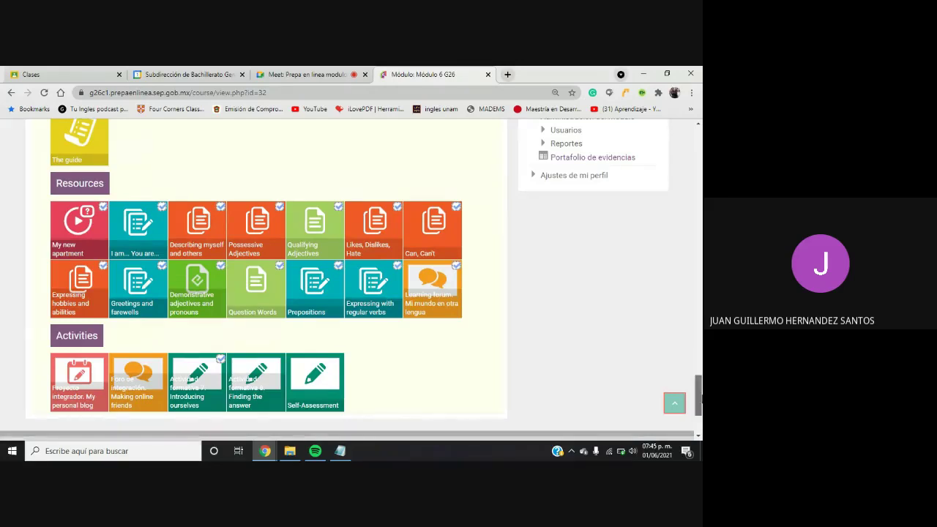
scroll(99, 410, "up", 1)
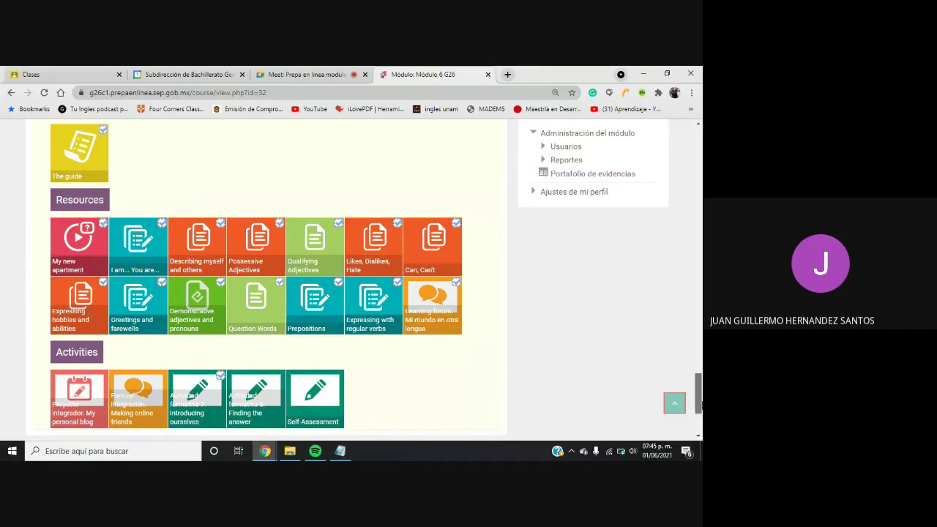
left_click_drag(699, 401, 699, 410)
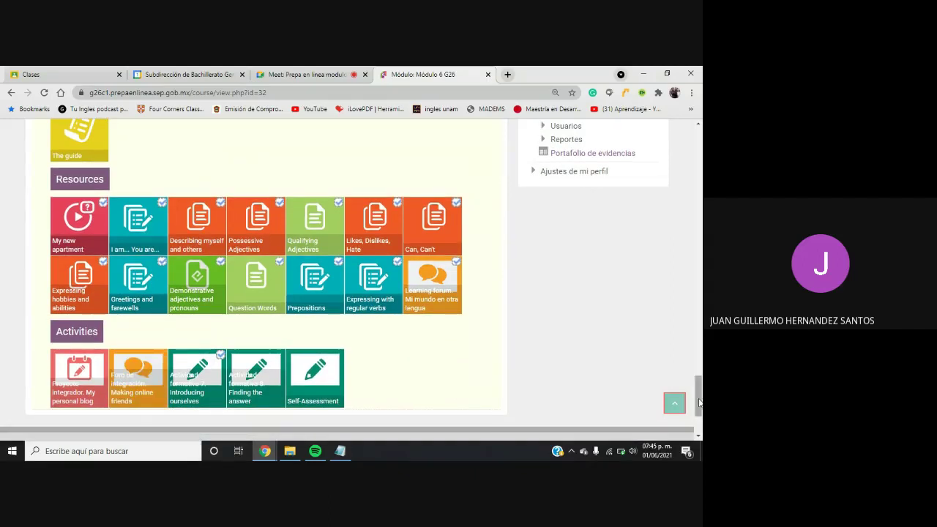
left_click_drag(699, 401, 699, 399)
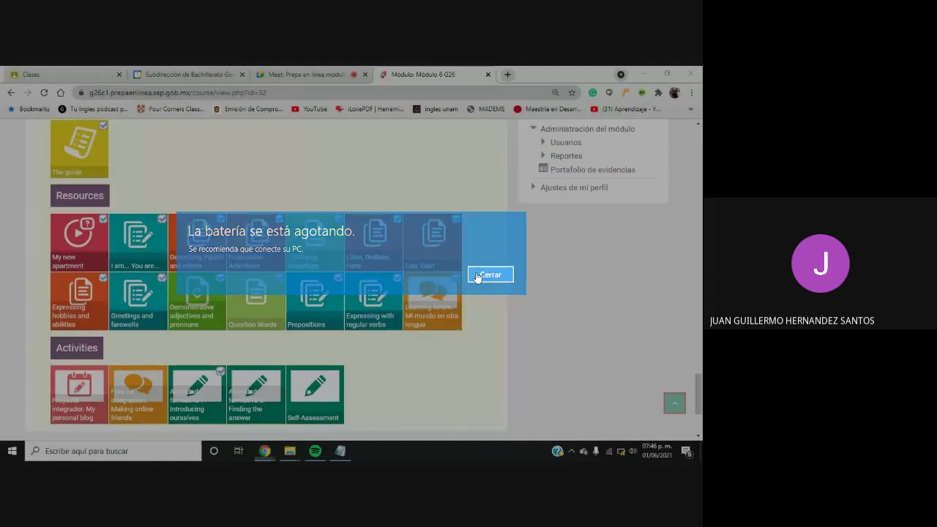
left_click(477, 276)
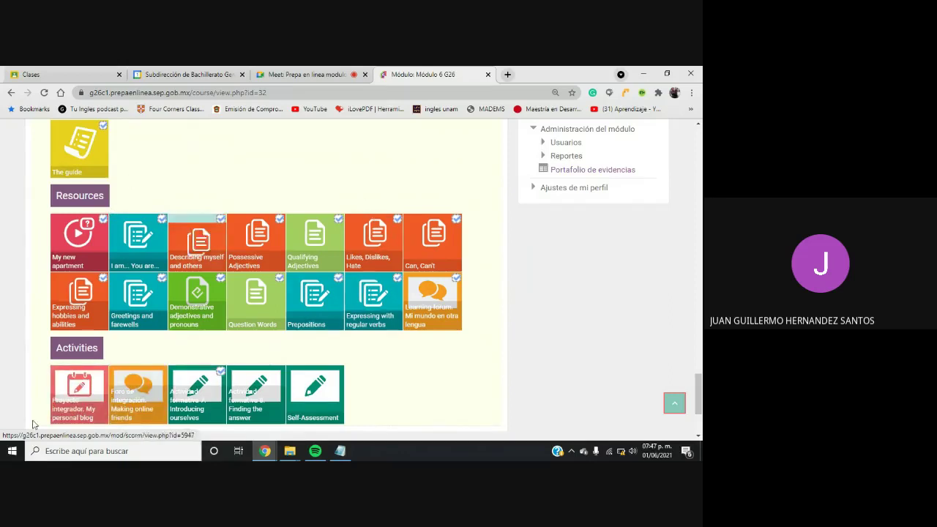
Open the 'Proyecto integrador. My personal blog' assignment and read down to '¿Cómo lo realizaré?'
left_click(76, 410)
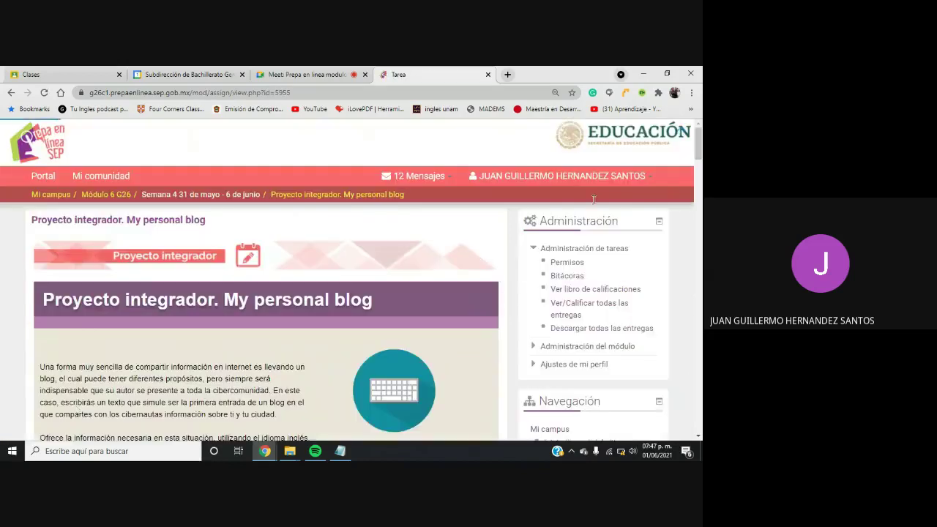
left_click_drag(696, 147, 696, 166)
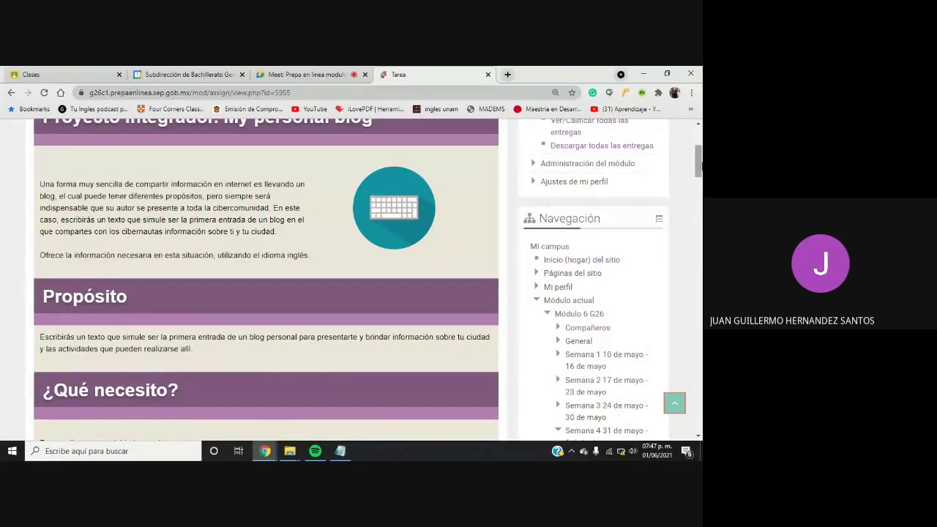
left_click_drag(699, 167, 698, 198)
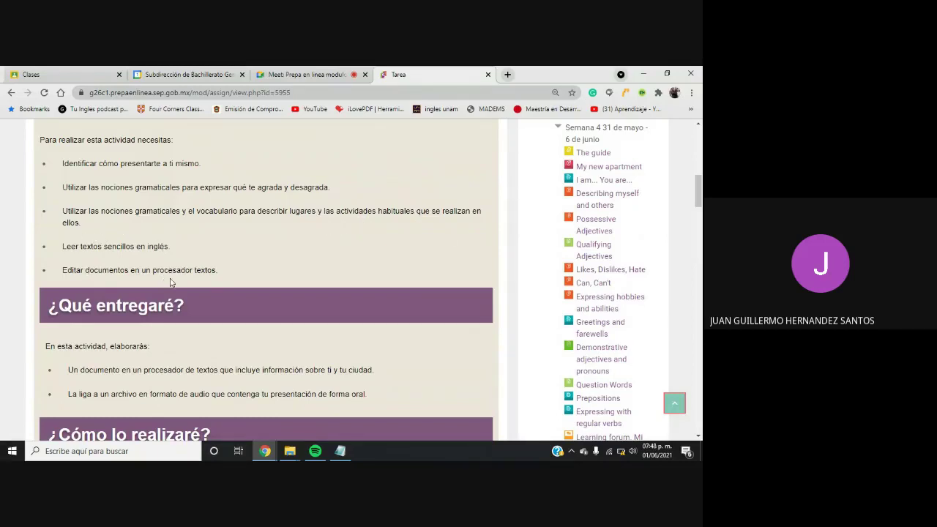
left_click_drag(699, 195, 698, 203)
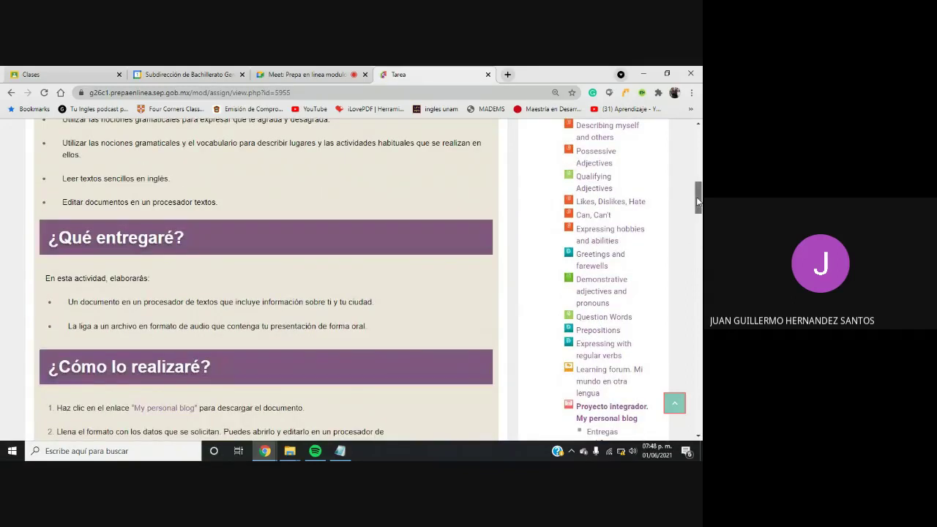
scroll(102, 185, "down", 3)
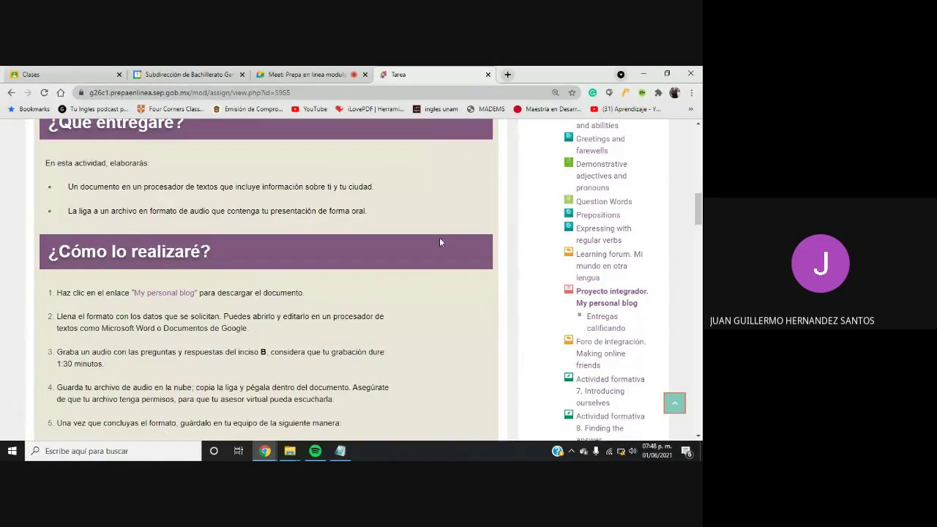
scroll(315, 275, "down", 2)
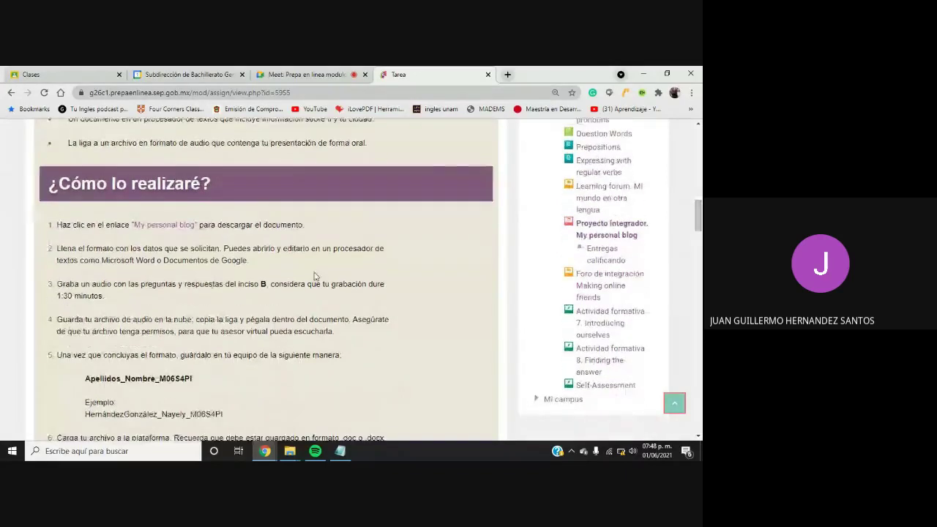
Download the My personal blog .docx template and open it in Word
left_click(165, 232)
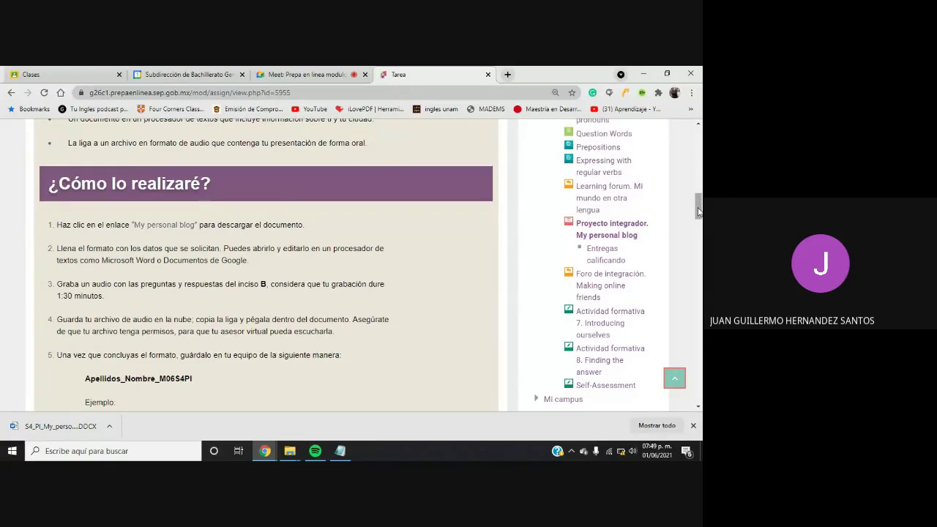
scroll(697, 211, "down", 1)
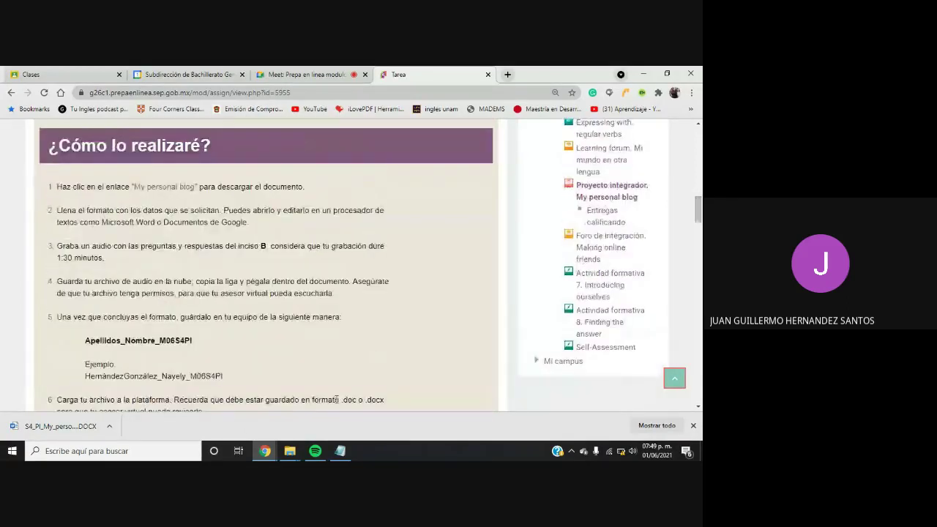
left_click(79, 428)
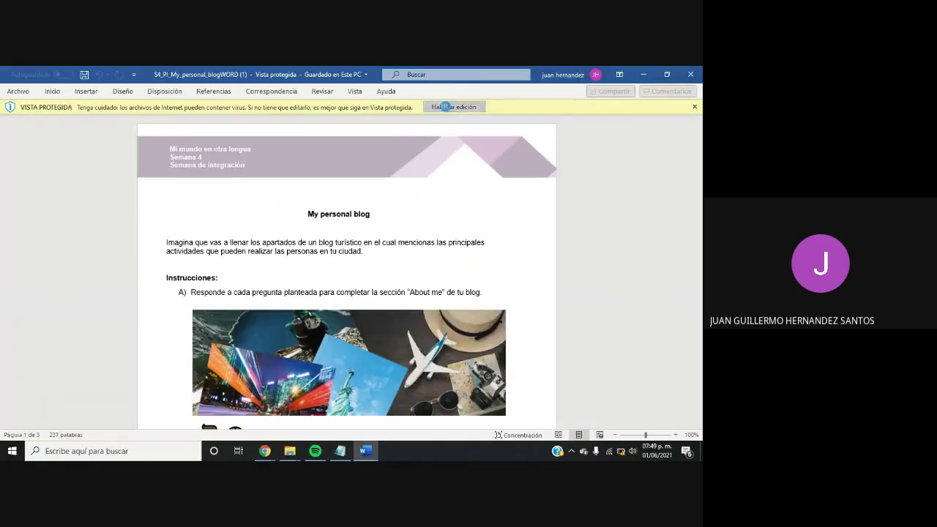
Enable editing of the blog template and return to the About me questions on page 1
left_click(446, 107)
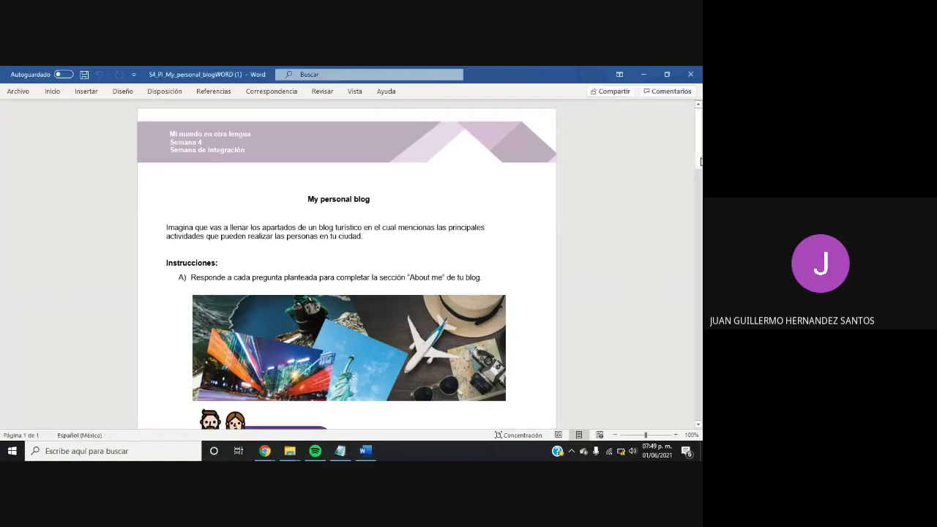
left_click_drag(699, 161, 700, 205)
left_click(237, 260)
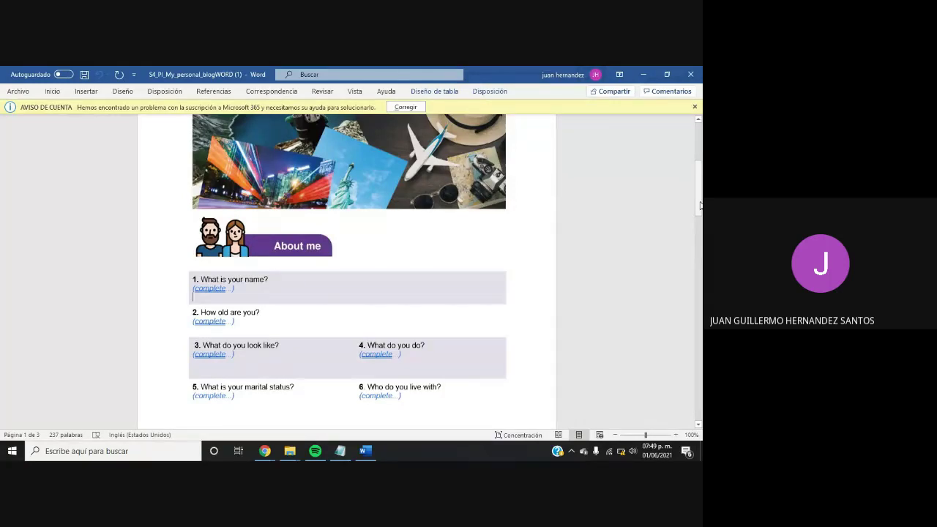
left_click_drag(699, 206, 697, 289)
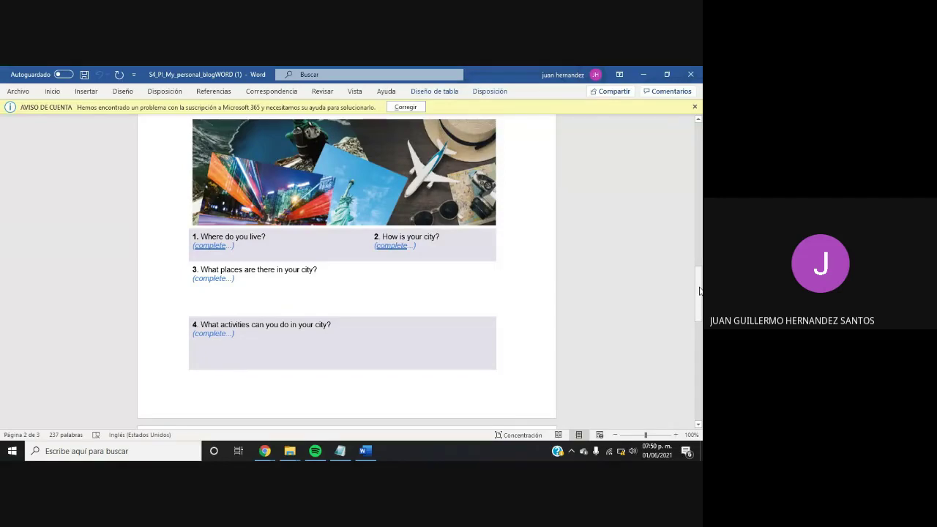
left_click_drag(699, 290, 701, 179)
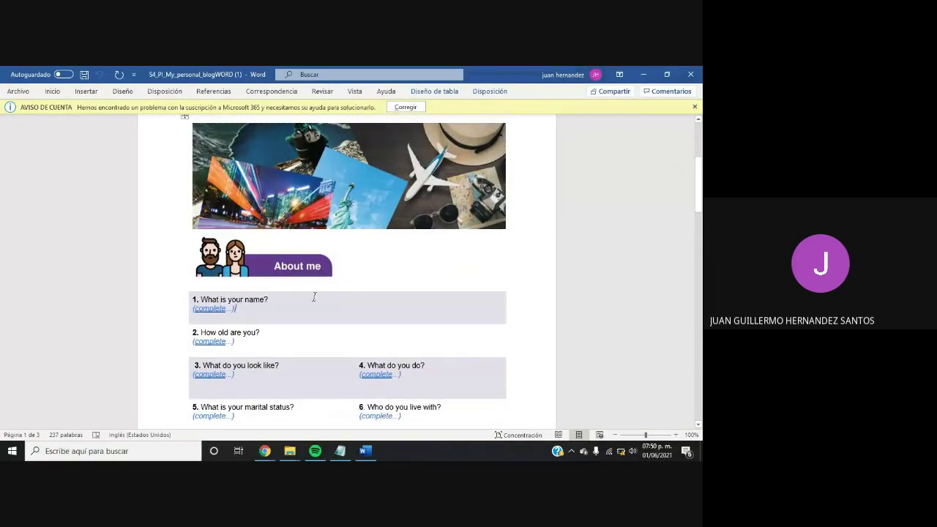
Replace question 1's placeholder with the student's full name
key("BackSpace")
key("BackSpace")
key("BackSpace")
key("BackSpace")
key("BackSpace")
key("BackSpace")
key("BackSpace")
key("BackSpace")
key("BackSpace")
key("BackSpace")
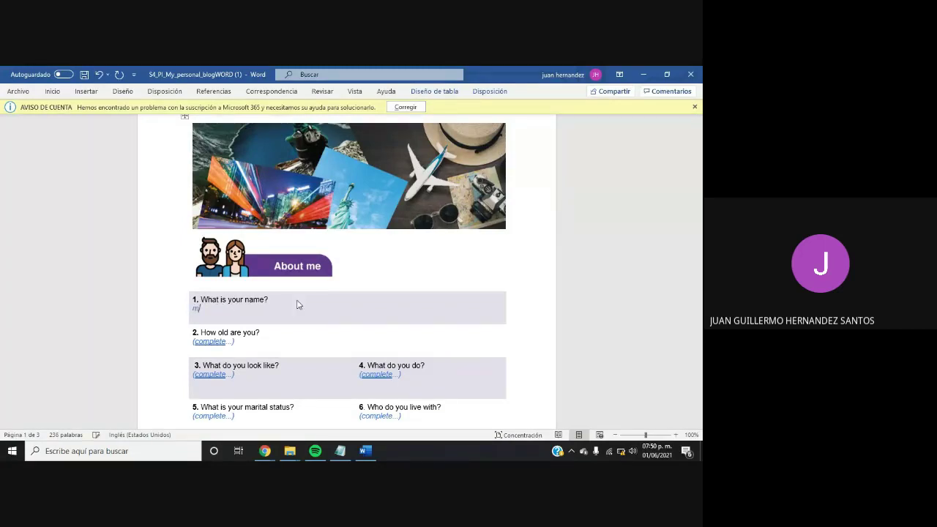
type("name is Juan guiller")
key("BackSpace")
key("BackSpace")
key("BackSpace")
key("BackSpace")
key("BackSpace")
key("BackSpace")
key("BackSpace")
key("BackSpace")
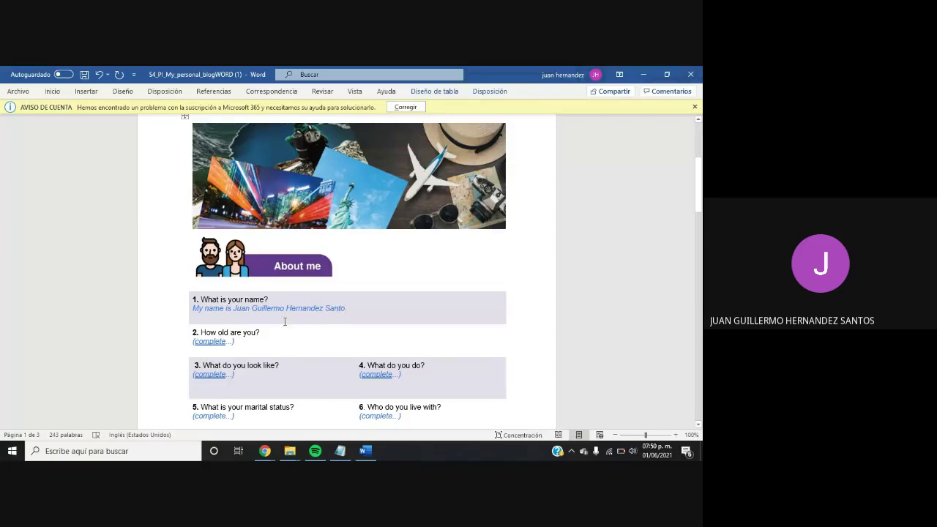
Replace question 2's placeholder with "I'm 33 years old"
left_click(236, 343)
key("BackSpace")
key("BackSpace")
key("BackSpace")
key("BackSpace")
key("BackSpace")
key("BackSpace")
key("BackSpace")
key("BackSpace")
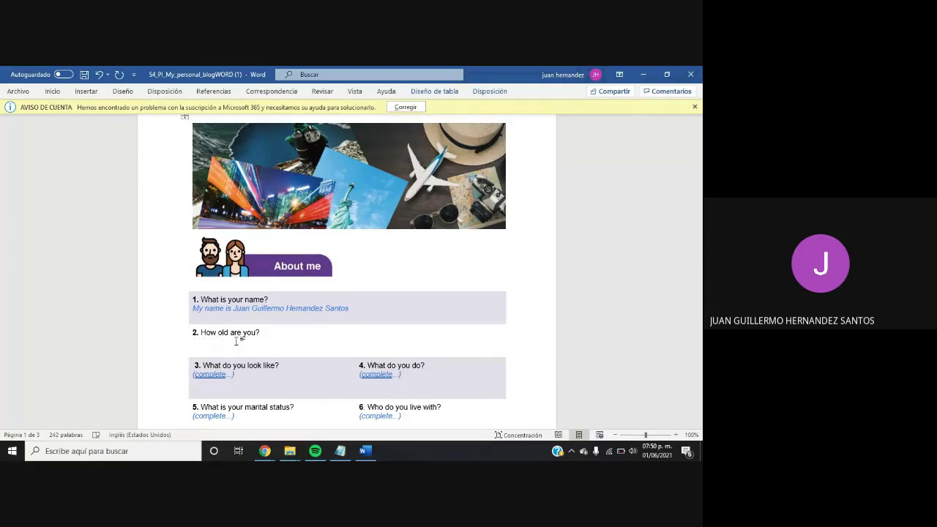
type("I have")
key("BackSpace")
key("BackSpace")
key("BackSpace")
key("BackSpace")
type("am")
key("BackSpace")
key("BackSpace")
key("BackSpace")
type("'m 33 yes")
key("BackSpace")
type("ars old")
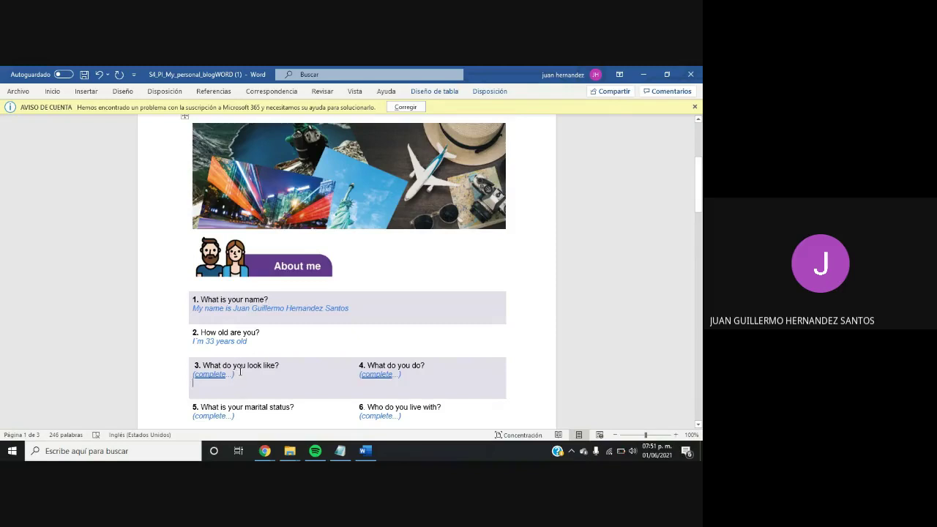
Replace question 3's placeholder with "I´m a chubby boy , with short hair,"
left_click(240, 372)
key("BackSpace")
key("BackSpace")
key("BackSpace")
key("BackSpace")
key("BackSpace")
key("BackSpace")
key("BackSpace")
key("BackSpace")
key("BackSpace")
key("BackSpace")
key("BackSpace")
key("BackSpace")
key("BackSpace")
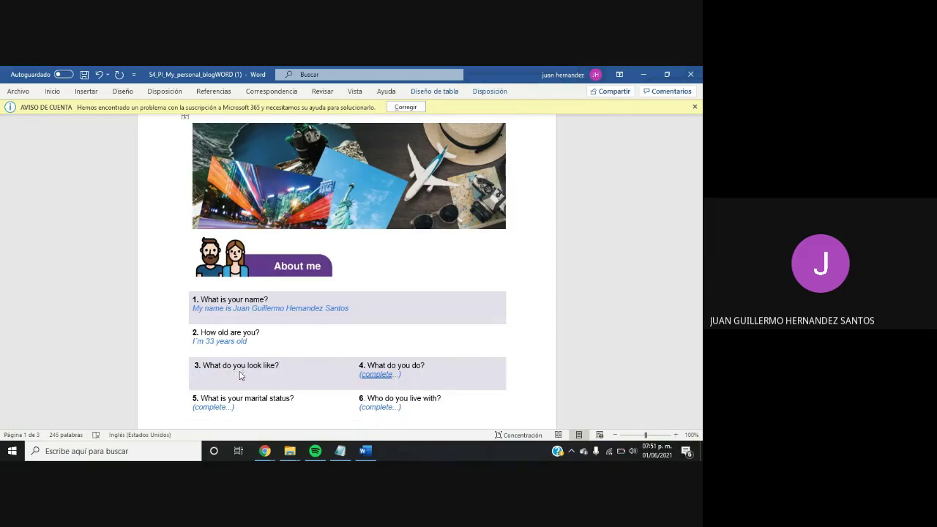
key("Return")
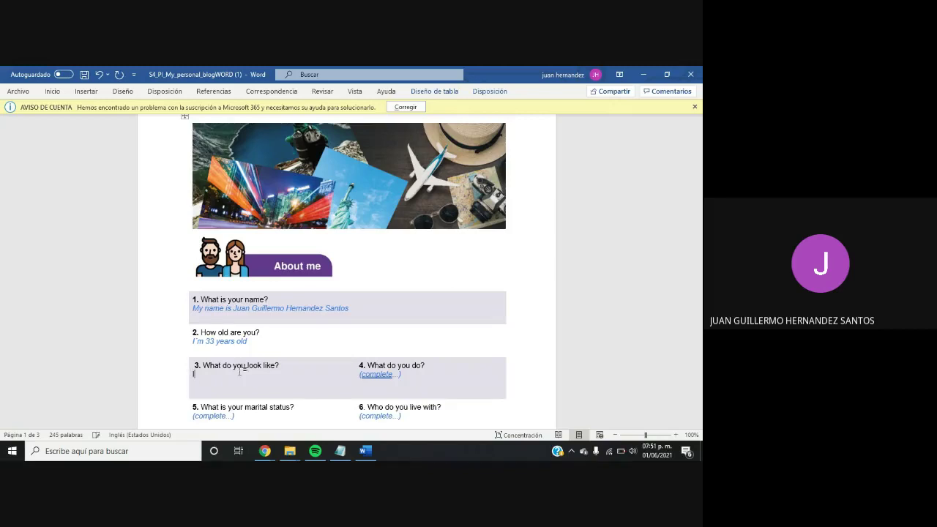
type("I´m a chubby boy , with short hair")
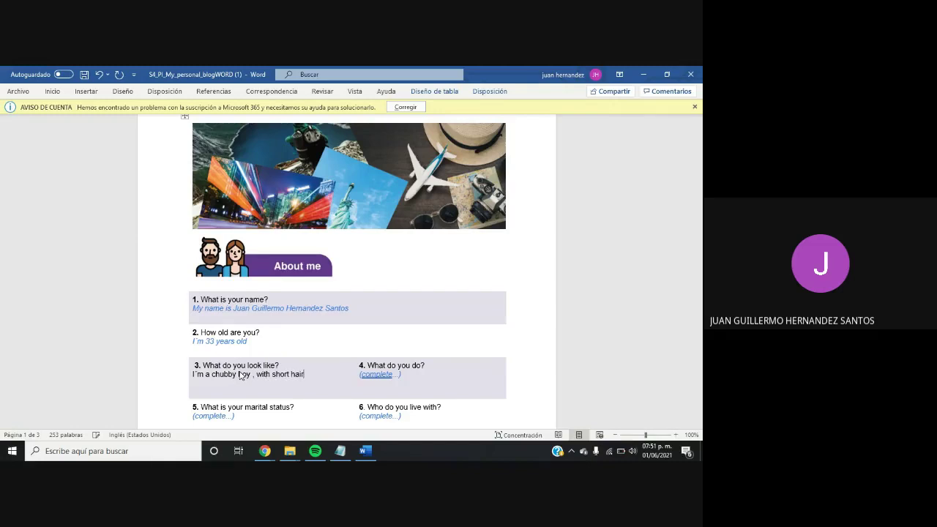
type(",")
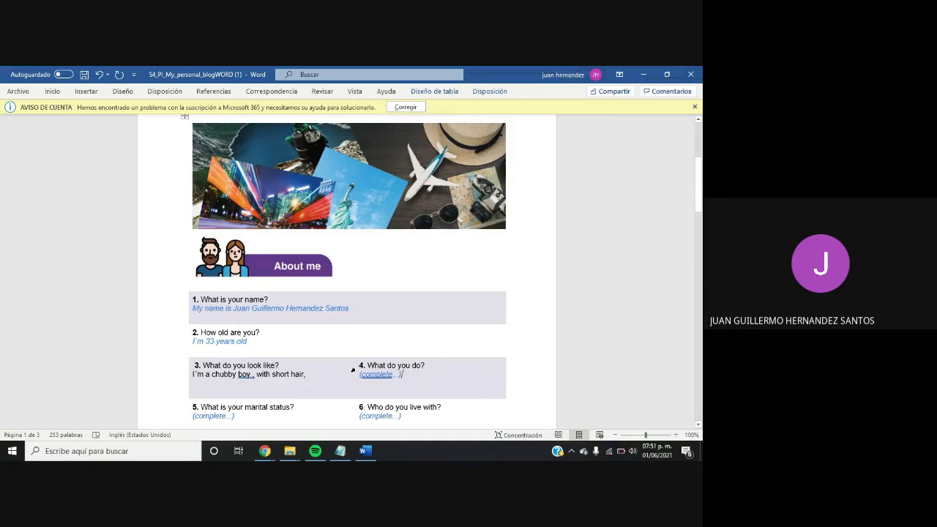
Replace question 4's placeholder with "I'm a student", changing it from "I'm a teacher"
left_click(403, 379)
key("BackSpace")
key("BackSpace")
key("BackSpace")
key("BackSpace")
key("BackSpace")
key("BackSpace")
key("BackSpace")
key("BackSpace")
key("BackSpace")
key("BackSpace")
key("BackSpace")
key("BackSpace")
key("BackSpace")
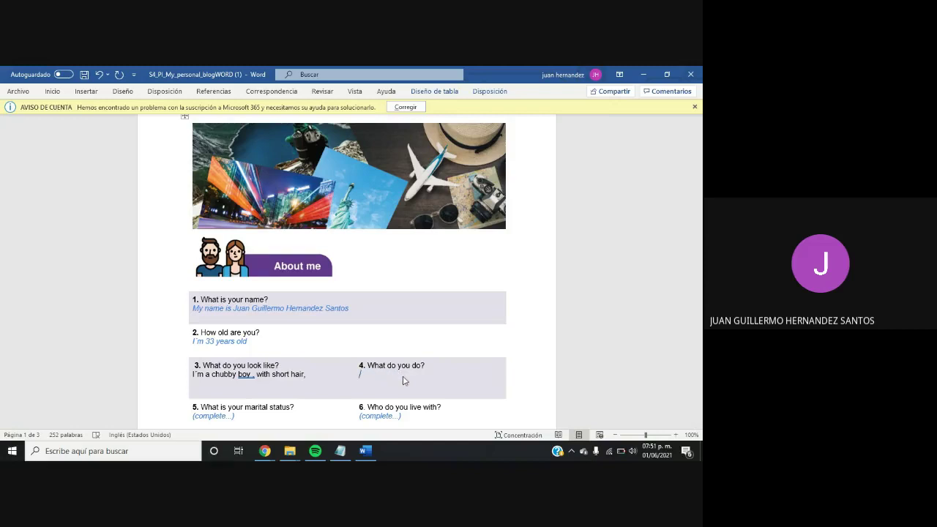
type("I")
type("'m a tech")
key("BackSpace")
key("BackSpace")
type("acher")
key("BackSpace")
key("BackSpace")
key("BackSpace")
key("BackSpace")
key("BackSpace")
key("BackSpace")
key("BackSpace")
type("student")
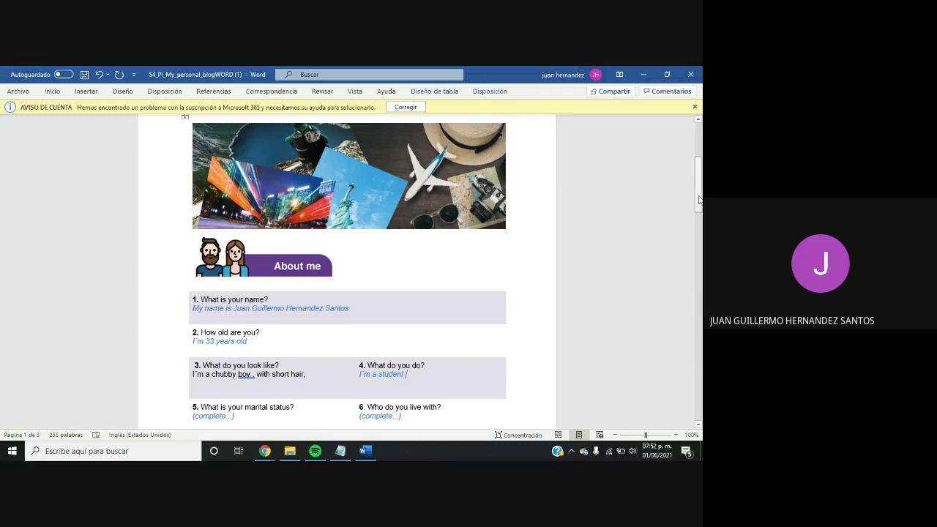
Start clearing the placeholder under question 5
left_click_drag(698, 200, 698, 228)
left_click(241, 256)
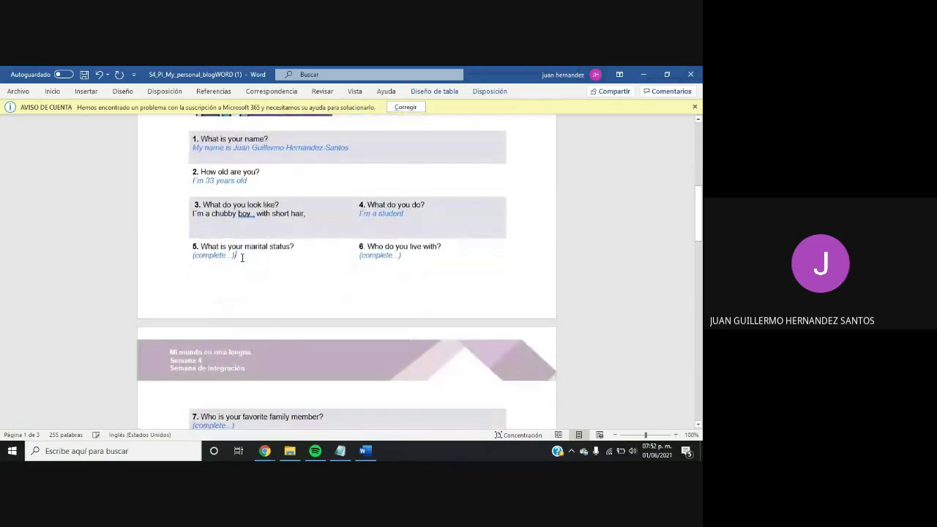
key("BackSpace")
key("BackSpace")
key("BackSpace")
key("BackSpace")
key("BackSpace")
key("BackSpace")
key("BackSpace")
key("BackSpace")
key("BackSpace")
key("BackSpace")
key("BackSpace")
key("BackSpace")
key("BackSpace")
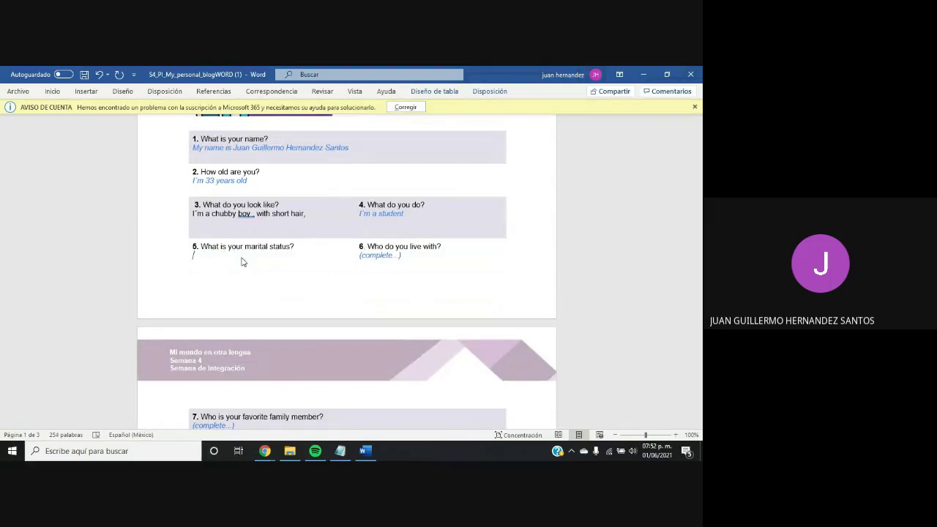
Answer question 5 with "I´m married", replacing an initial "I´m single"
type("singl")
key("BackSpace")
key("BackSpace")
key("BackSpace")
key("BackSpace")
key("BackSpace")
type("Iam")
key("BackSpace")
key("BackSpace")
type("´m single")
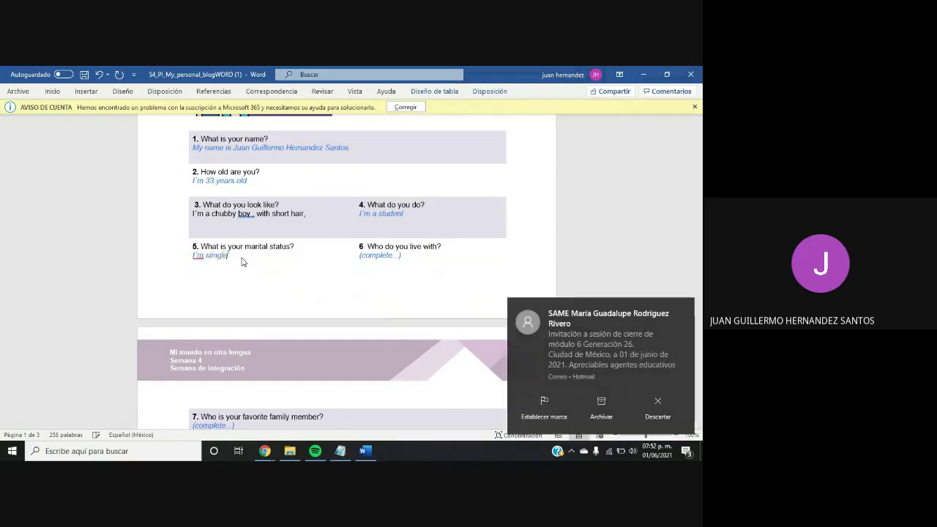
left_click(684, 310)
key("BackSpace")
key("BackSpace")
key("BackSpace")
key("BackSpace")
type("ngle")
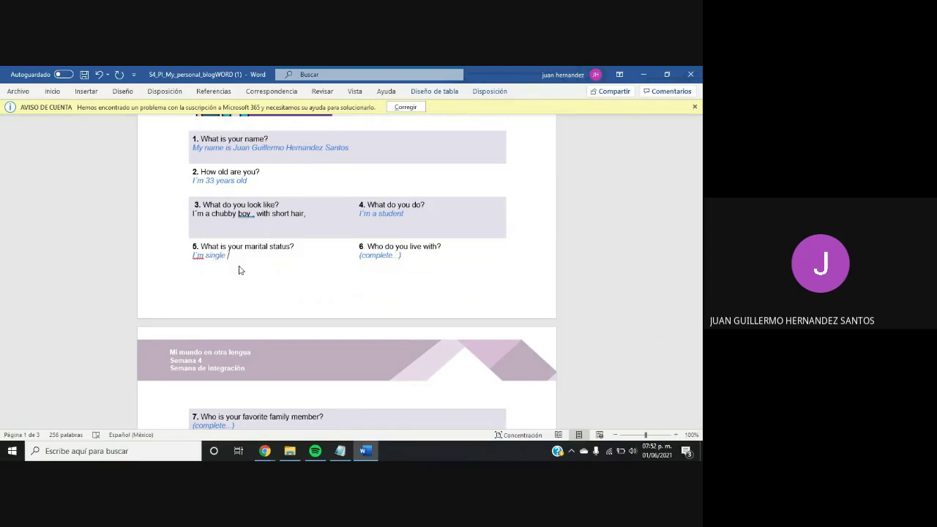
key("BackSpace")
key("BackSpace")
key("BackSpace")
key("BackSpace")
key("BackSpace")
key("BackSpace")
key("BackSpace")
type("married")
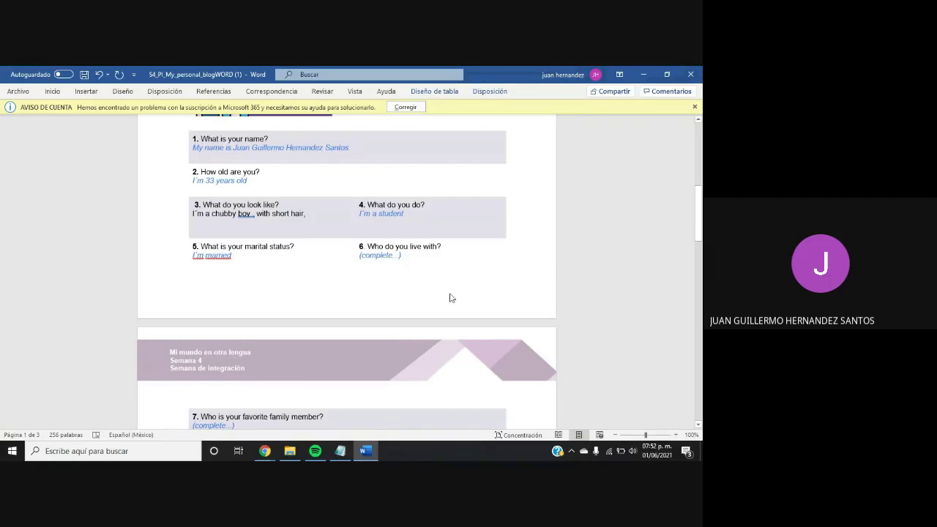
left_click(417, 257)
Replace question 6's placeholder with "I live with your parents" after trying other household answers
key("BackSpace")
key("BackSpace")
key("BackSpace")
key("BackSpace")
key("BackSpace")
key("BackSpace")
key("BackSpace")
key("BackSpace")
key("BackSpace")
key("BackSpace")
key("BackSpace")
key("BackSpace")
key("BackSpace")
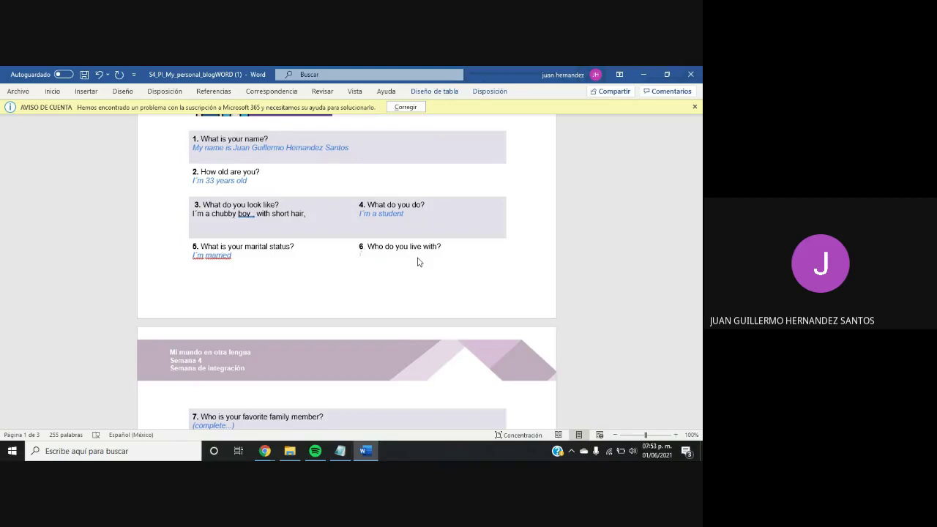
type("I live ")
type("with m")
type("y parents")
key("BackSpace")
key("BackSpace")
key("BackSpace")
key("BackSpace")
key("BackSpace")
key("BackSpace")
key("BackSpace")
key("BackSpace")
type("with my wife and mu")
key("BackSpace")
type("y son")
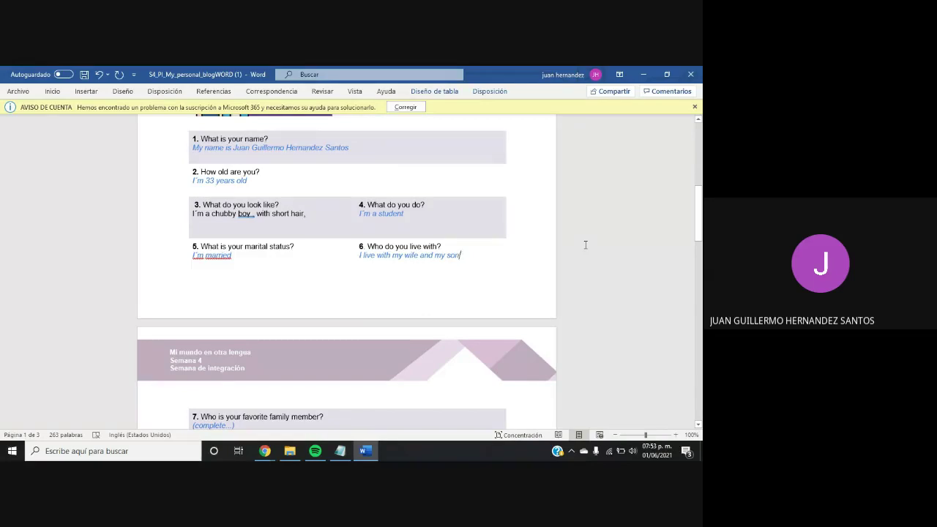
key("BackSpace")
key("BackSpace")
key("BackSpace")
key("BackSpace")
key("BackSpace")
key("BackSpace")
key("BackSpace")
key("BackSpace")
key("BackSpace")
key("BackSpace")
key("BackSpace")
key("BackSpace")
key("BackSpace")
key("BackSpace")
key("BackSpace")
key("BackSpace")
key("BackSpace")
key("BackSpace")
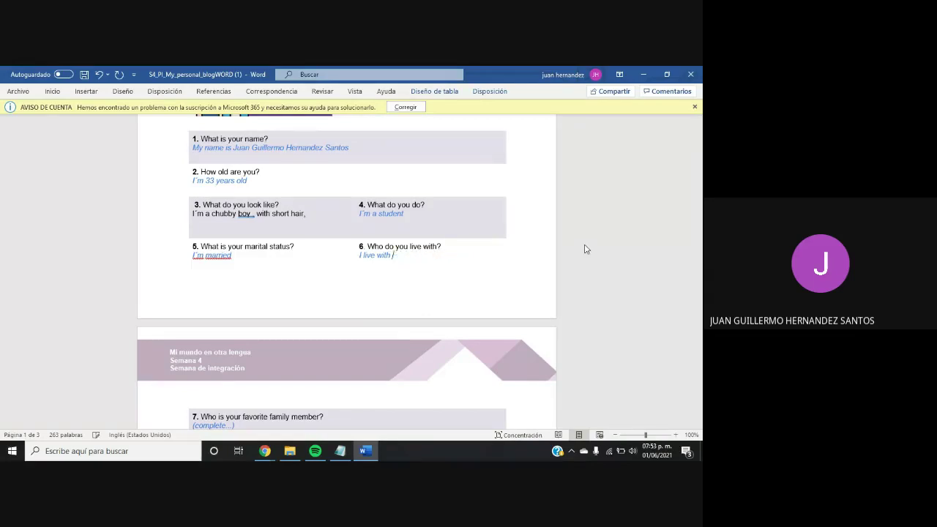
type("your part")
type("ner")
key("BackSpace")
key("BackSpace")
key("BackSpace")
key("BackSpace")
key("BackSpace")
key("BackSpace")
key("BackSpace")
key("BackSpace")
key("BackSpace")
key("BackSpace")
key("BackSpace")
key("BackSpace")
type("our parents")
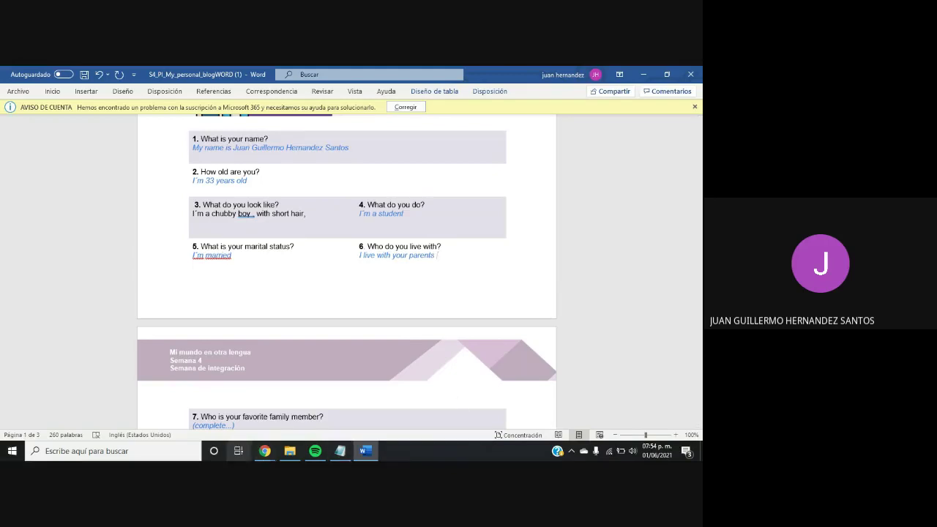
Admit the person waiting to join the Google Meet call
mouse_move(265, 450)
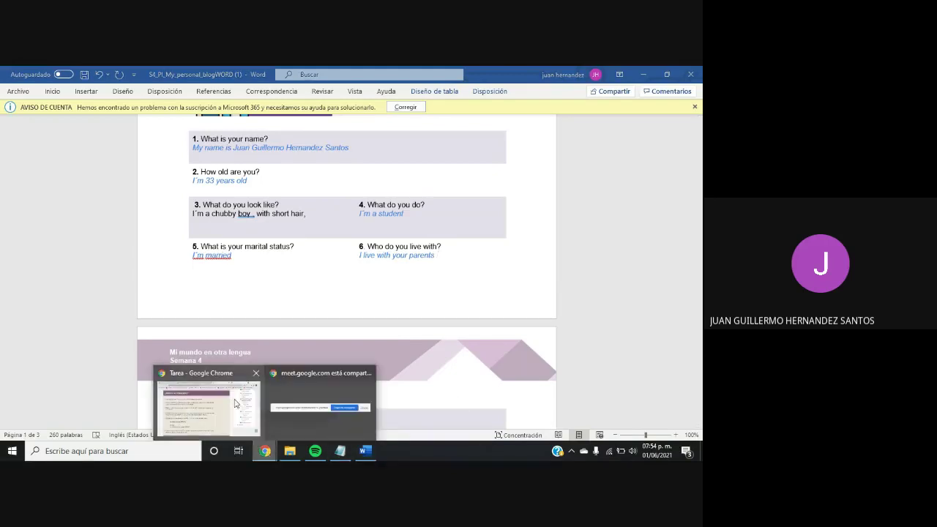
left_click(236, 403)
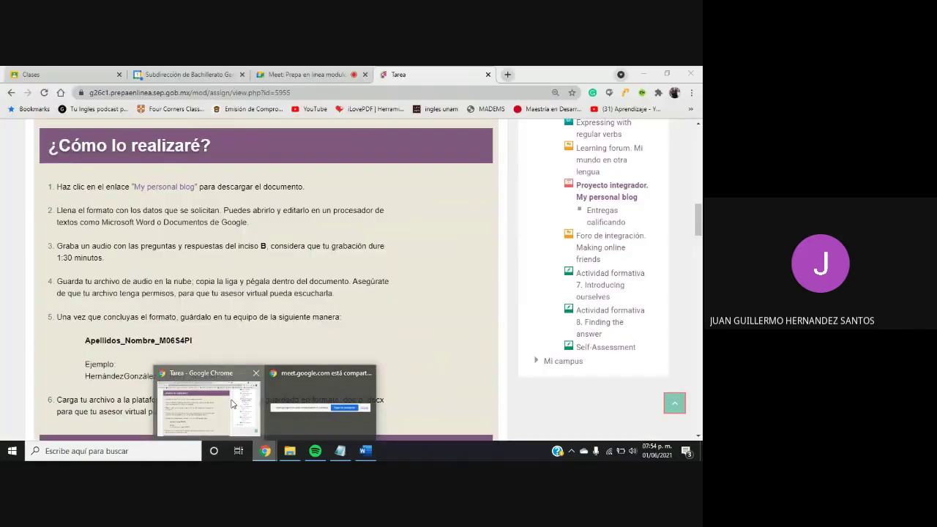
left_click(324, 73)
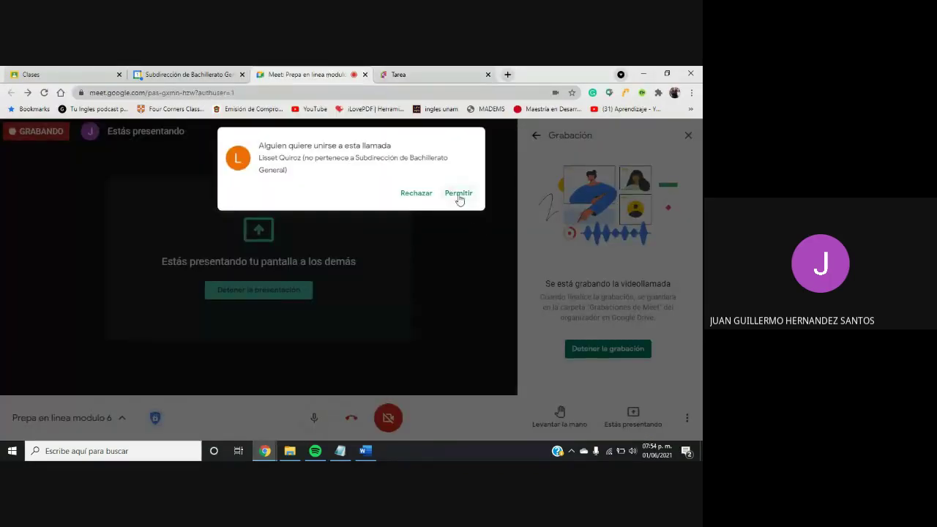
left_click(458, 193)
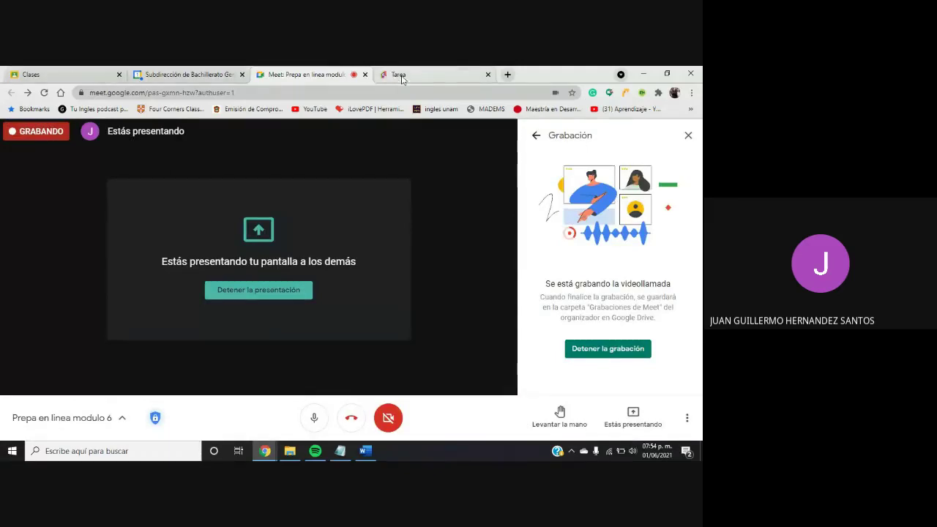
Back in the Word blog, clear the placeholder under question 7
left_click(365, 451)
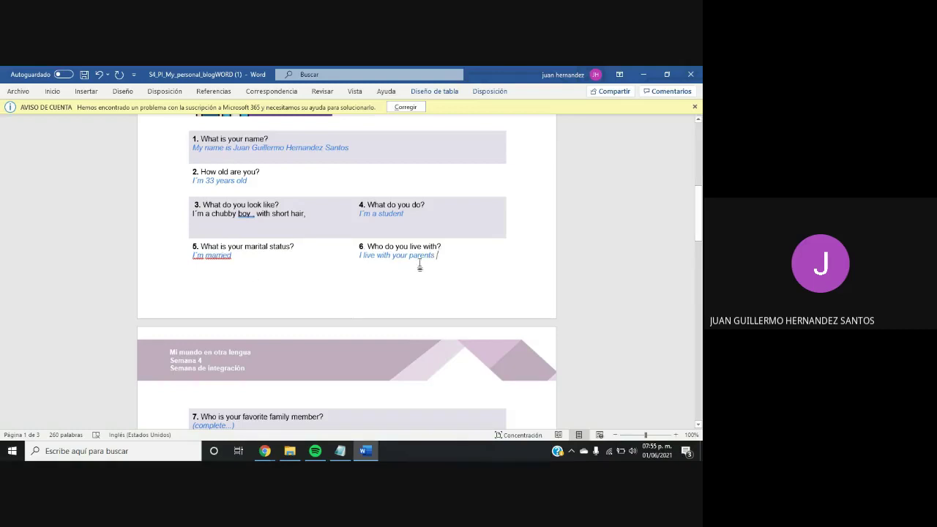
left_click_drag(701, 255, 701, 283)
left_click(234, 263)
key("BackSpace")
key("BackSpace")
key("BackSpace")
key("BackSpace")
key("BackSpace")
key("BackSpace")
key("BackSpace")
key("BackSpace")
key("BackSpace")
key("BackSpace")
key("BackSpace")
key("BackSpace")
key("BackSpace")
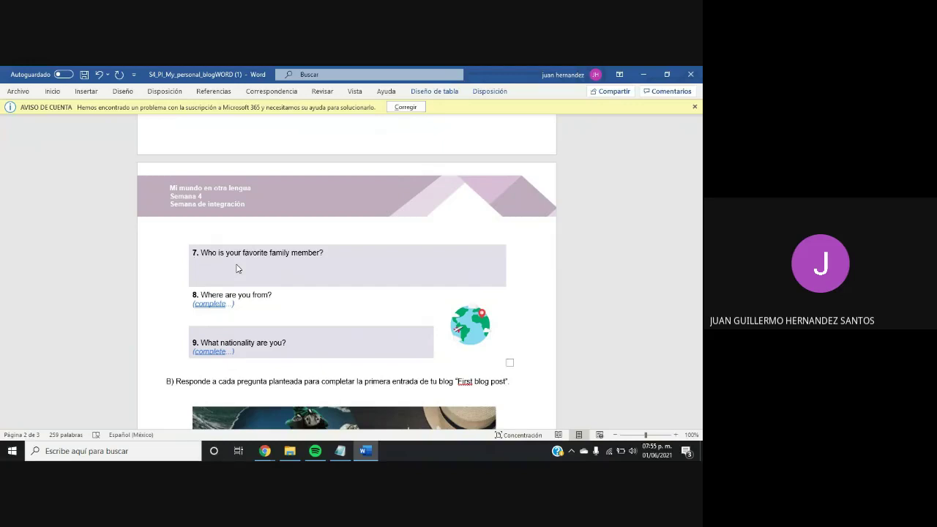
Switch to the Google Classroom classes page in Chrome
mouse_move(264, 451)
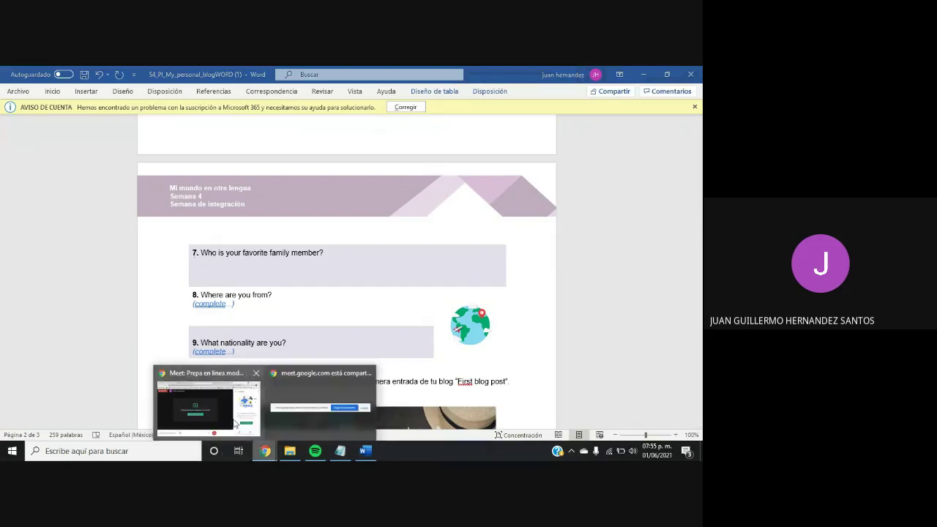
left_click(207, 407)
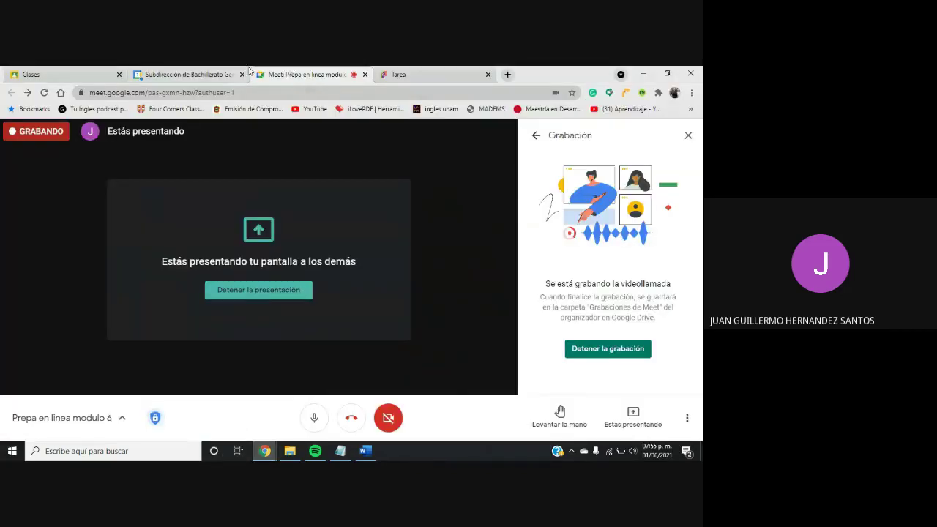
left_click(73, 80)
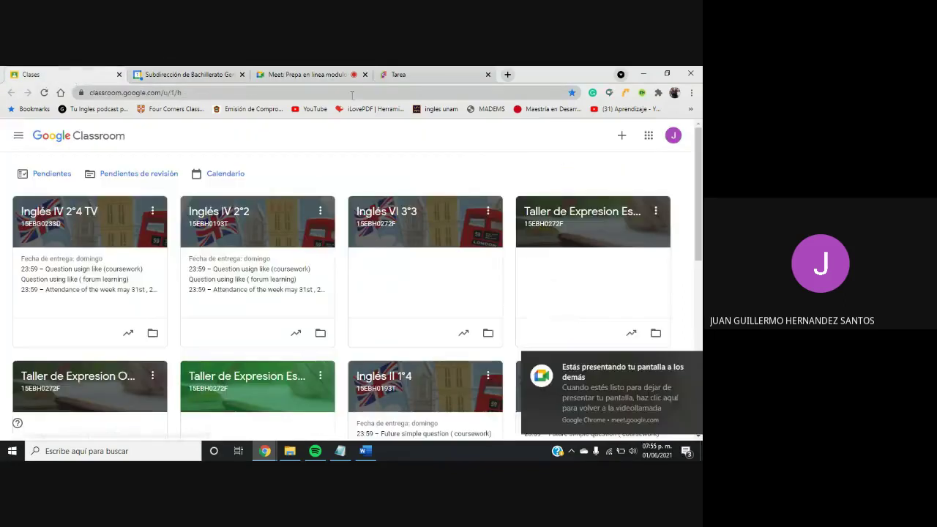
Fill in question 7 as 'My favorite family member is my father and my mother' and question 8 as 'I'm from Mexico'
left_click(365, 451)
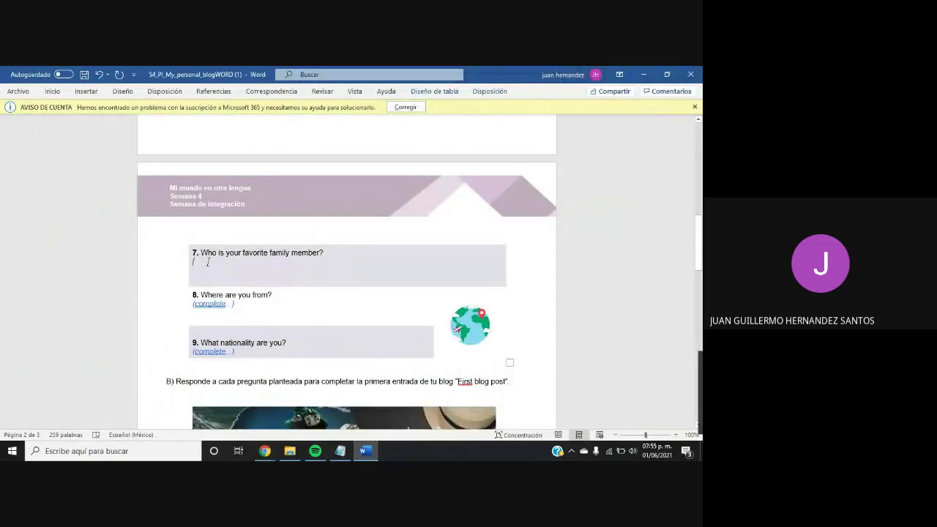
type("My favo")
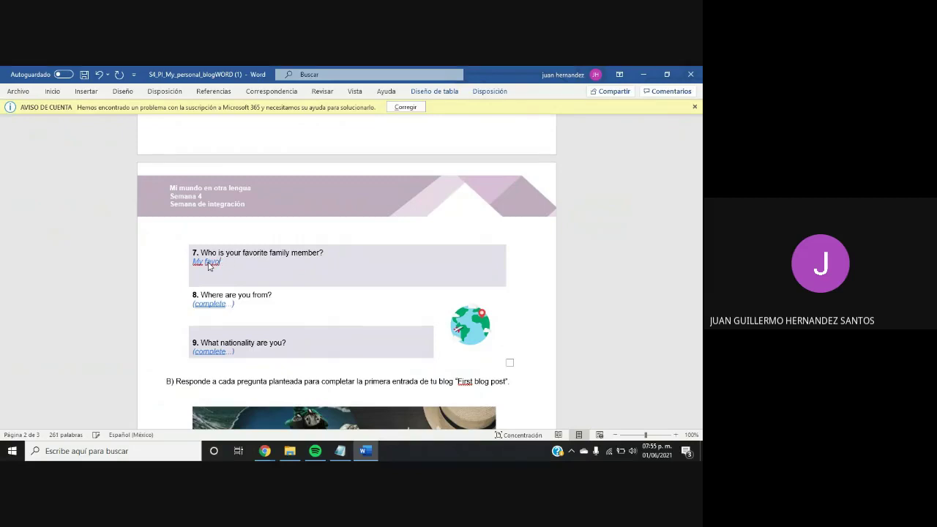
type("rite family member ")
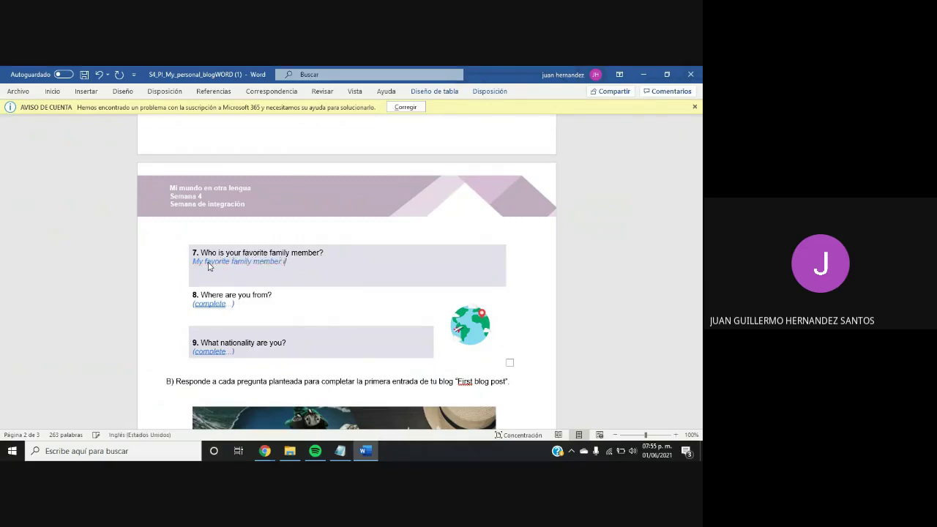
type("is ")
type("____")
key("BackSpace")
key("BackSpace")
key("BackSpace")
key("BackSpace")
key("BackSpace")
type("my father and my mothe")
key("BackSpace")
type("r")
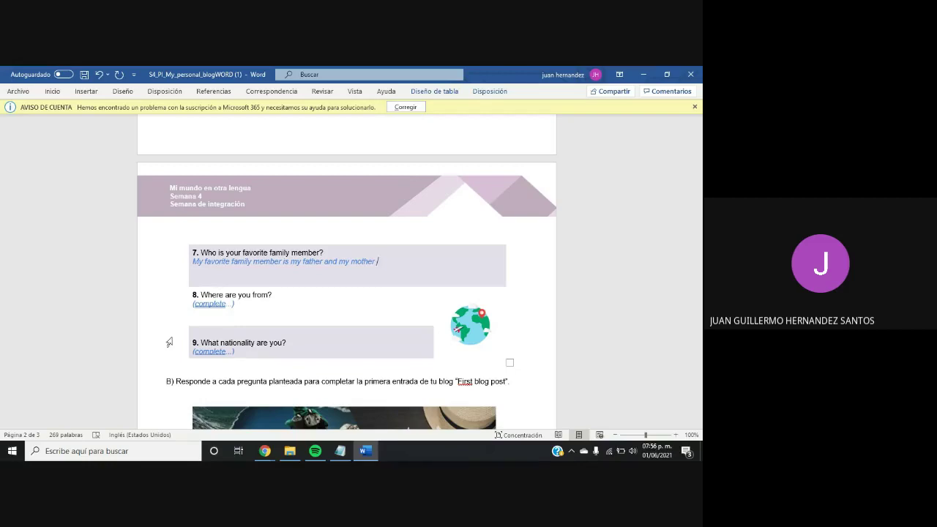
key("BackSpace")
key("BackSpace")
key("BackSpace")
key("BackSpace")
key("BackSpace")
key("BackSpace")
key("BackSpace")
key("BackSpace")
key("BackSpace")
key("BackSpace")
key("BackSpace")
key("BackSpace")
key("BackSpace")
type("I'm from Mexico")
Replace question 9's placeholder with 'I´m Mexican', add blank lines, and scroll to part B
left_click(241, 352)
key("BackSpace")
key("BackSpace")
key("BackSpace")
key("BackSpace")
key("BackSpace")
key("BackSpace")
key("BackSpace")
key("BackSpace")
key("BackSpace")
key("BackSpace")
key("BackSpace")
key("BackSpace")
key("BackSpace")
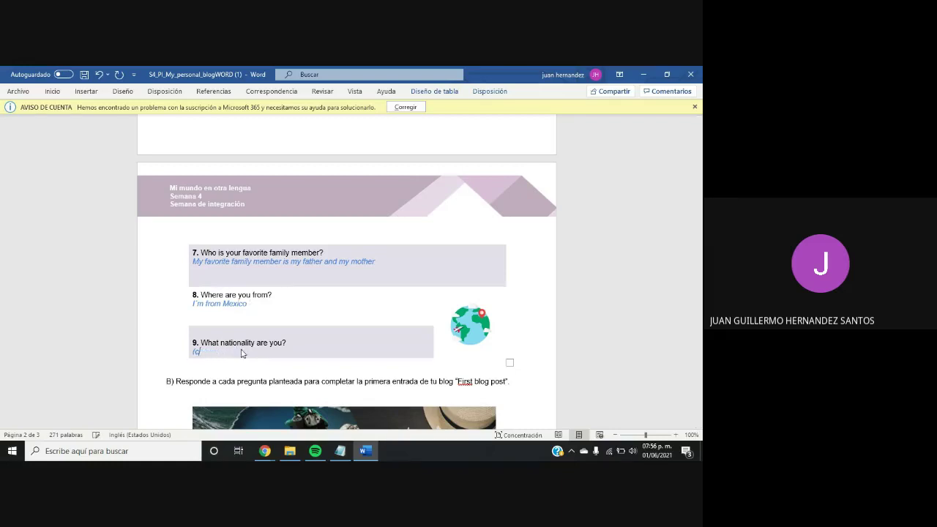
type("my nationality Mexican")
key("Return")
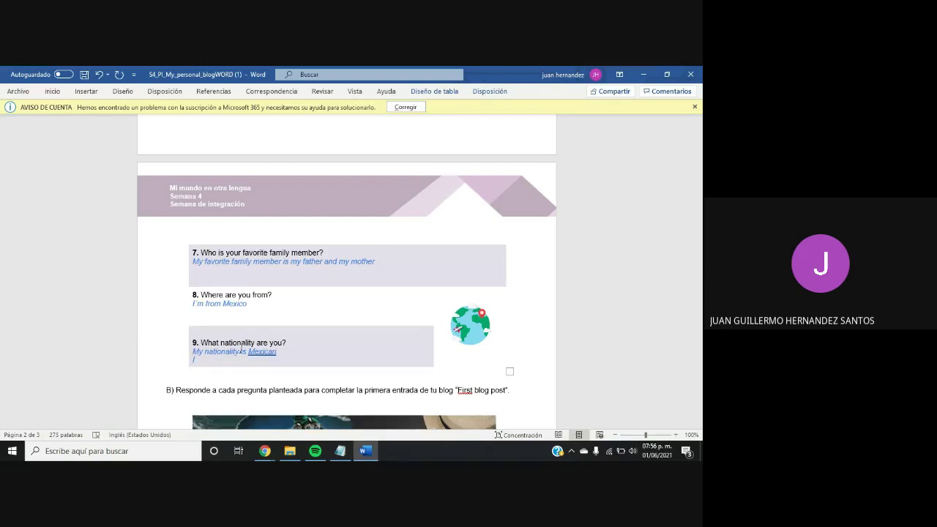
type("I´m Mexican.")
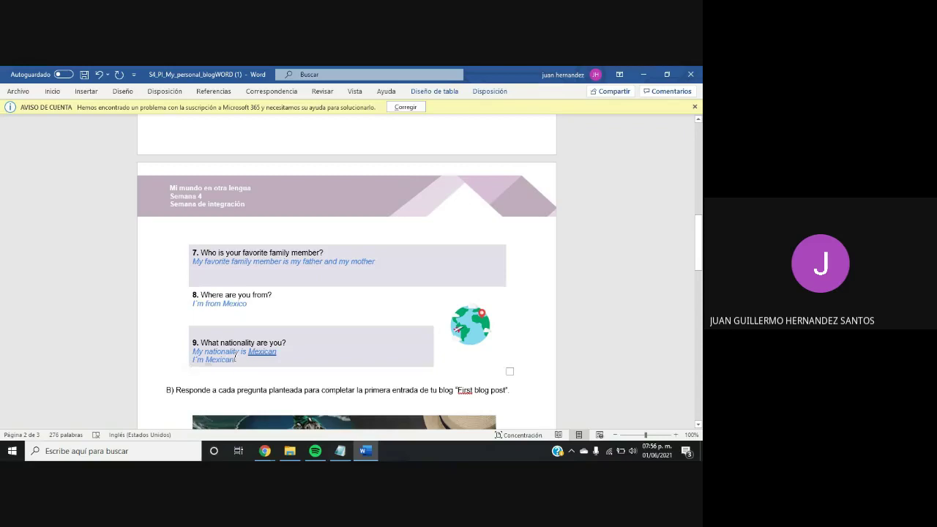
key("Return")
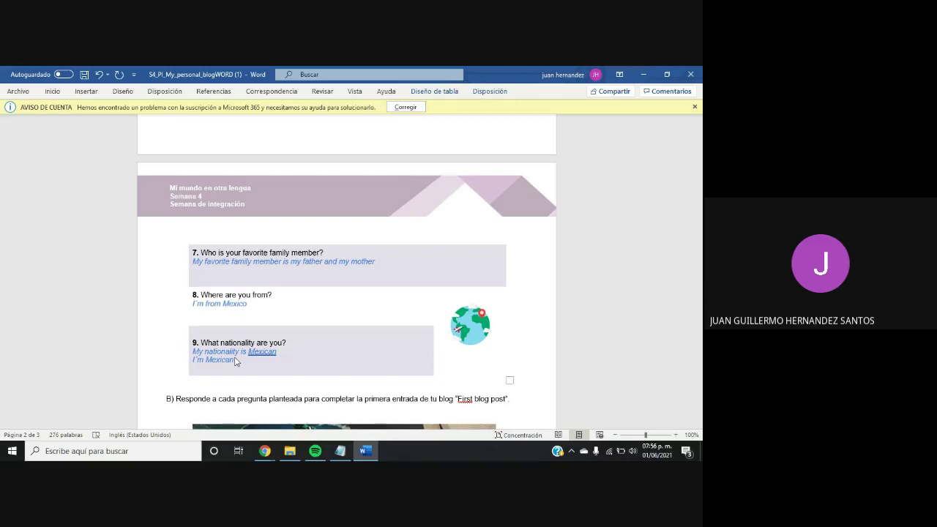
key("Return")
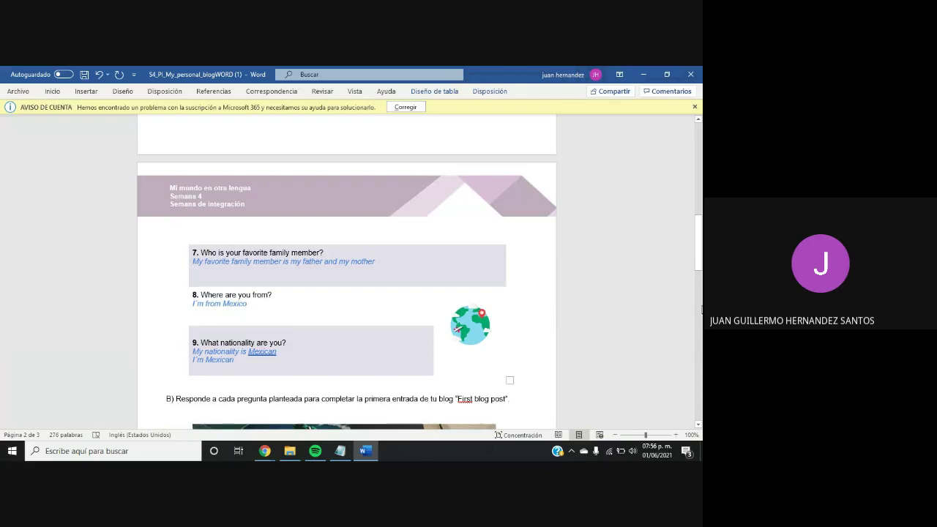
left_click_drag(698, 266, 692, 299)
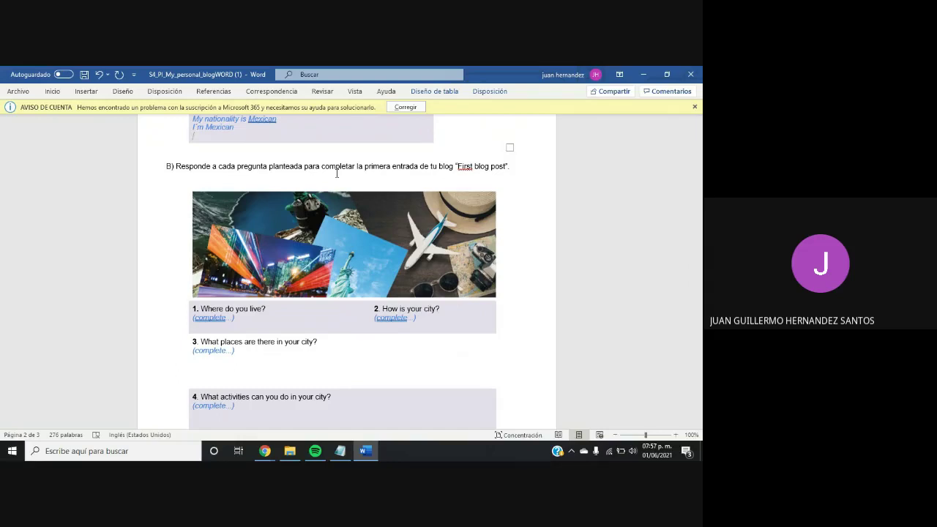
Replace question 1's placeholder with 'I live in State of Mexico'
left_click(243, 317)
key("BackSpace")
key("BackSpace")
key("BackSpace")
key("BackSpace")
key("BackSpace")
key("BackSpace")
key("BackSpace")
key("BackSpace")
key("BackSpace")
key("BackSpace")
key("BackSpace")
key("BackSpace")
key("BackSpace")
type("Ilive in State of mexico")
key("BackSpace")
key("BackSpace")
key("BackSpace")
key("BackSpace")
key("BackSpace")
key("BackSpace")
type("Mexico")
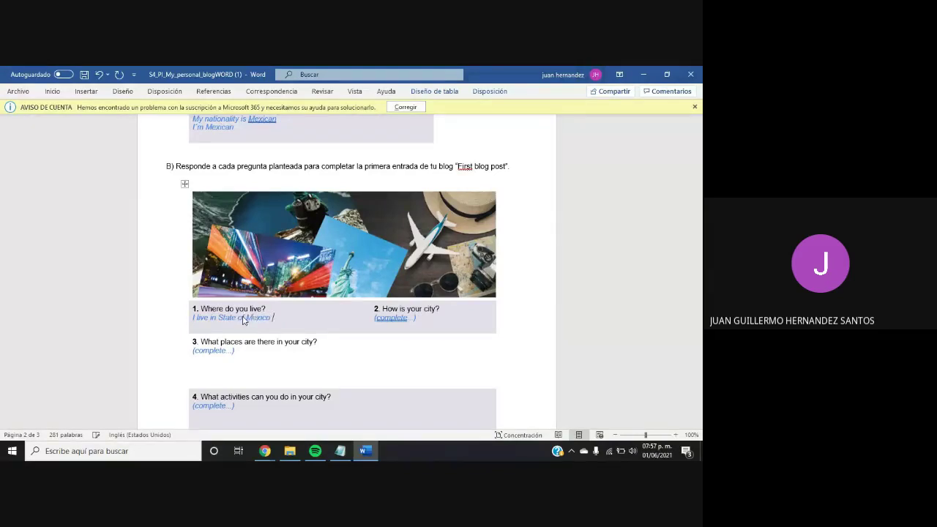
key("BackSpace")
key("BackSpace")
type("M")
Add 'I live in Guanajuato' and 'Guerrero' lines to question 1, then clear question 2's placeholder
left_click(272, 319)
key("Return")
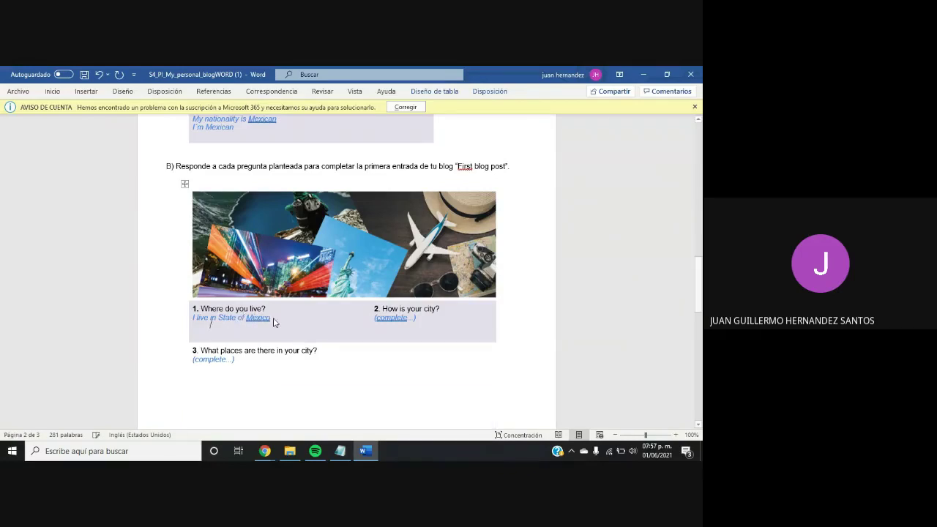
type("I li")
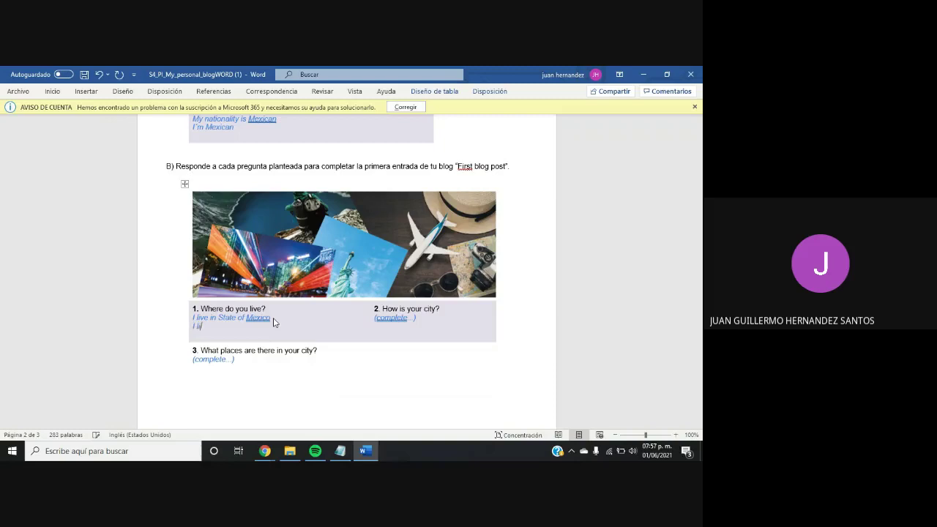
type("ve in Guanajuato")
key("Return")
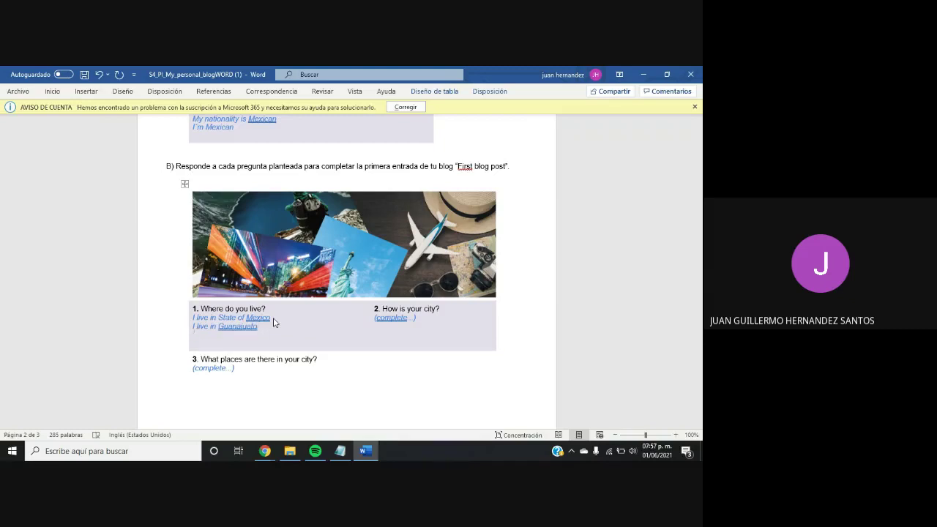
type("Guerrero")
left_click(423, 319)
key("BackSpace")
key("BackSpace")
key("BackSpace")
key("BackSpace")
key("BackSpace")
key("BackSpace")
key("BackSpace")
key("BackSpace")
key("BackSpace")
key("BackSpace")
key("BackSpace")
key("BackSpace")
key("BackSpace")
Type question 2's answer 'my city is quiet and is far away of the suburs and I can relax.'
key("BackSpace")
type("my city")
key("BackSpace")
type("y is quiet and is")
key("BackSpace")
key("BackSpace")
type("is far away of the suburbs")
key("BackSpace")
key("BackSpace")
key("BackSpace")
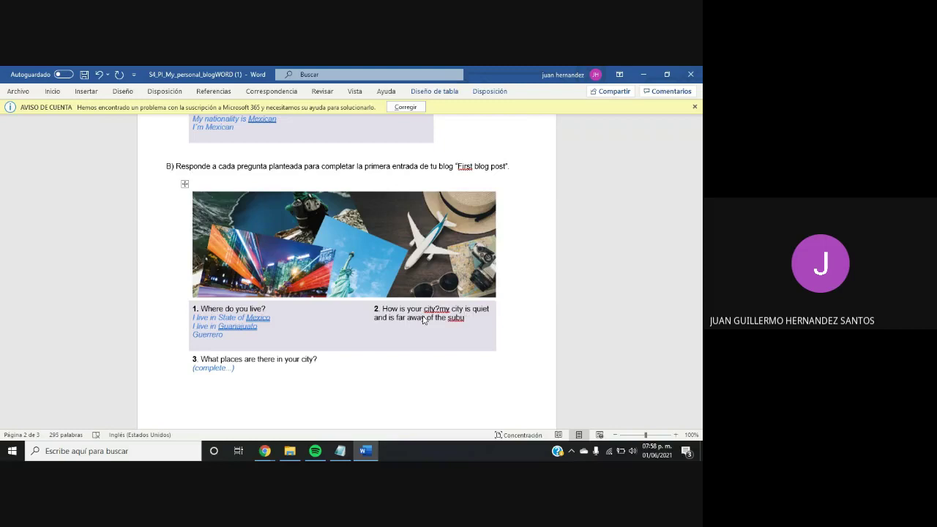
type("urs")
key("BackSpace")
key("BackSpace")
key("BackSpace")
type("rs.")
type(" and ")
type("I can re")
type("lx")
type("ax")
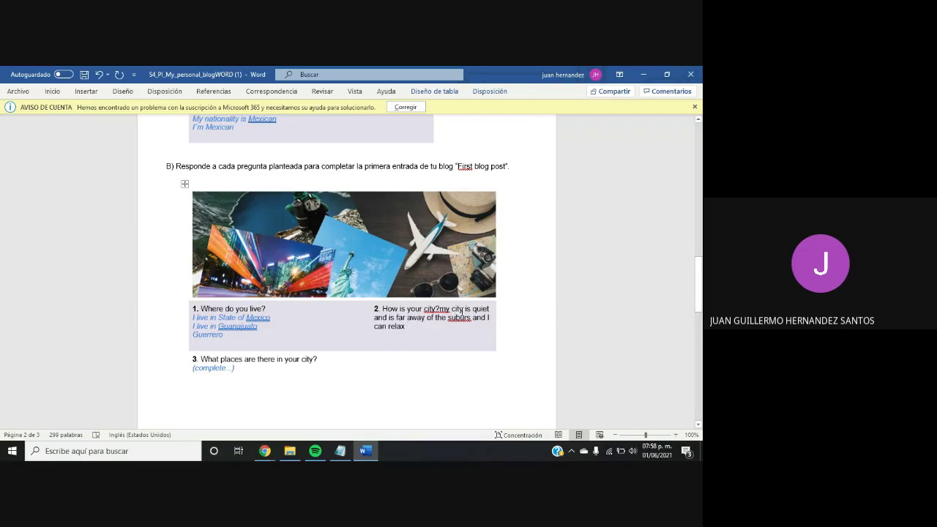
type(".")
type(".")
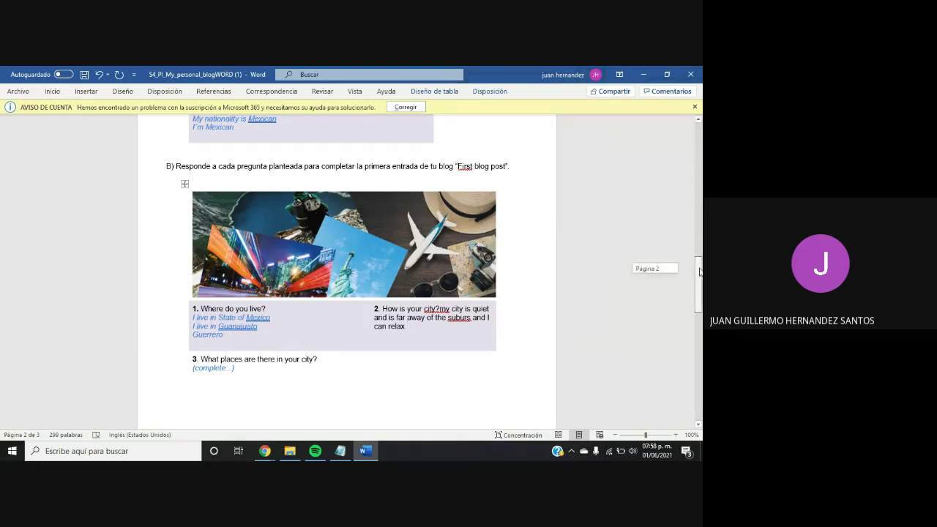
scroll(638, 268, "down", 2)
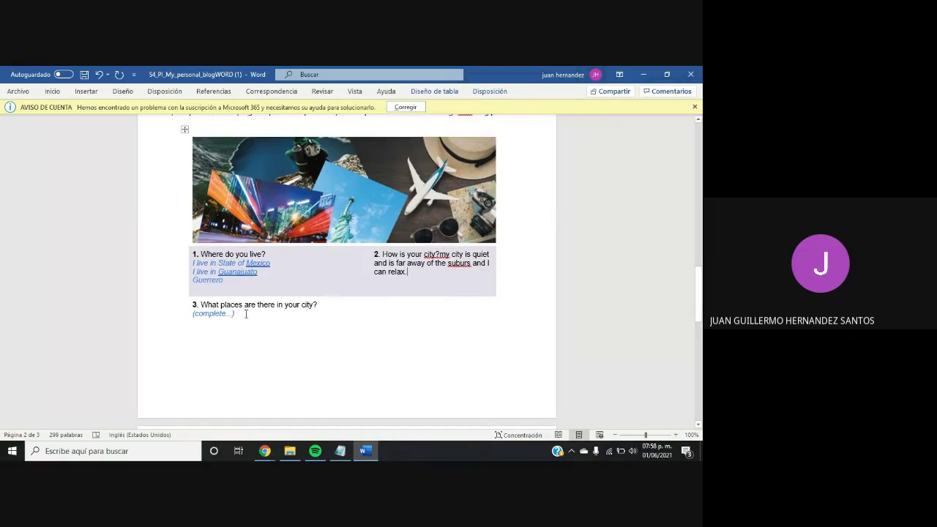
Clear question 3's placeholder and start its answer with 'In my city'
key("BackSpace")
key("BackSpace")
key("BackSpace")
key("BackSpace")
key("BackSpace")
key("BackSpace")
key("BackSpace")
key("BackSpace")
key("BackSpace")
key("BackSpace")
key("BackSpace")
key("BackSpace")
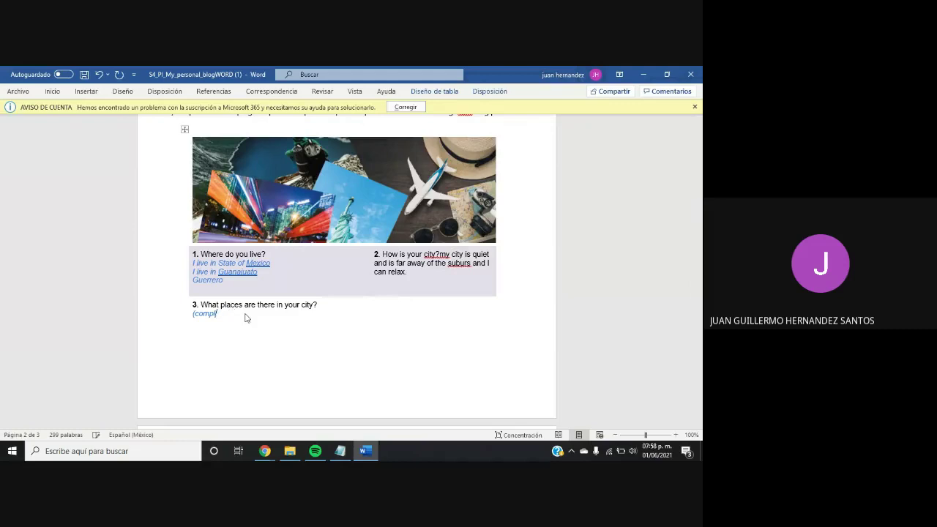
key("BackSpace")
type("There is")
key("BackSpace")
key("BackSpace")
key("BackSpace")
key("BackSpace")
key("BackSpace")
key("BackSpace")
key("BackSpace")
key("BackSpace")
key("BackSpace")
type("In my ci")
type("ty")
Continue question 3: there is a hospital, a lot of bakeries, and a lot of hair salons
type("there is a hop")
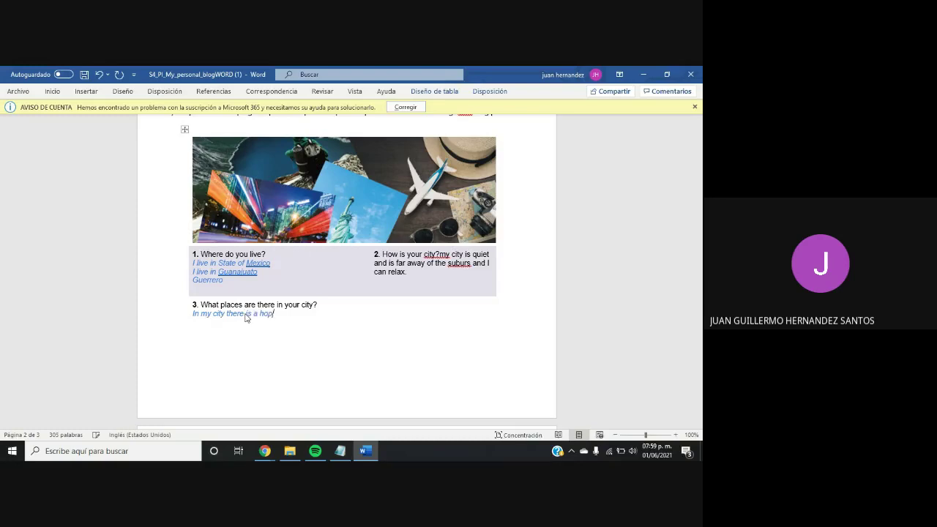
key("BackSpace")
key("BackSpace")
type("ospital ")
type(", ")
type("there are a")
type(" lot of ")
type("baker")
type("y")
key("BackSpace")
key("BackSpace")
type("ies")
key("BackSpace")
key("BackSpace")
key("BackSpace")
type("ries")
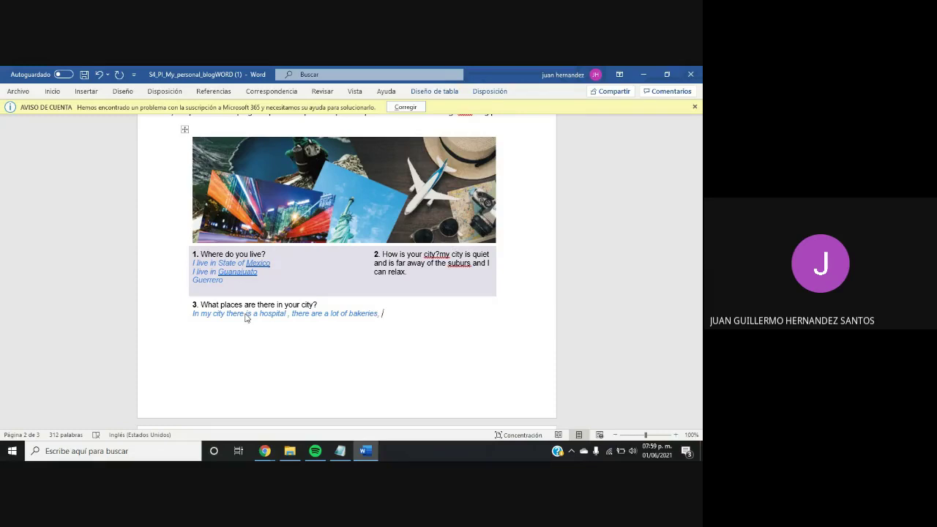
type(", ")
type("there are a")
type(" lot ")
type("of ")
type("salon ")
type("hi")
type("air s")
type("to")
Finish 'salon hair style' and add 'there are a lot of veterinarians' to question 3
key("BackSpace")
key("BackSpace")
type("tyle ")
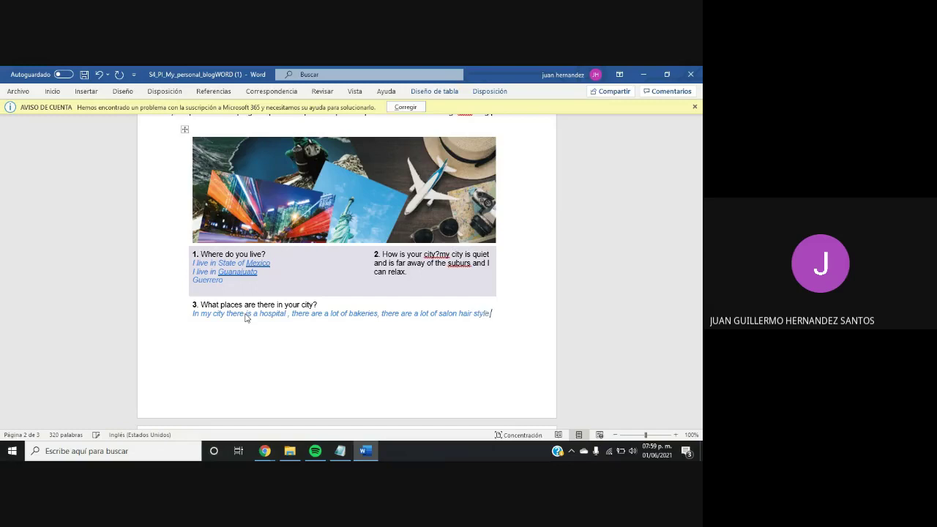
type(",")
type("there are a ")
type("lot prove")
key("BackSpace")
key("BackSpace")
key("BackSpace")
key("BackSpace")
key("BackSpace")
type("cove")
type("terian")
type("a")
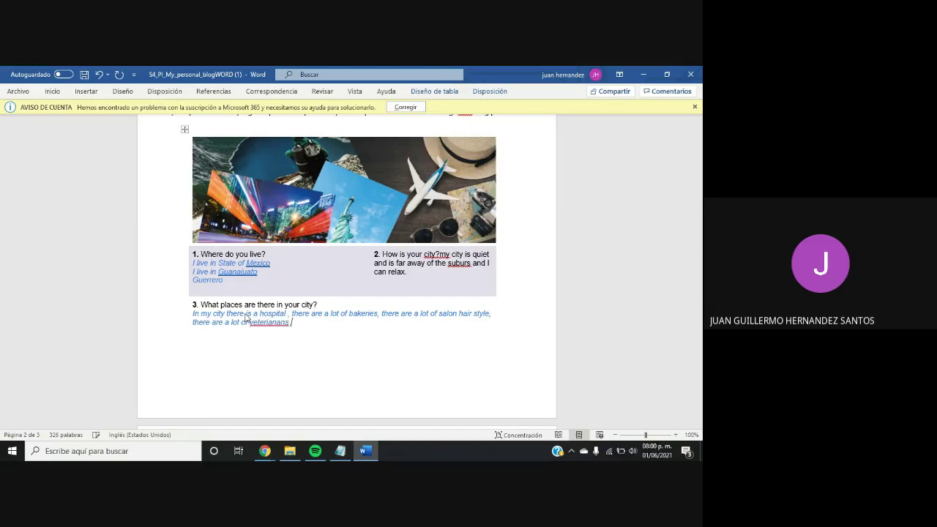
key("BackSpace")
key("BackSpace")
key("BackSpace")
key("BackSpace")
type("narians")
type(",")
Add 'there is a highway' and 'there are a lot of abarrotes stores' to question 3's answer
type("there a")
type("s a highwa")
type("y")
type(",")
type("there is")
key("BackSpace")
key("BackSpace")
type("are a lot")
key("BackSpace")
key("BackSpace")
key("BackSpace")
type("lot of")
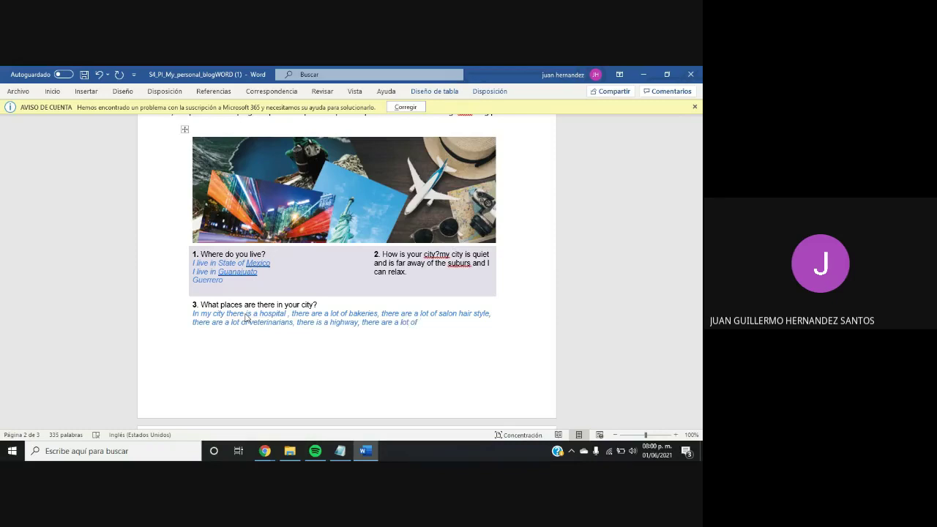
key("BackSpace")
type("ab")
type("arrotes ")
type("stir")
key("BackSpace")
key("BackSpace")
type("ores")
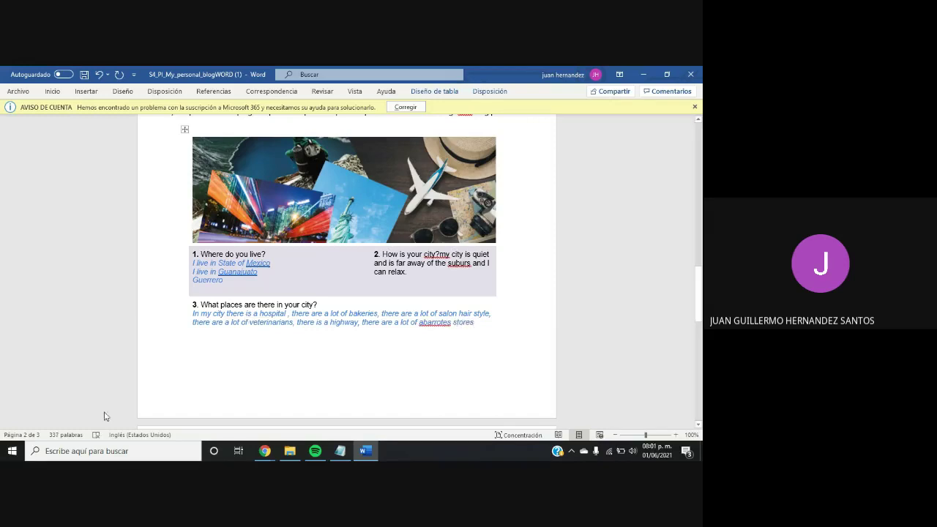
Open WordReference in a new Chrome tab
mouse_move(263, 451)
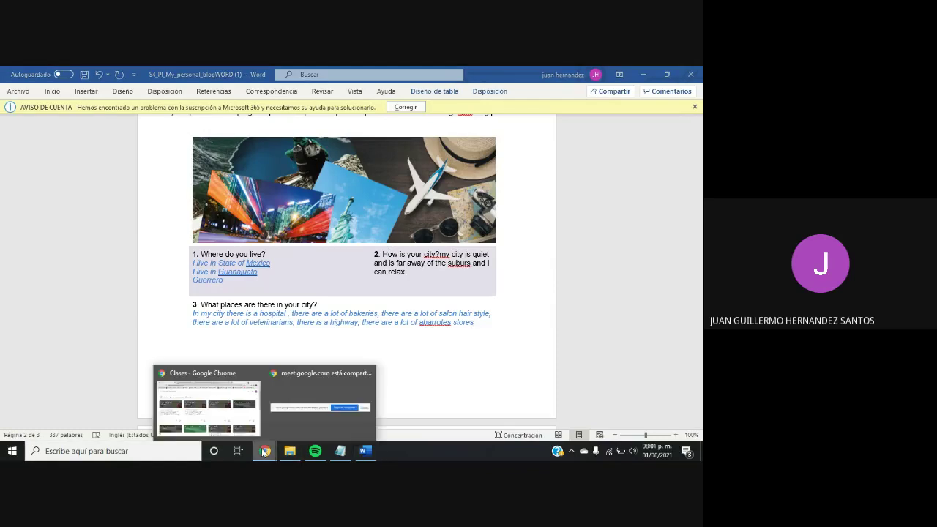
left_click(172, 423)
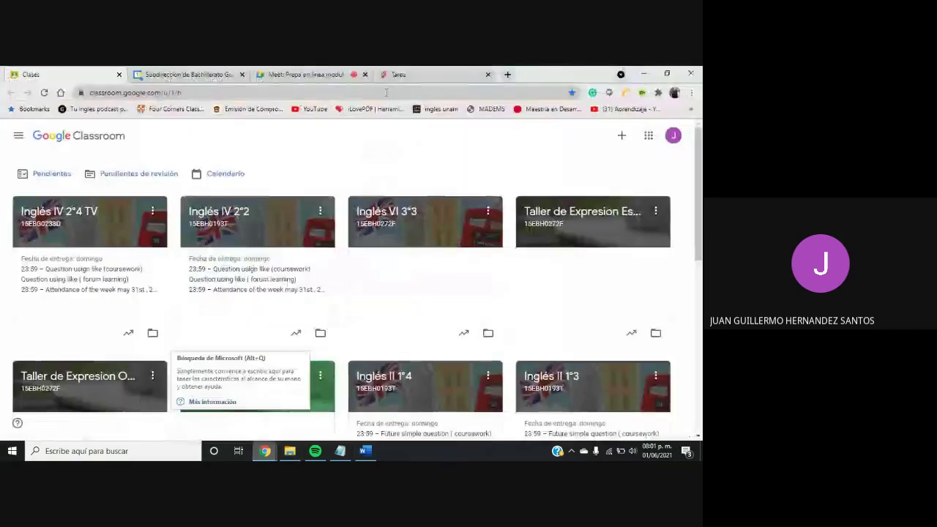
left_click(502, 75)
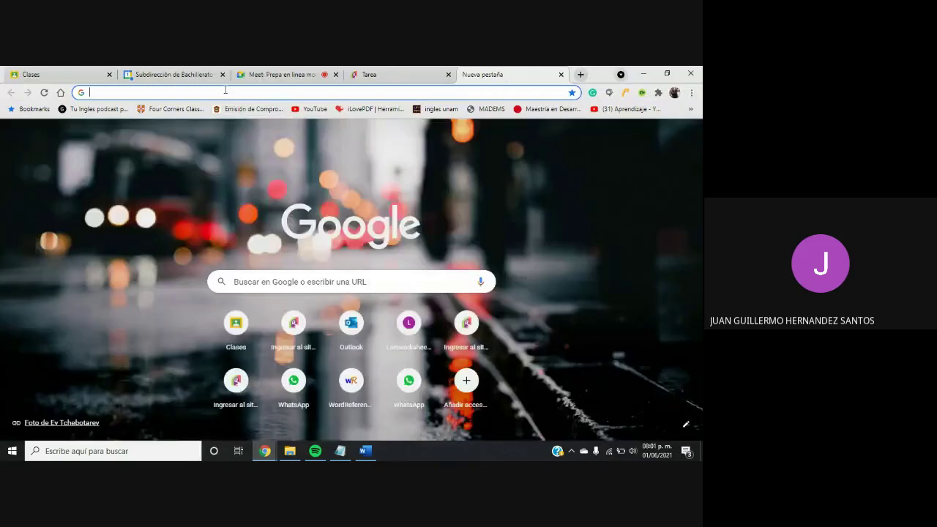
left_click(225, 93)
type("wordreference.com")
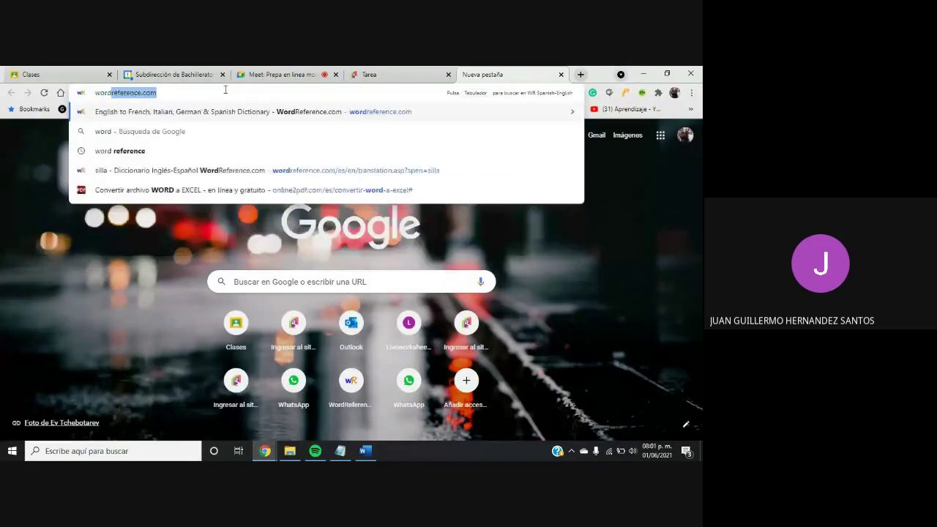
key("Return")
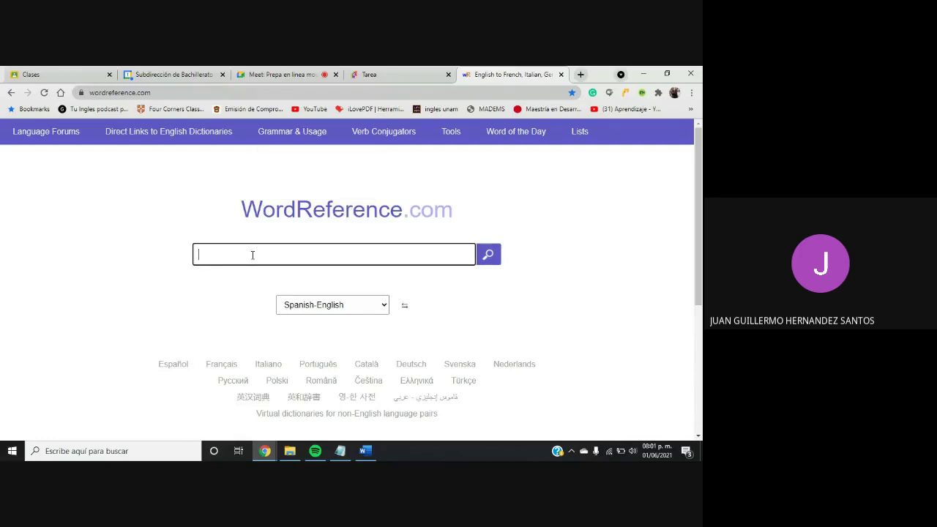
Look up 'tienda de abarrotes' on WordReference
type("tienda de a")
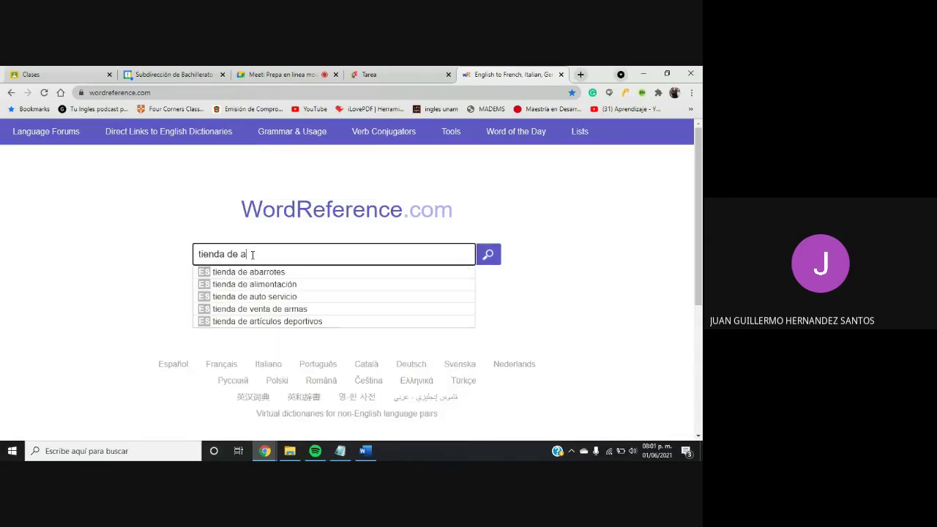
left_click(251, 272)
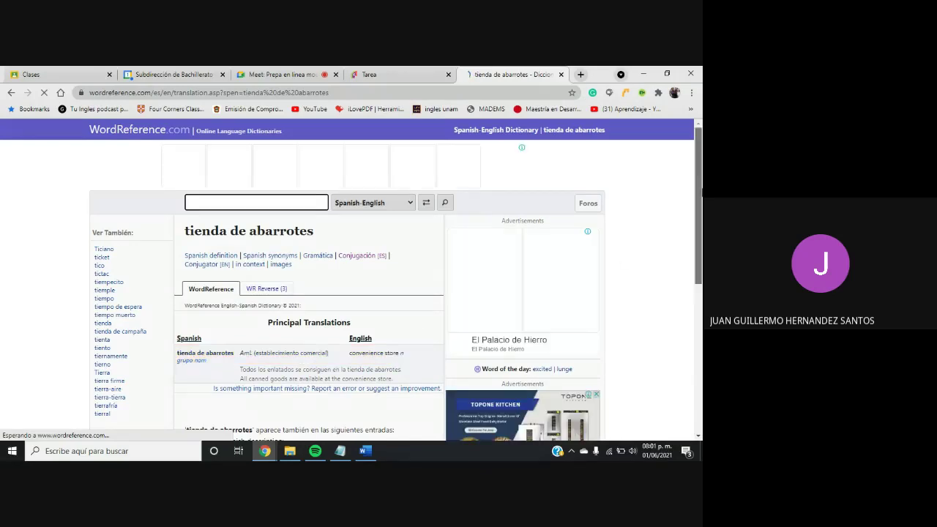
scroll(440, 209, "down", 2)
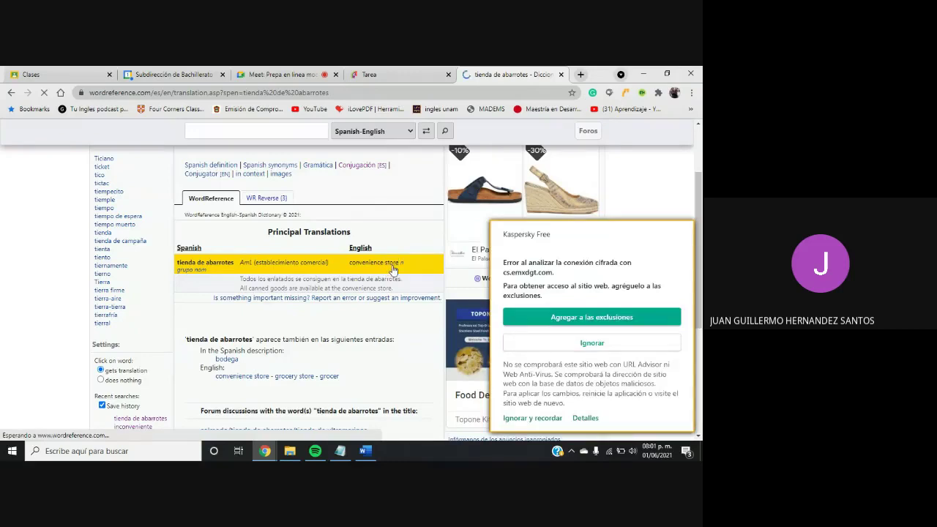
Copy the translation 'convenience store' and return to the Word document
left_click_drag(399, 264, 375, 268)
left_click(352, 268)
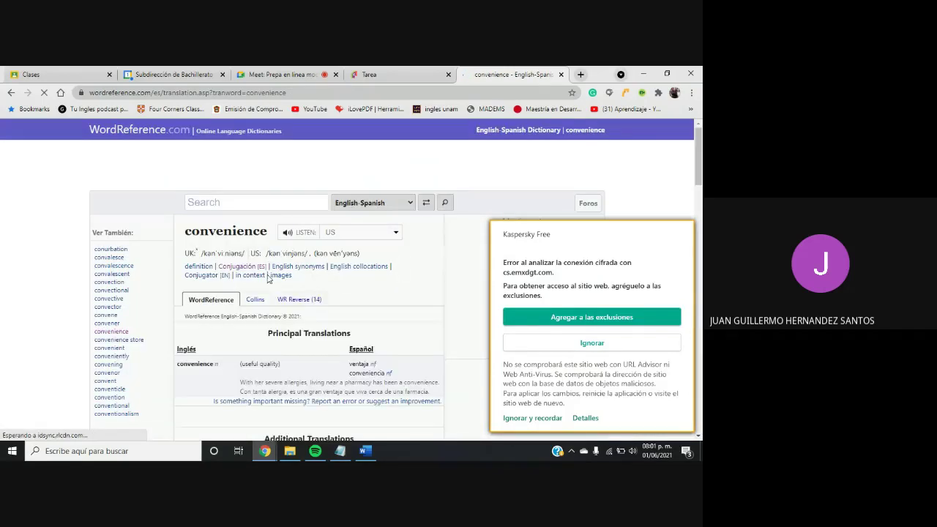
left_click(11, 92)
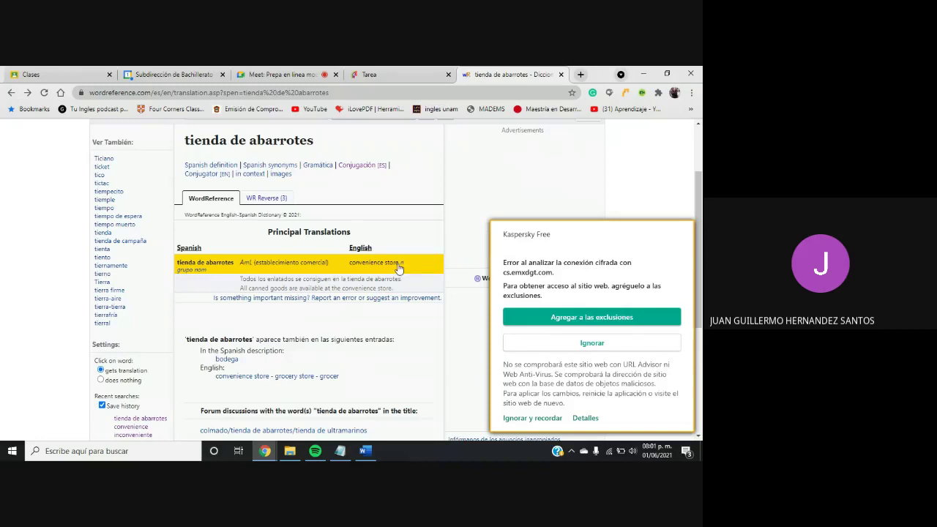
left_click_drag(399, 269, 350, 267)
key("ctrl+c")
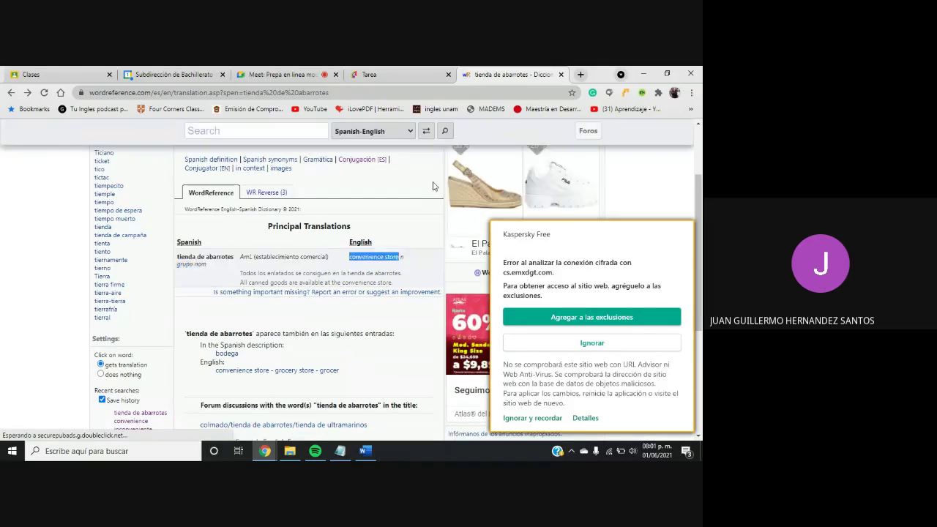
left_click(326, 131)
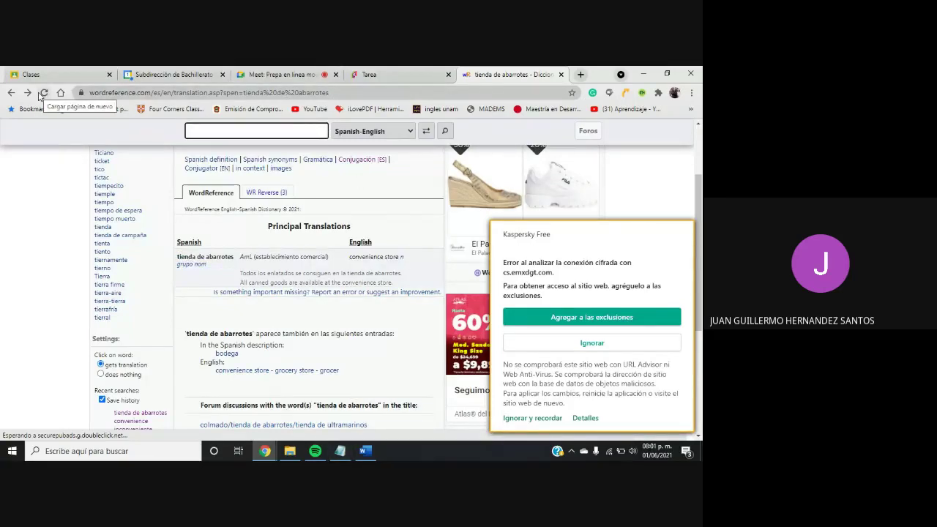
left_click(365, 451)
Replace 'abarrotes' in question 3 with 'convenience store' pasted as text only
key("BackSpace")
key("BackSpace")
key("BackSpace")
key("BackSpace")
key("BackSpace")
key("BackSpace")
key("BackSpace")
key("BackSpace")
key("BackSpace")
key("BackSpace")
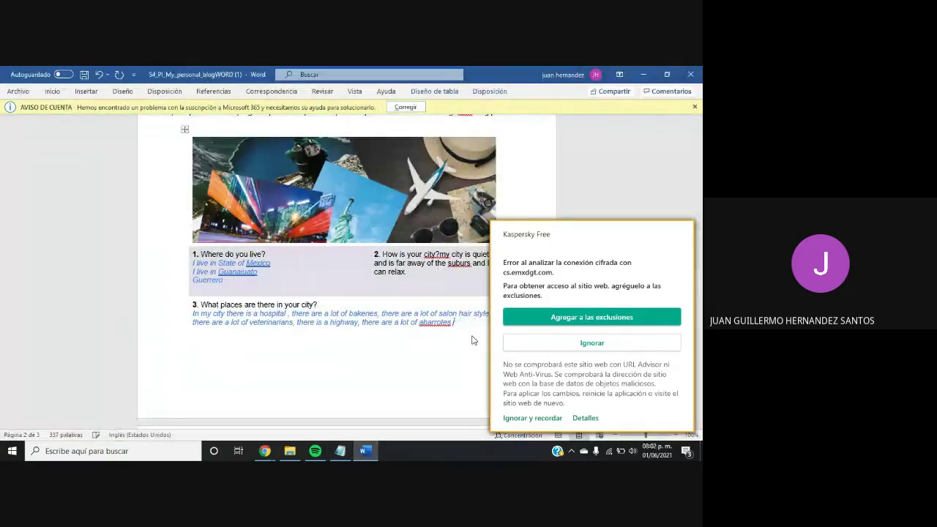
key("BackSpace")
key("BackSpace")
key("BackSpace")
key("BackSpace")
key("BackSpace")
key("BackSpace")
key("ctrl+v")
left_click(593, 343)
left_click(497, 335)
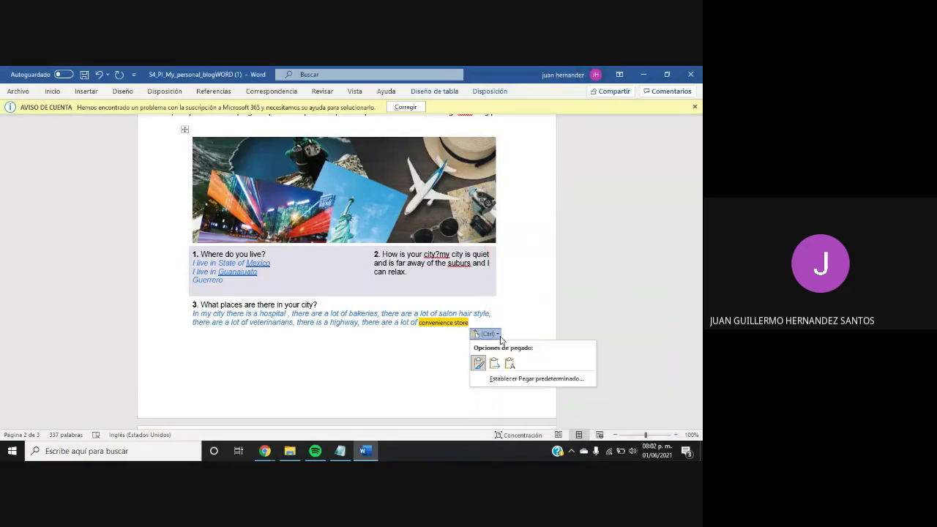
left_click(509, 364)
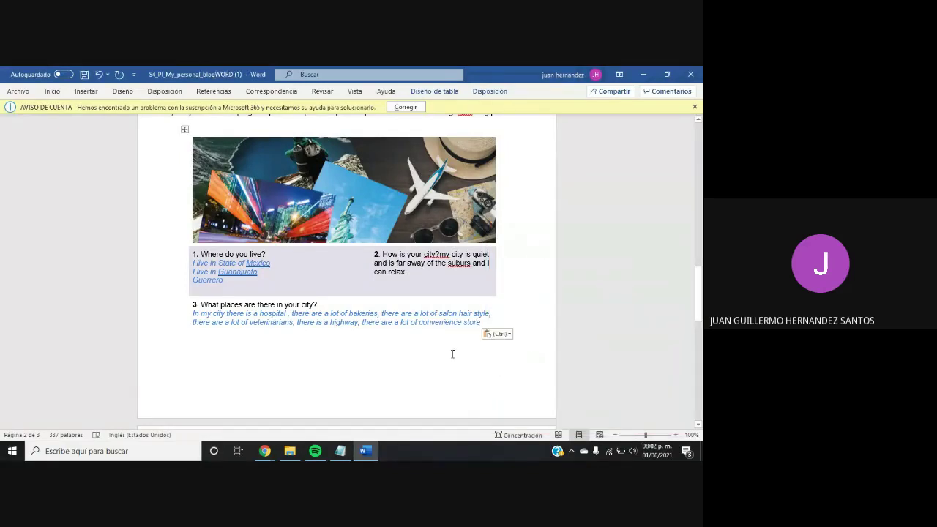
Make it 'convenience stores.' and add 'There is a big park.' on a new line
left_click(472, 313)
left_click(480, 322)
type("s.")
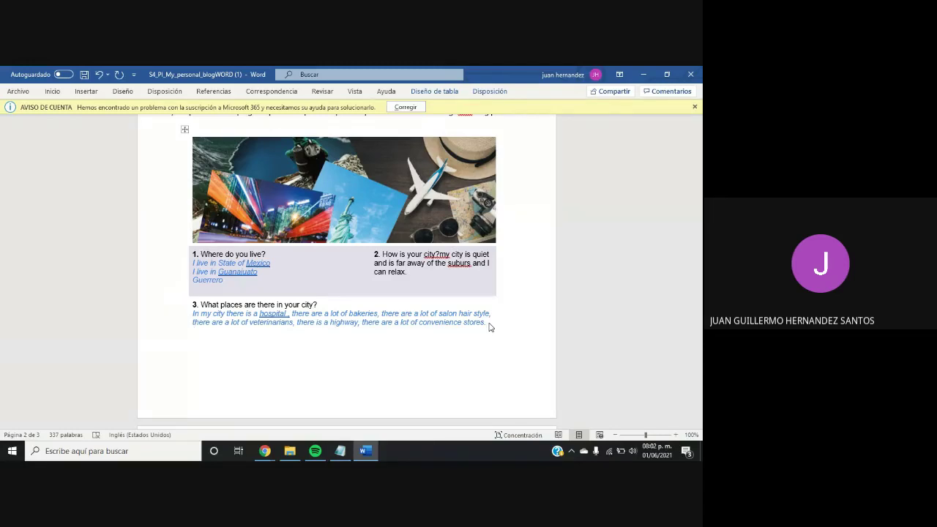
type("There is a ")
type("pub")
key("BackSpace")
key("BackSpace")
key("BackSpace")
type("big park")
left_click_drag(697, 282, 697, 322)
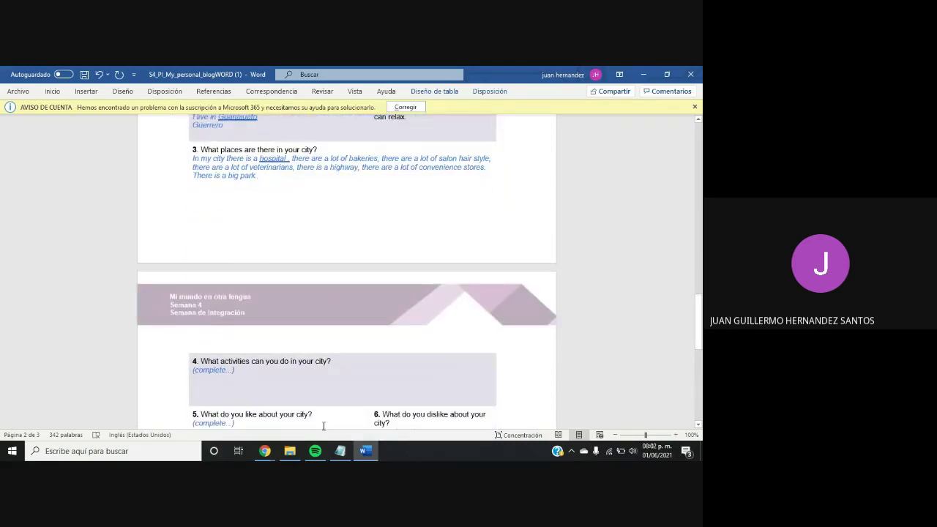
Answer question 4 with activities: running in the park, cutting hair, the dog's veterinary, the hospital
left_click(246, 375)
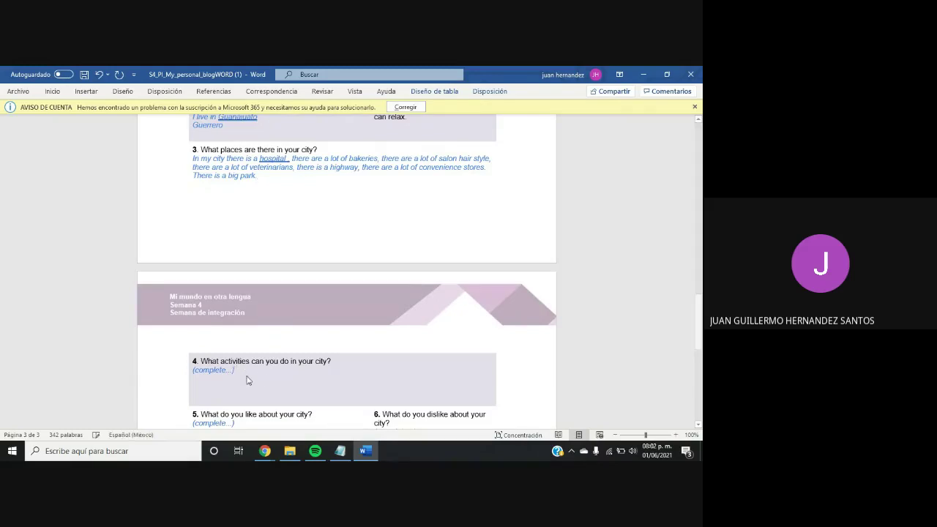
key("BackSpace")
key("BackSpace")
key("BackSpace")
key("BackSpace")
key("BackSpace")
key("BackSpace")
key("BackSpace")
key("BackSpace")
key("BackSpace")
key("BackSpace")
key("BackSpace")
key("BackSpace")
key("BackSpace")
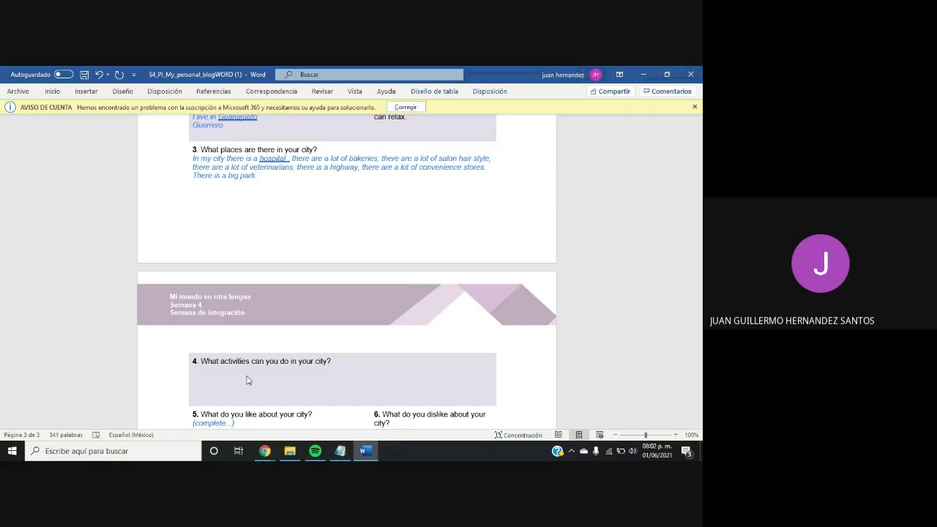
type("The activities / can to do are : I can ")
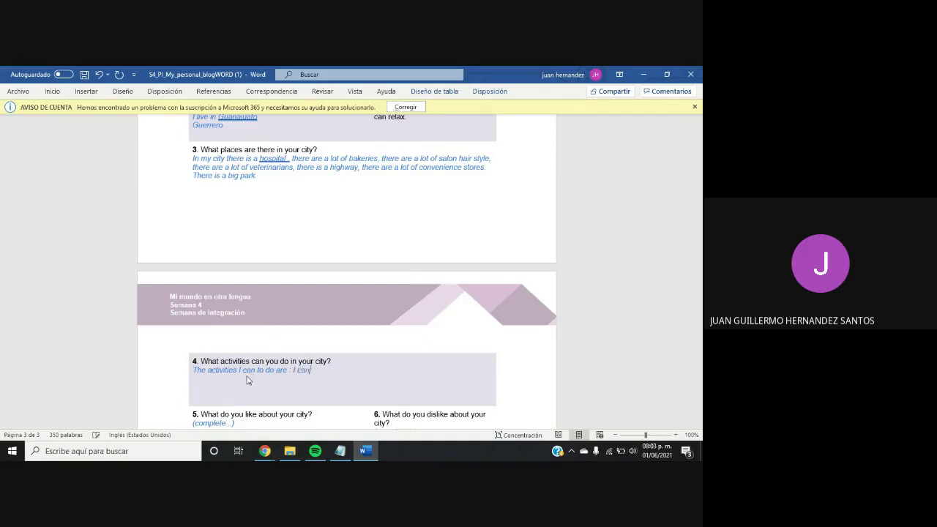
type("run in the park, I can cut my t")
key("BackSpace")
type("hair, I ")
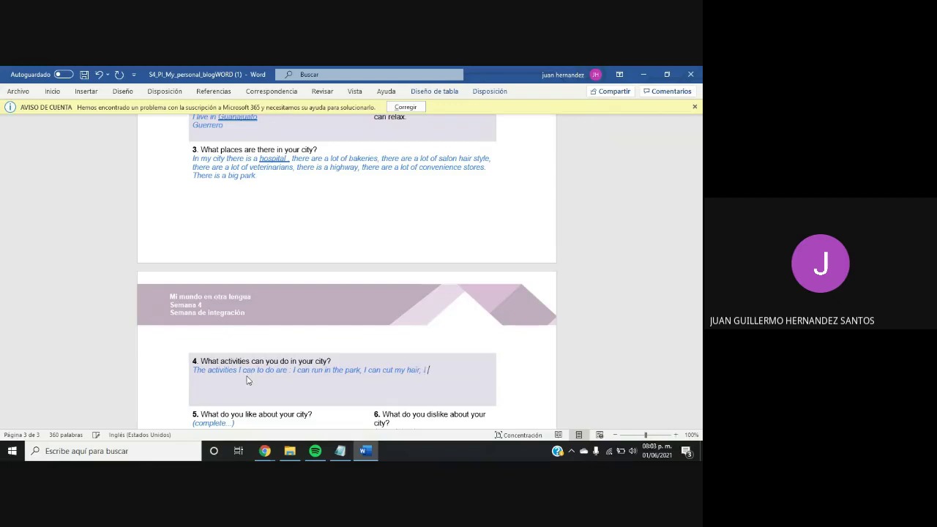
type("can go to the")
type(" veteru")
key("BackSpace")
type("inary of my dog, I can go to")
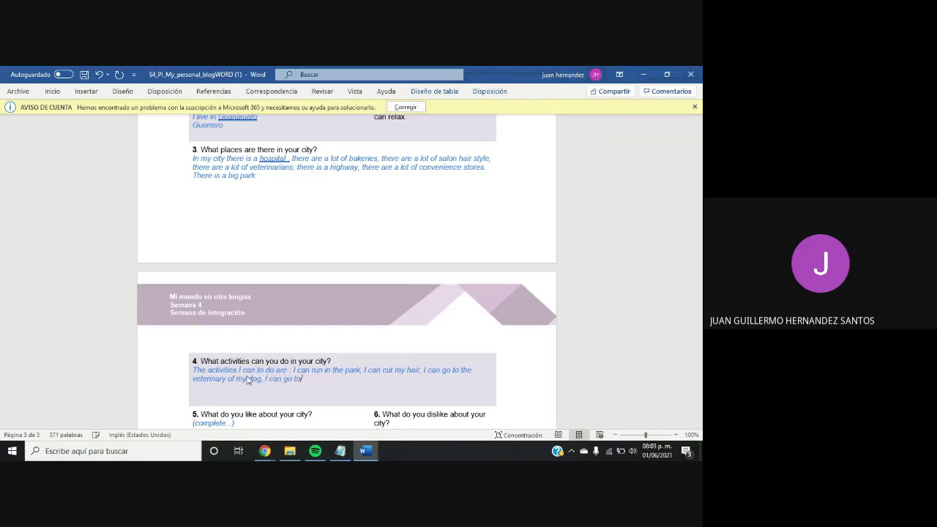
type(" the hospital. I ")
type("li")
type("fell")
type(" bed")
Correct question 4's ending to 'If I fell bad' and clear question 5's placeholder
key("BackSpace")
key("BackSpace")
type("ad.")
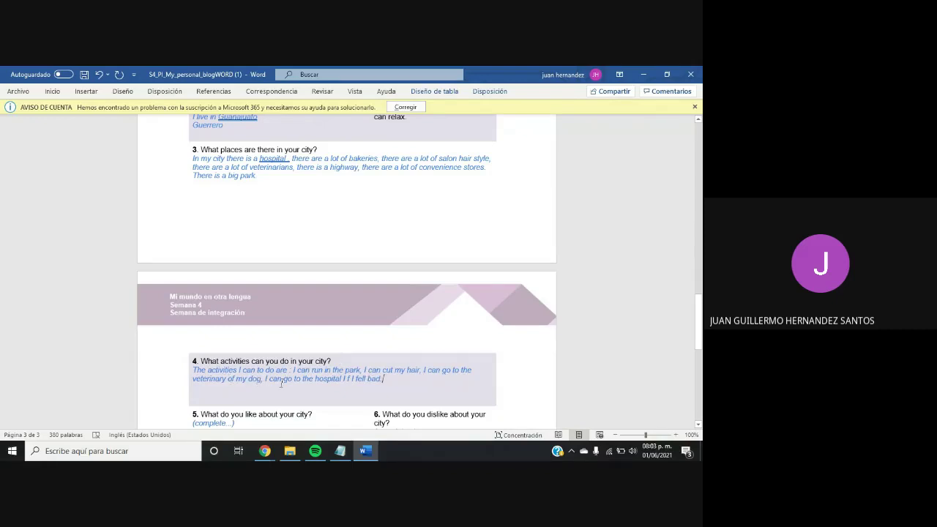
left_click(349, 378)
key("BackSpace")
left_click_drag(700, 333, 700, 348)
left_click(250, 334)
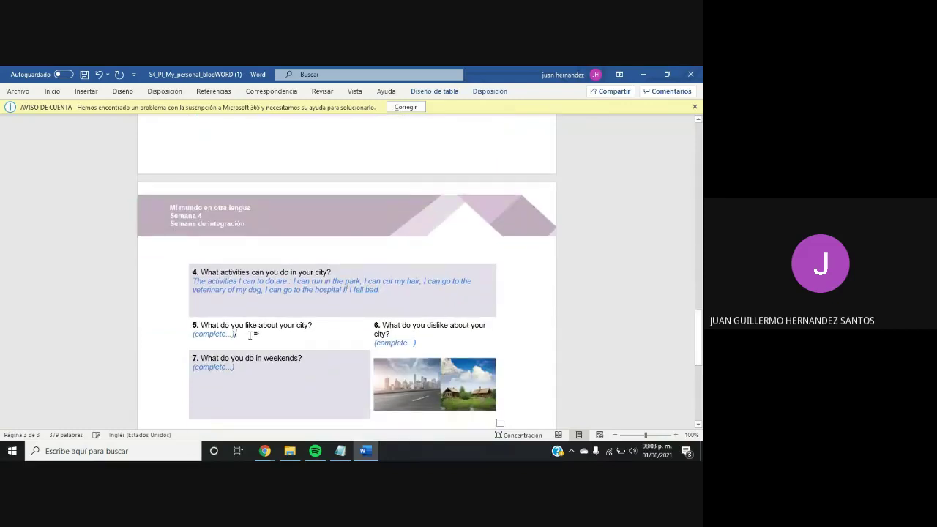
key("BackSpace")
key("BackSpace")
key("BackSpace")
key("BackSpace")
key("BackSpace")
key("BackSpace")
key("BackSpace")
key("BackSpace")
key("BackSpace")
key("BackSpace")
key("BackSpace")
key("BackSpace")
key("BackSpace")
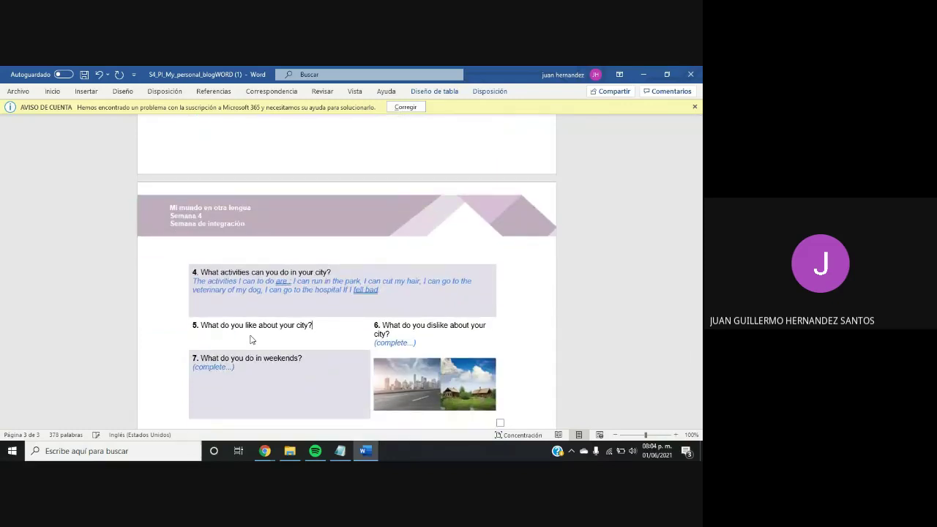
type("I like t")
key("BackSpace")
key("BackSpace")
key("BackSpace")
key("BackSpace")
key("BackSpace")
key("BackSpace")
key("BackSpace")
Answer question 5 with 'I like the view of the city'
key("Up")
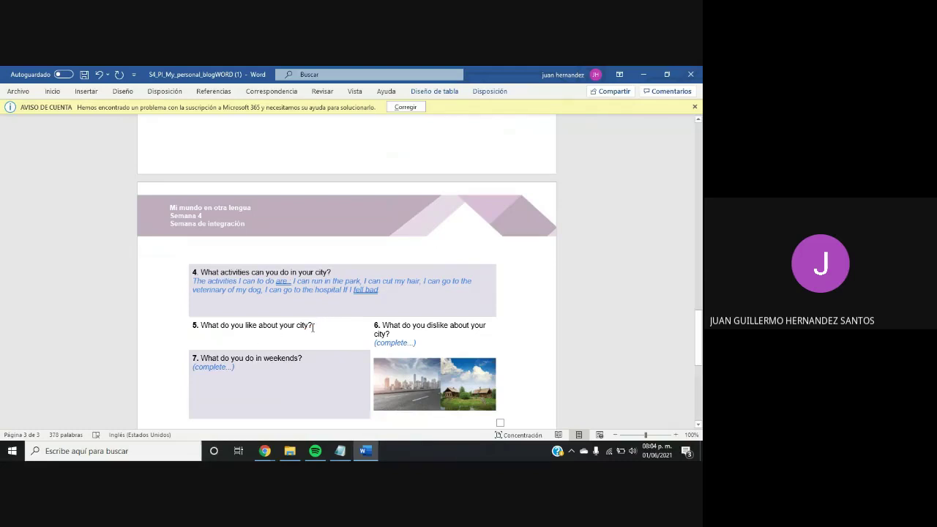
left_click(314, 330)
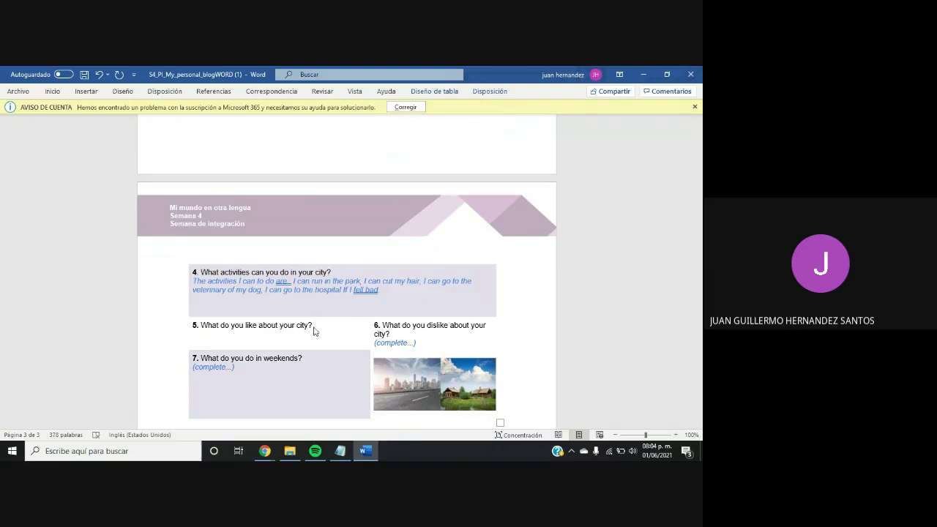
type("I like the view of the city")
Replace question 6's placeholder with 'something i dislike is the' and switch to WordReference
left_click(431, 342)
key("BackSpace")
key("BackSpace")
key("BackSpace")
key("BackSpace")
key("BackSpace")
key("BackSpace")
key("BackSpace")
key("BackSpace")
key("BackSpace")
key("BackSpace")
key("BackSpace")
key("BackSpace")
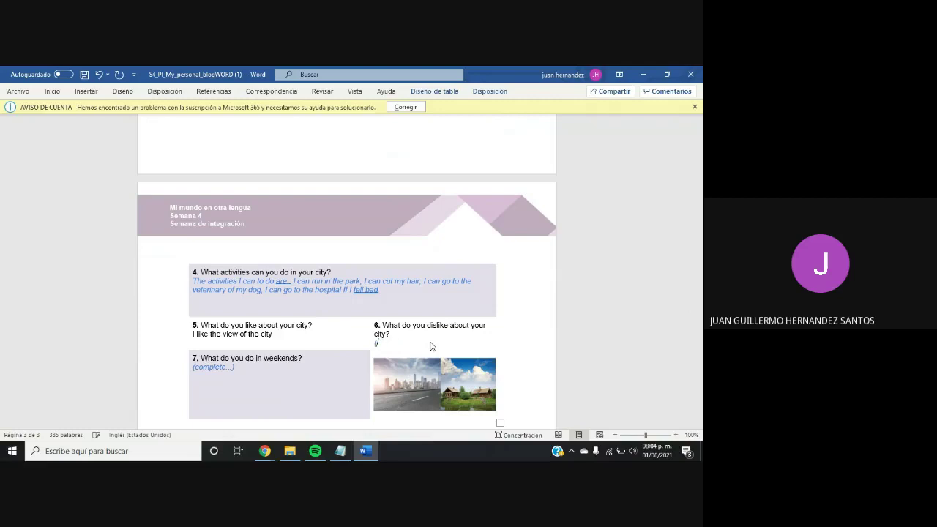
key("BackSpace")
type("something")
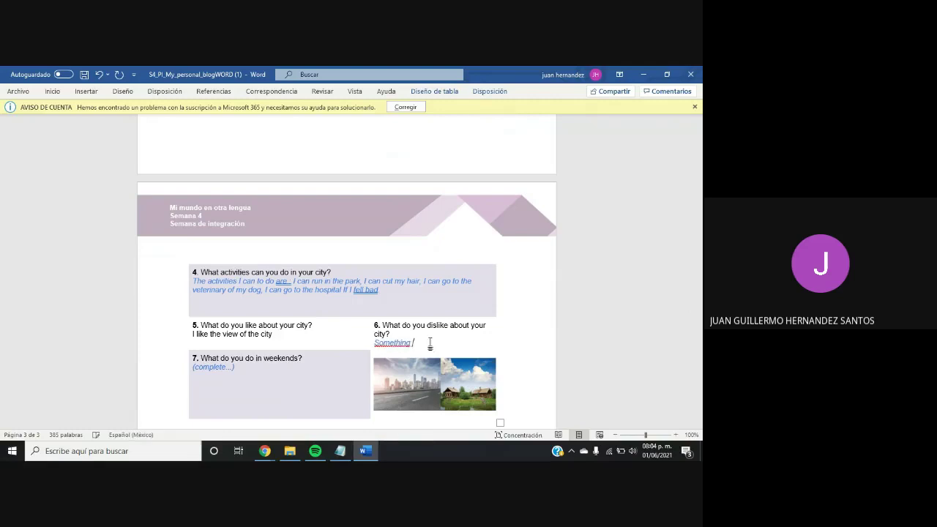
type(" i dislike is the")
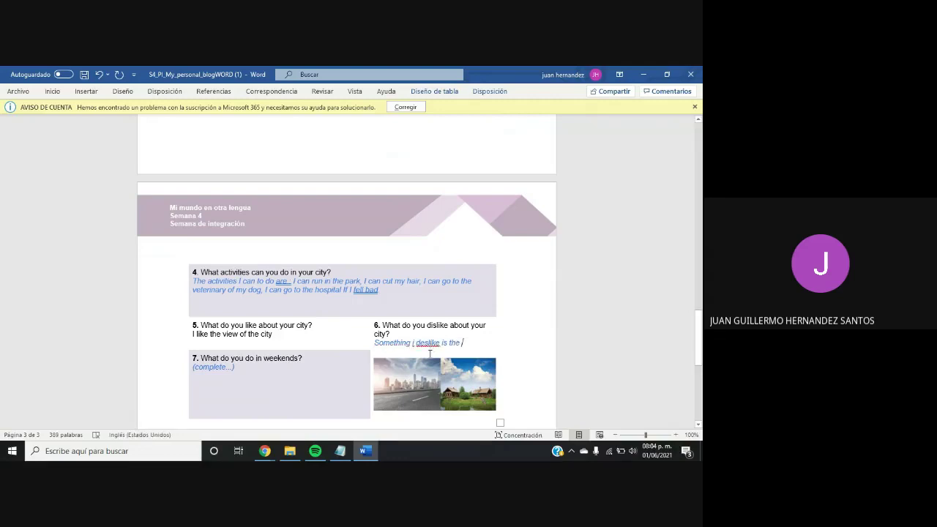
mouse_move(264, 450)
left_click(214, 410)
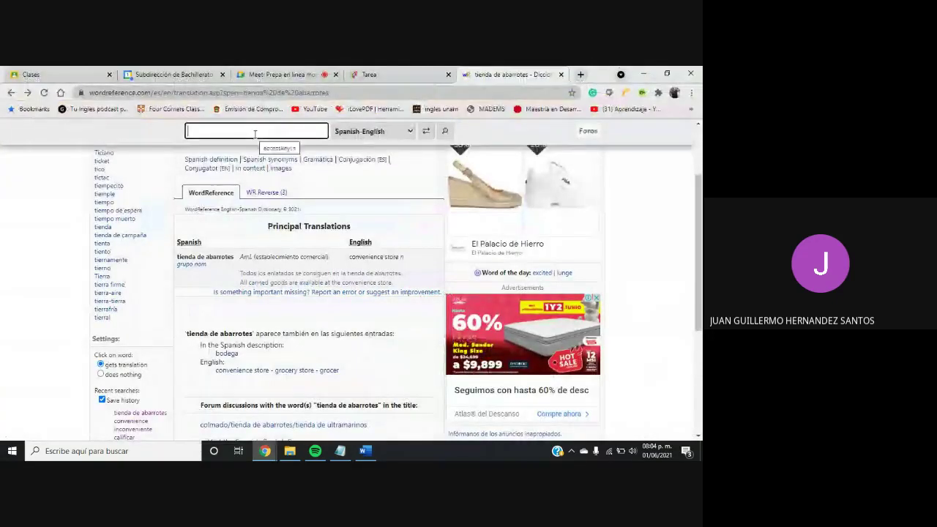
Look up 'delincuencia' in WordReference and copy its formal translation 'delinquency'
type("deli")
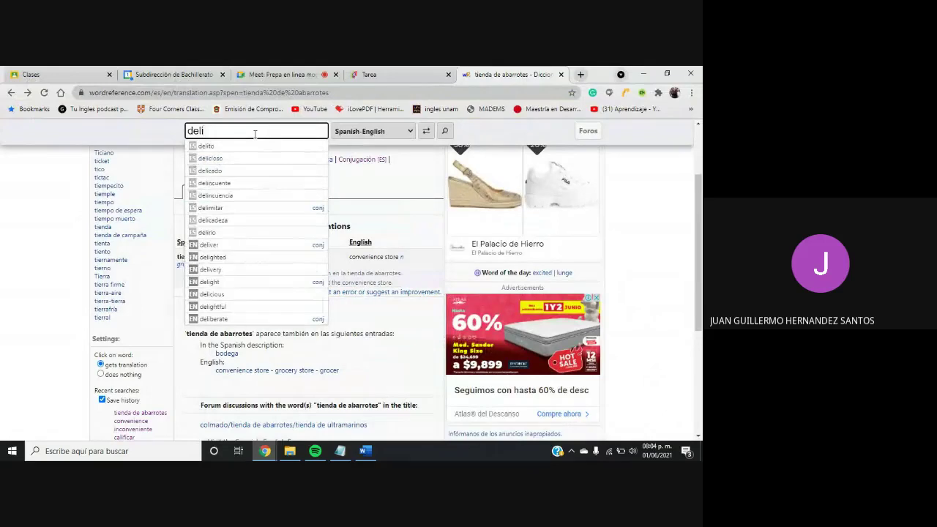
left_click(227, 195)
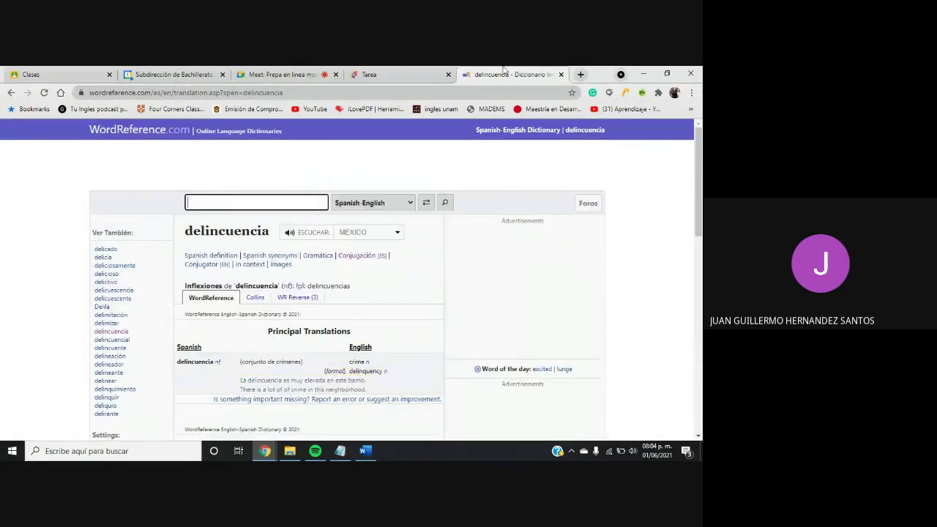
left_click(357, 375)
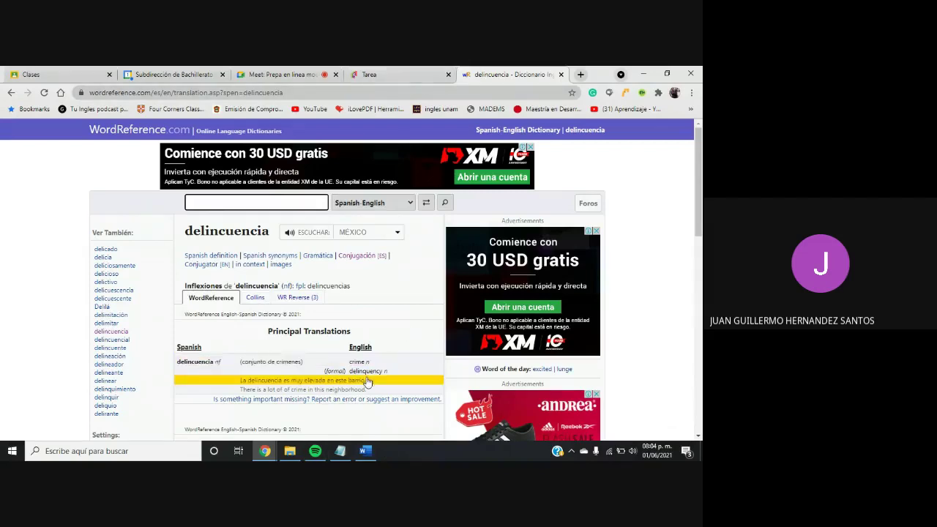
left_click_drag(384, 373, 350, 374)
key("ctrl+c")
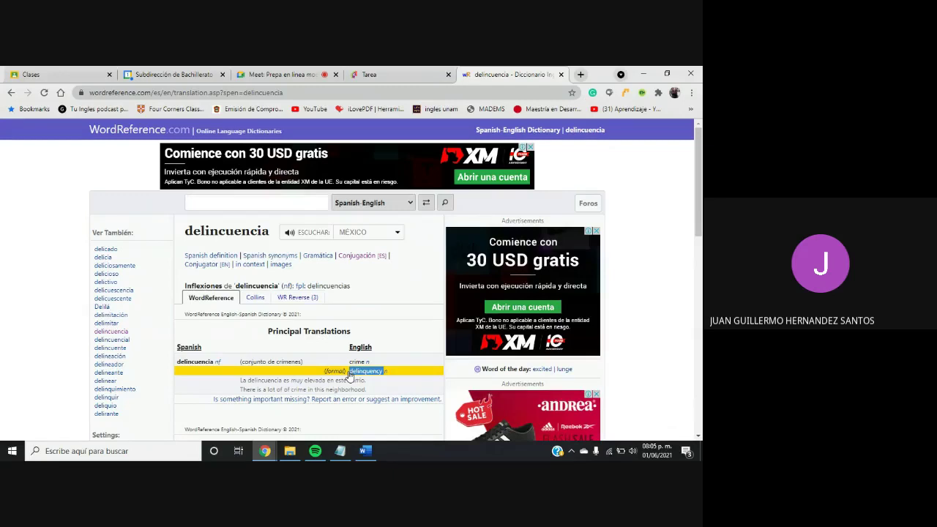
left_click(364, 451)
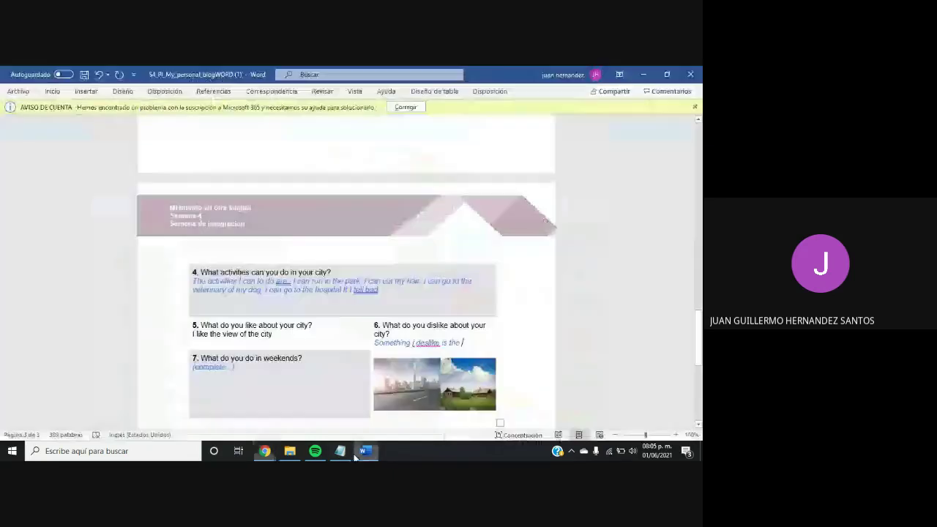
Paste 'delinquency' as plain text into question 6's answer
key("ctrl+v")
right_click(449, 343)
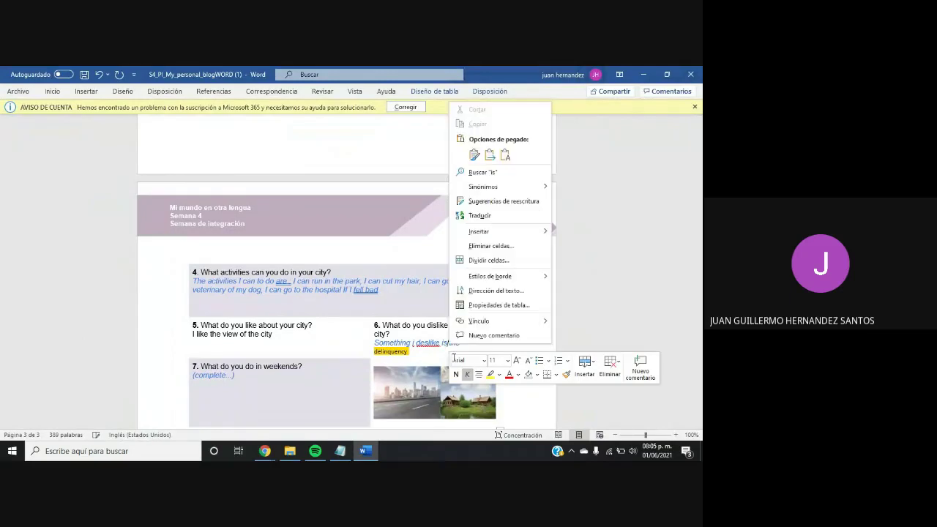
left_click(429, 361)
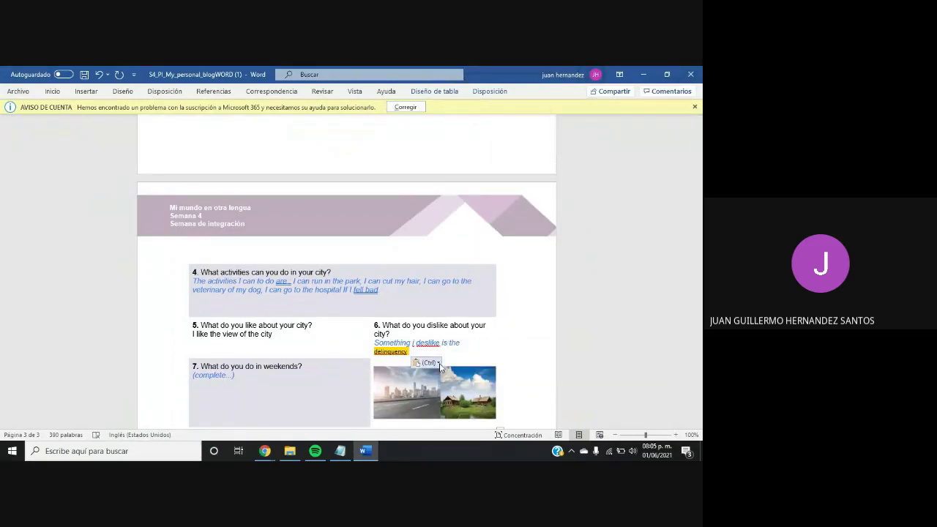
left_click(437, 363)
left_click(444, 389)
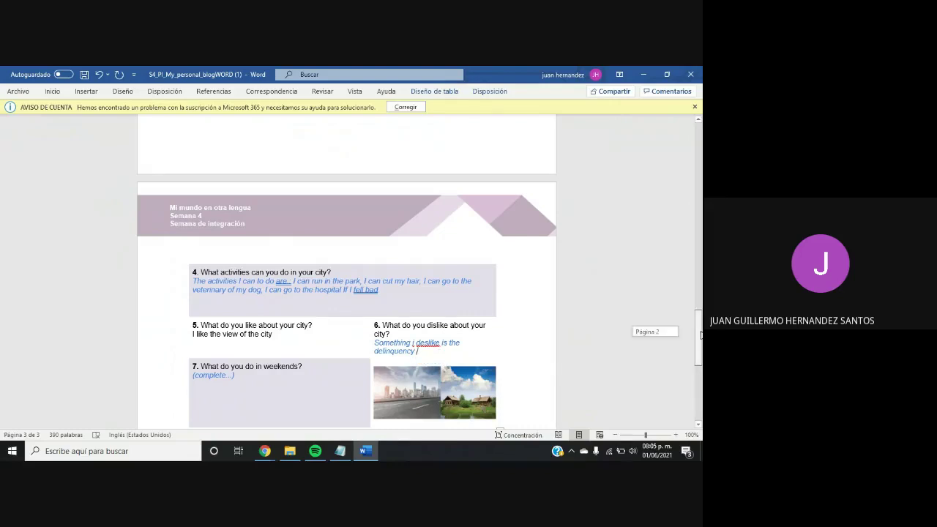
Answer question 7 with the weekend activities, ending 'I go to the supermarket'
scroll(333, 304, "down", 2)
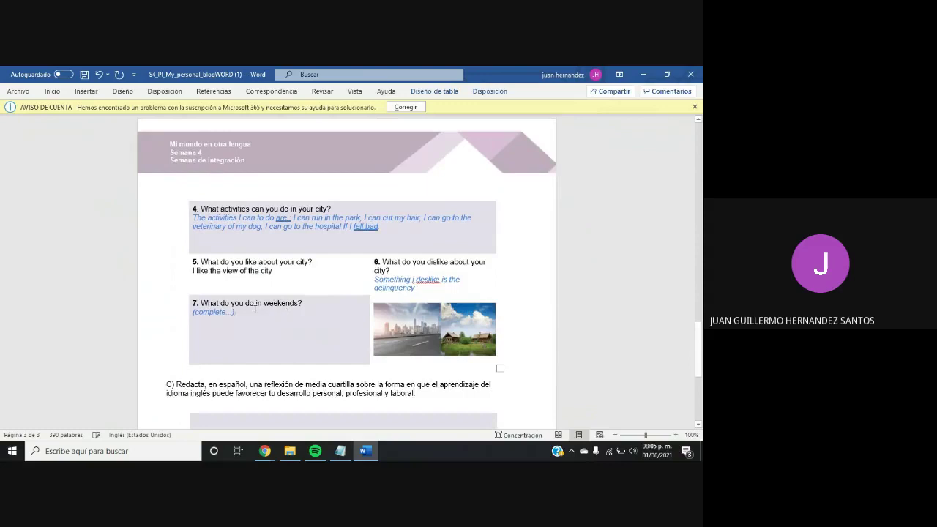
key("BackSpace")
key("BackSpace")
key("BackSpace")
key("BackSpace")
key("BackSpace")
key("BackSpace")
key("BackSpace")
key("BackSpace")
key("BackSpace")
key("BackSpace")
key("BackSpace")
key("BackSpace")
key("BackSpace")
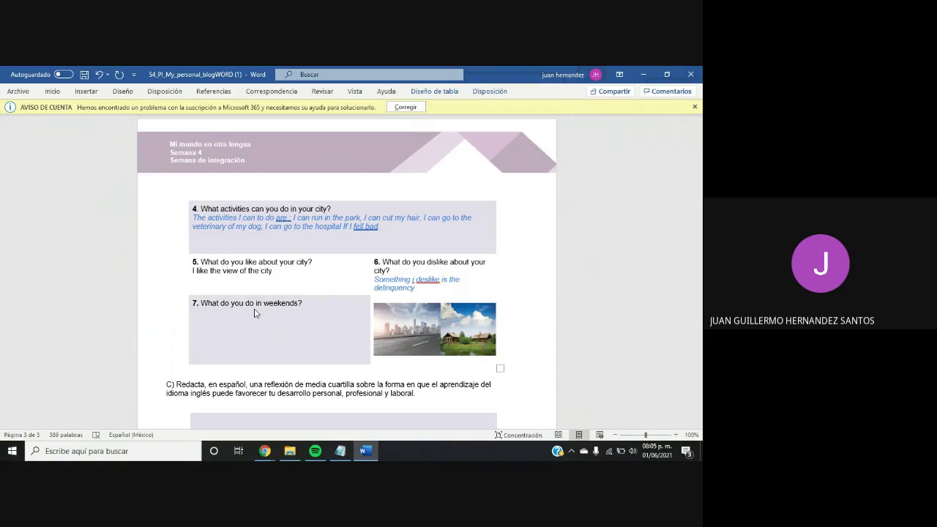
type("wake up ")
type("a lil")
type("tle ")
type("la")
type("t")
type("e I")
type(" wal")
type("ch the ")
type("tv, ")
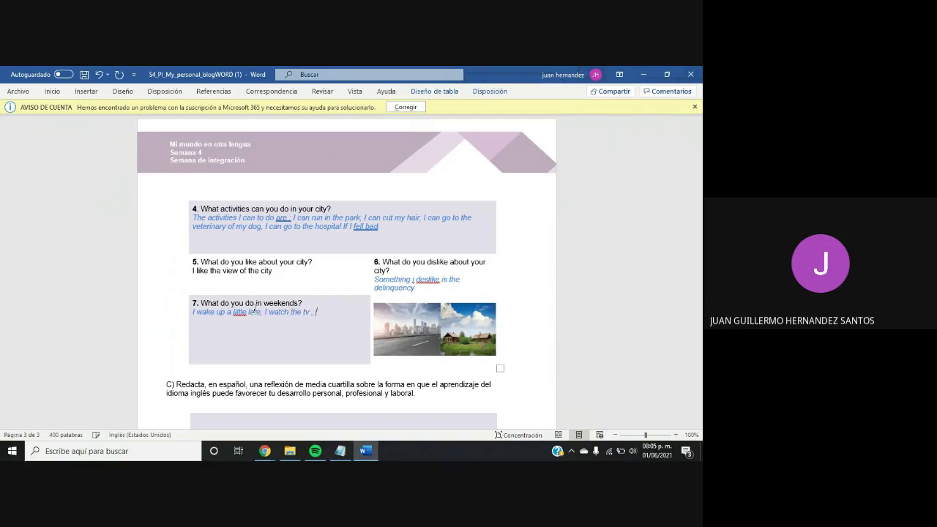
type("I play with my son ,")
type("I go to the supermarket")
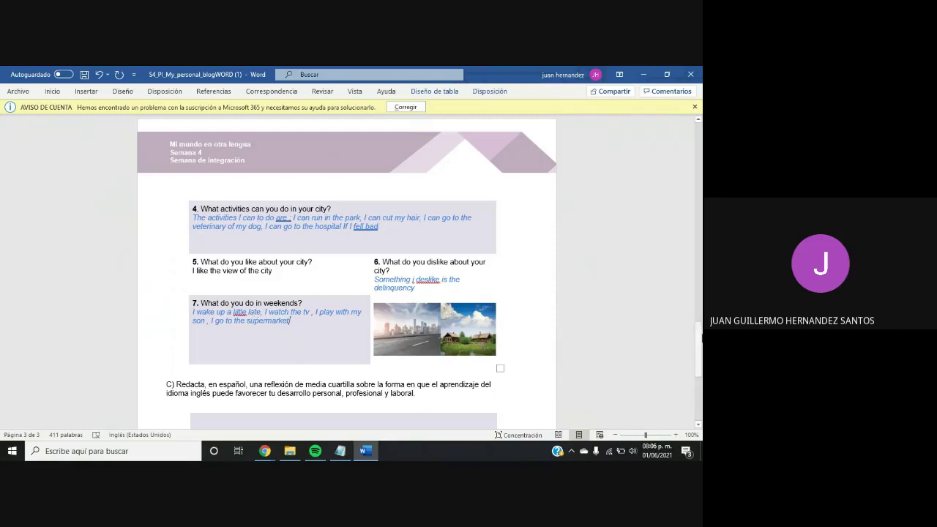
left_click_drag(699, 338, 682, 147)
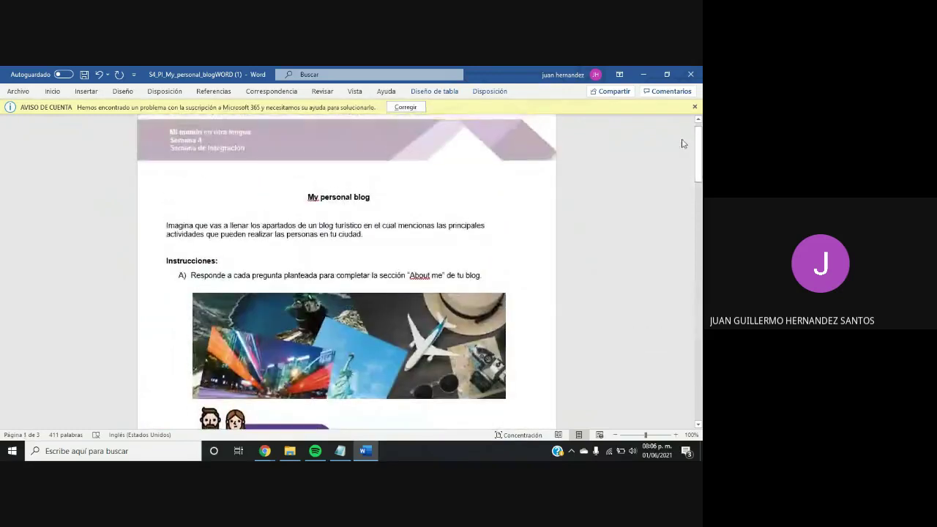
left_click_drag(696, 151, 698, 217)
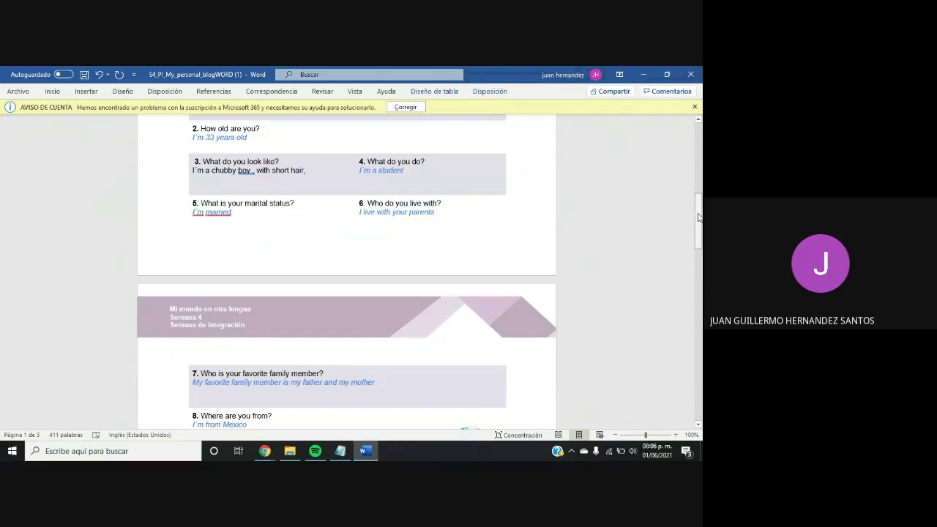
left_click_drag(699, 217, 698, 254)
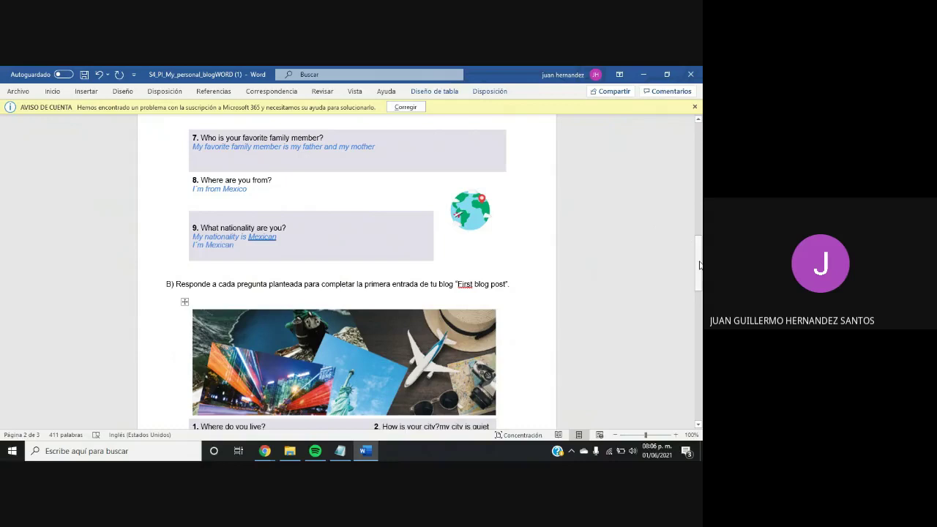
left_click_drag(699, 264, 699, 301)
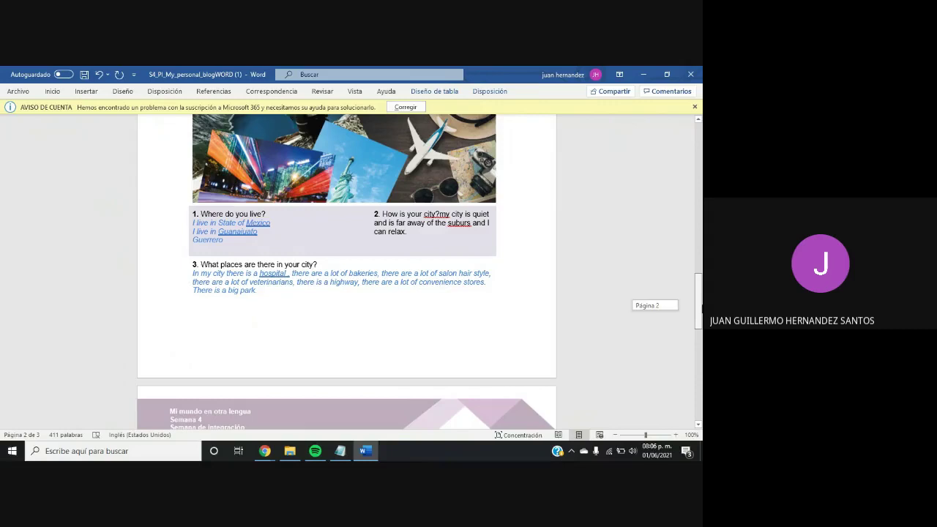
left_click_drag(697, 305, 698, 315)
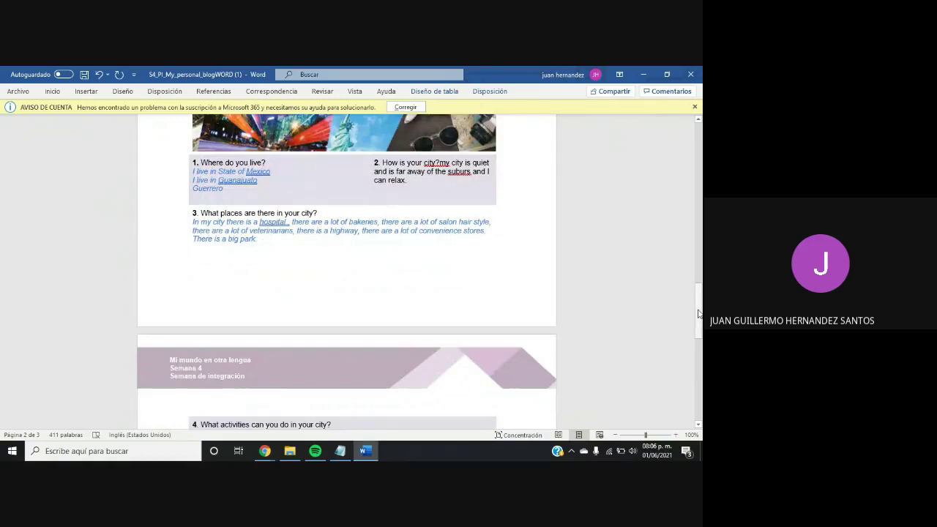
left_click_drag(697, 313, 697, 339)
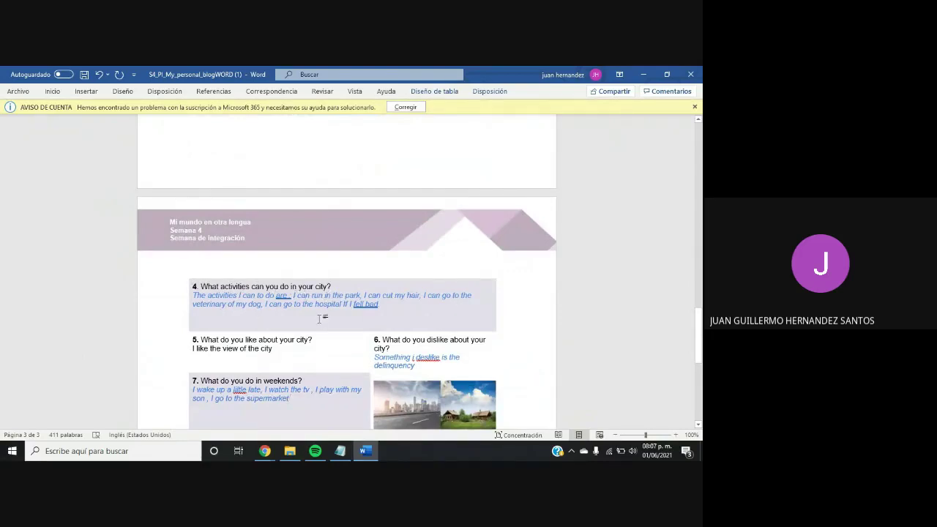
left_click_drag(698, 322, 698, 336)
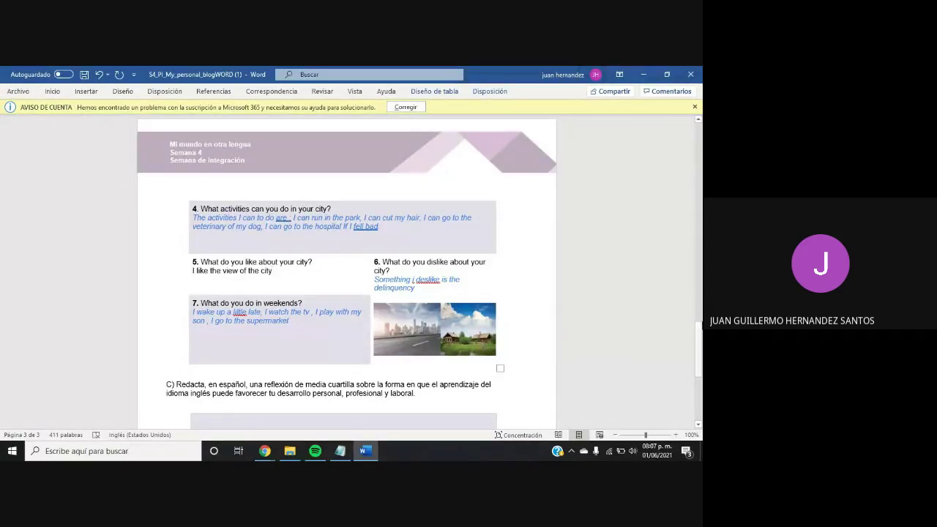
left_click_drag(699, 337, 700, 346)
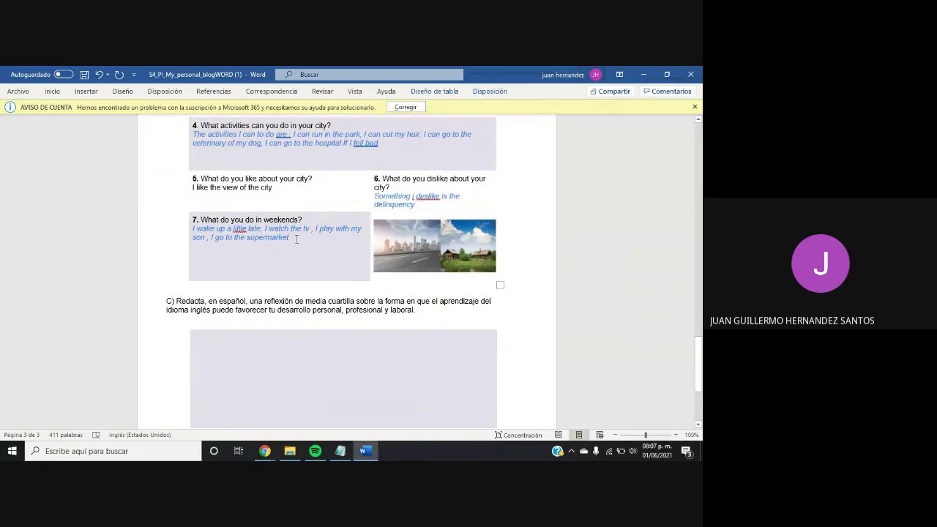
Scroll from section C's answer box down to section D, then back up to page 2
left_click(243, 338)
left_click_drag(701, 351, 700, 360)
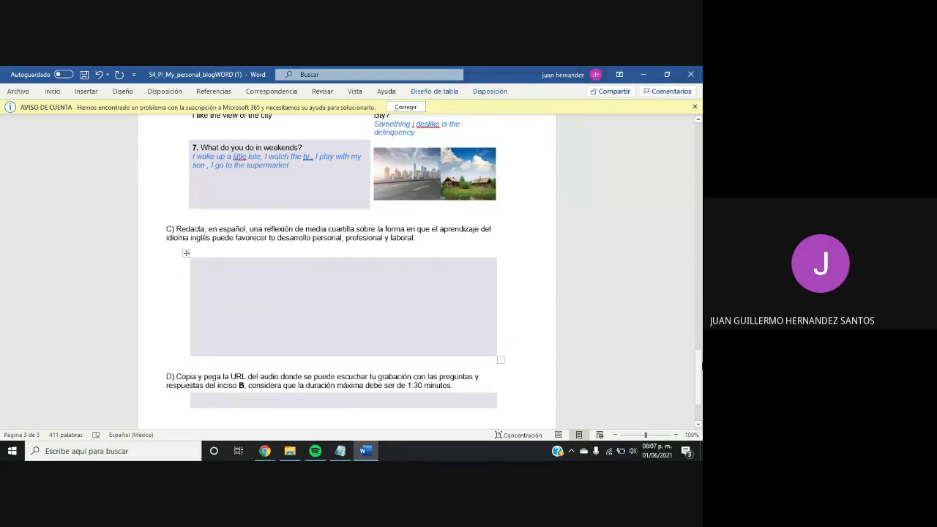
left_click(700, 361)
left_click_drag(698, 361, 681, 300)
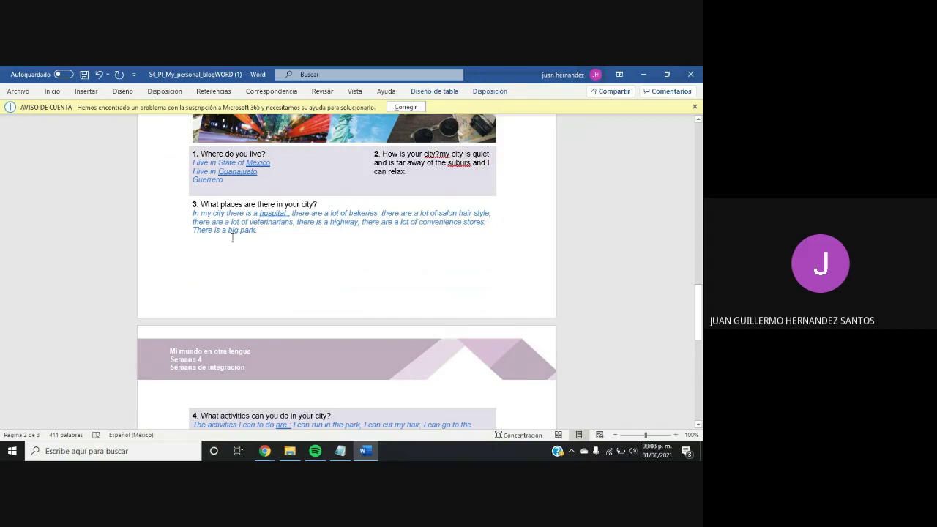
Scroll down to questions 4–7 of the blog, then back up to the top of page 1
left_click_drag(700, 282, 699, 313)
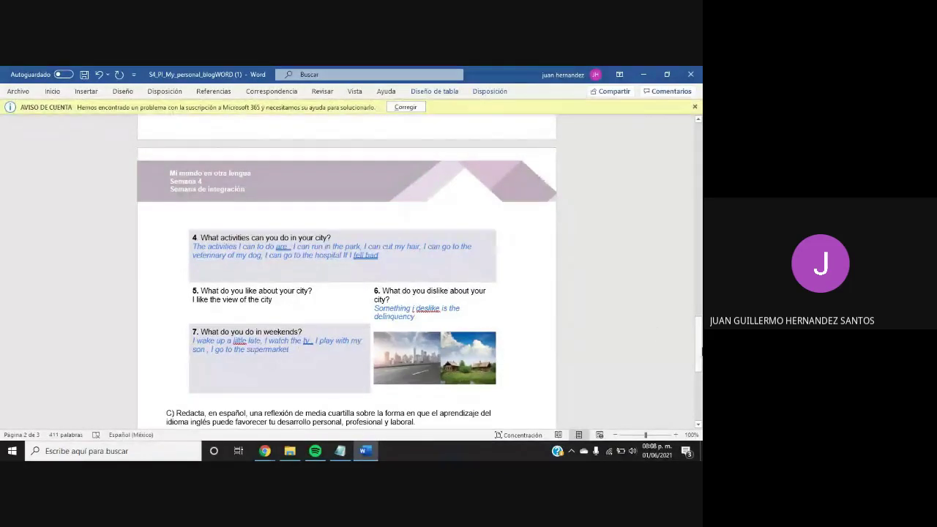
left_click_drag(699, 351, 678, 155)
Switch to the Tarea assignment page in Chrome and scroll to its ¿Cómo lo realizaré? steps
mouse_move(264, 451)
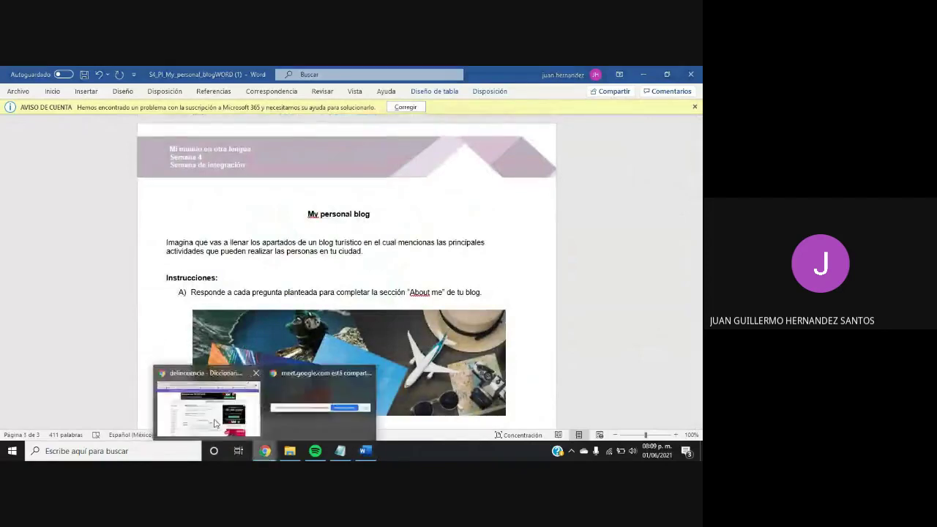
left_click(215, 423)
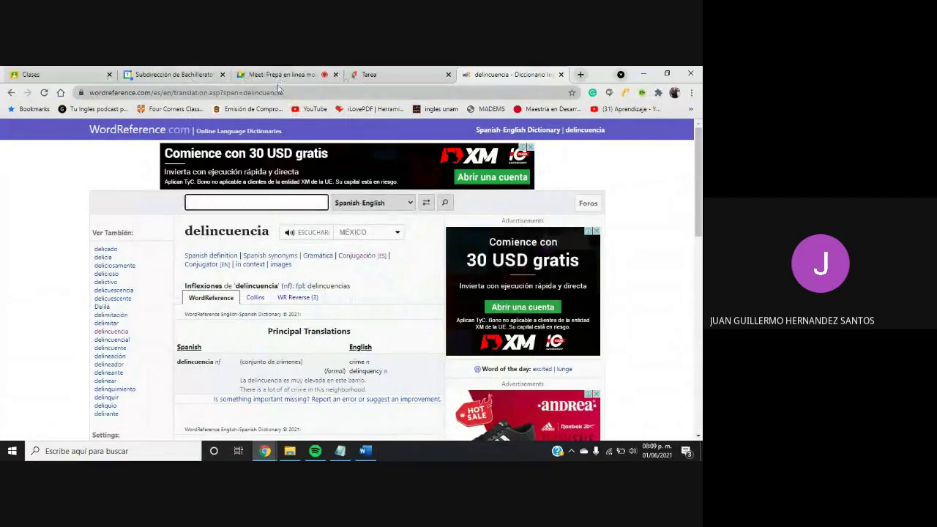
left_click(363, 76)
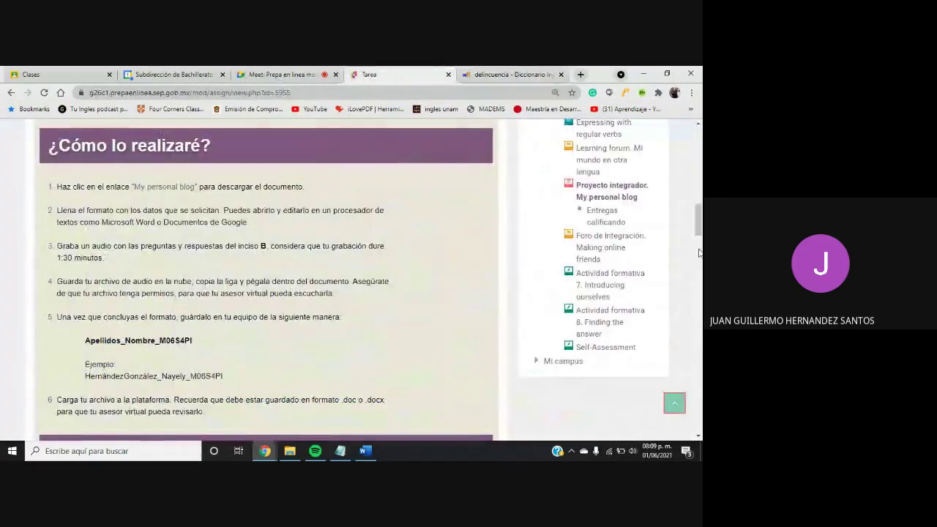
left_click_drag(699, 231, 694, 197)
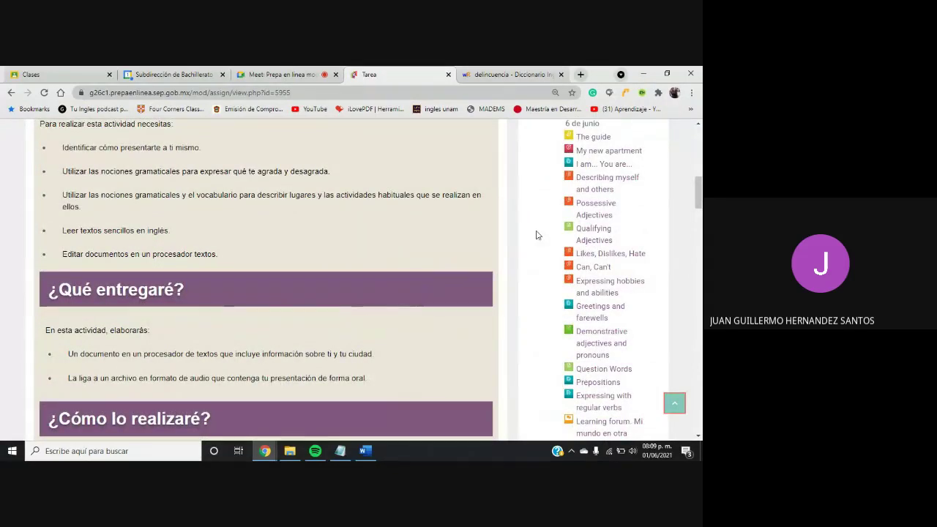
left_click(365, 451)
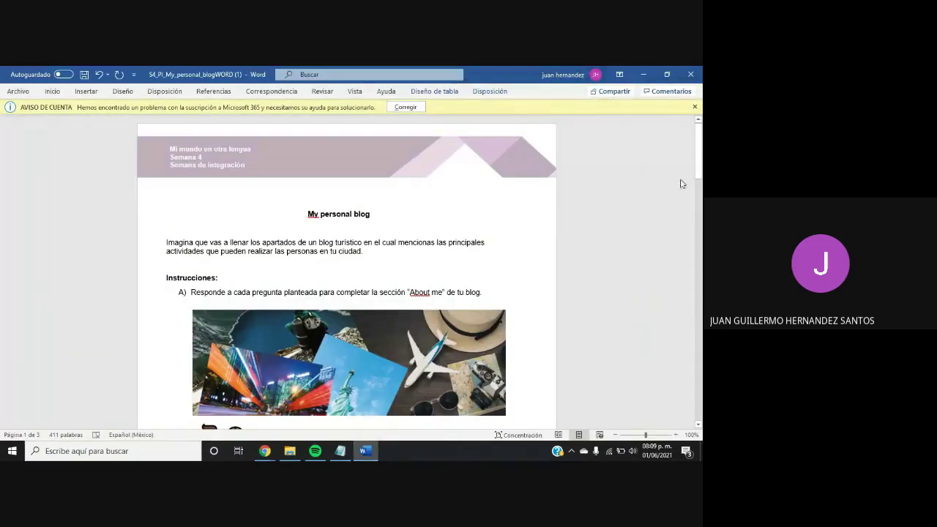
left_click(644, 74)
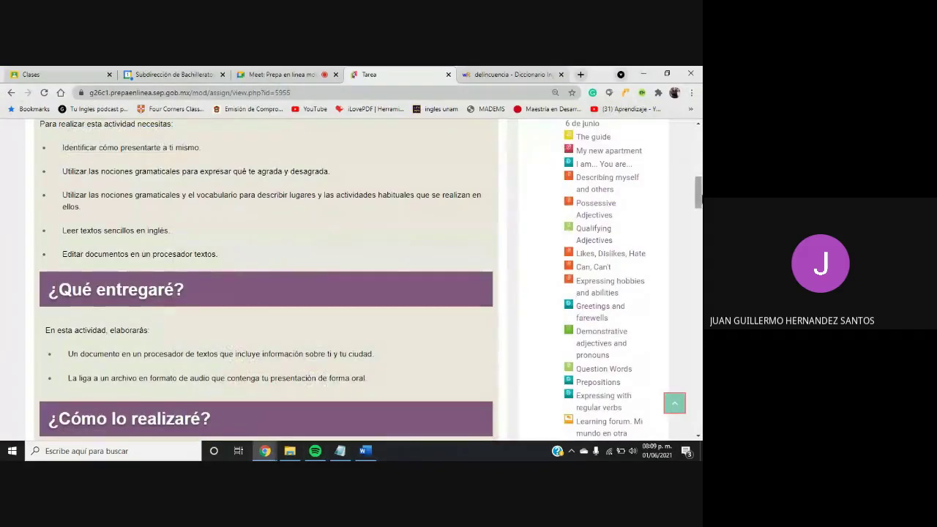
scroll(607, 238, "down", 3)
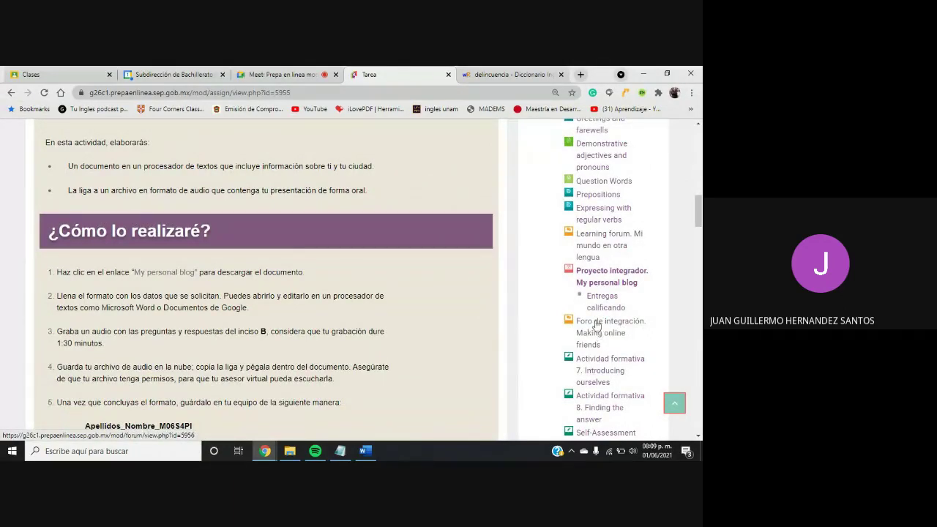
Open the 'Foro de integración. Making online friends' forum and scroll to Propósito and ¿Qué haré?
left_click(595, 323)
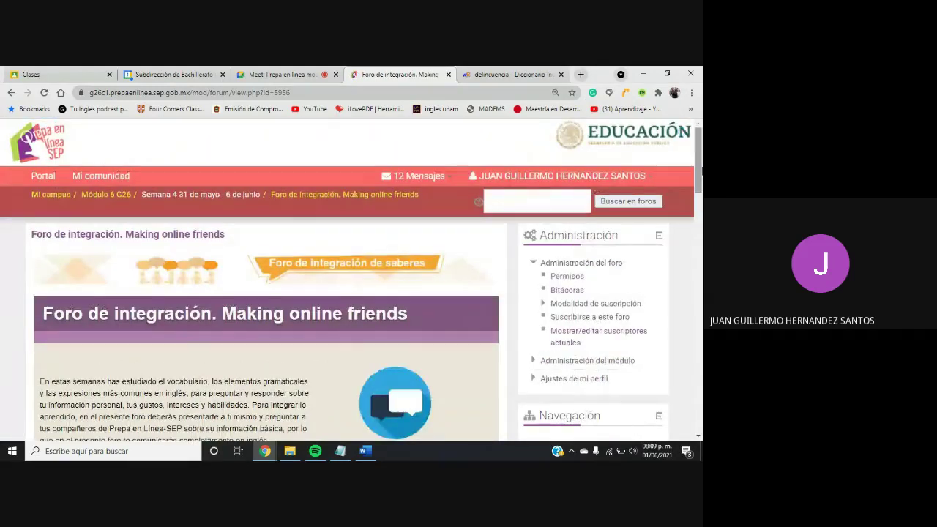
scroll(688, 210, "down", 3)
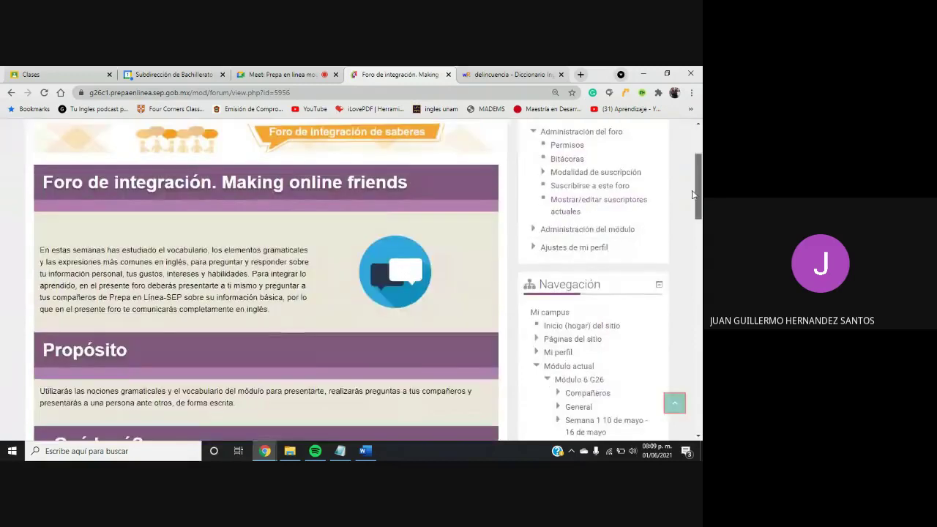
scroll(688, 210, "down", 1)
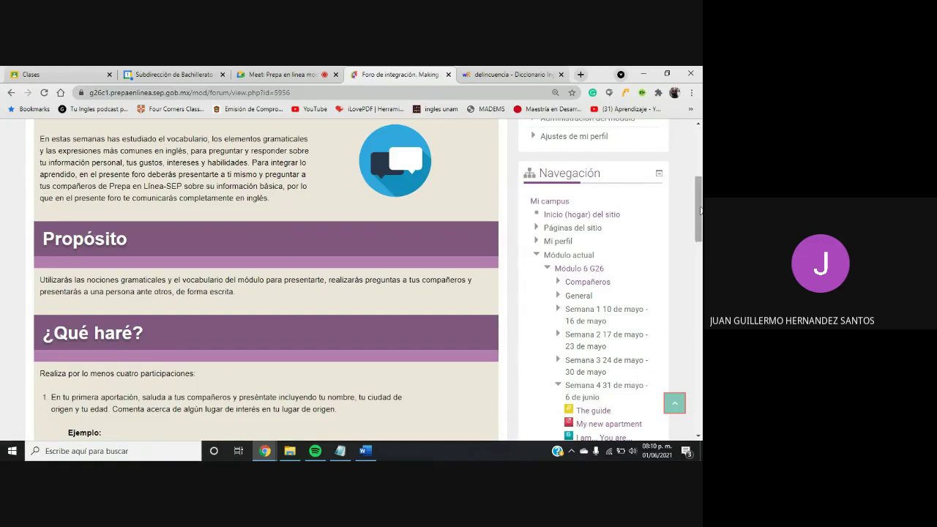
Scroll the forum instructions down to the three required posts and participation examples
left_click_drag(700, 210, 694, 264)
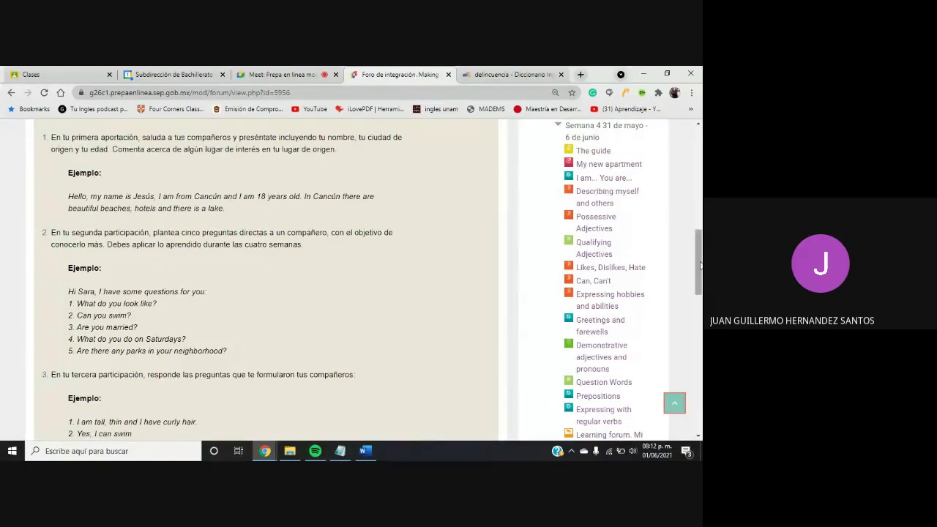
Scroll through the third and fourth examples, briefly highlighting the five example questions
left_click_drag(700, 266, 699, 308)
scroll(320, 270, "up", 1)
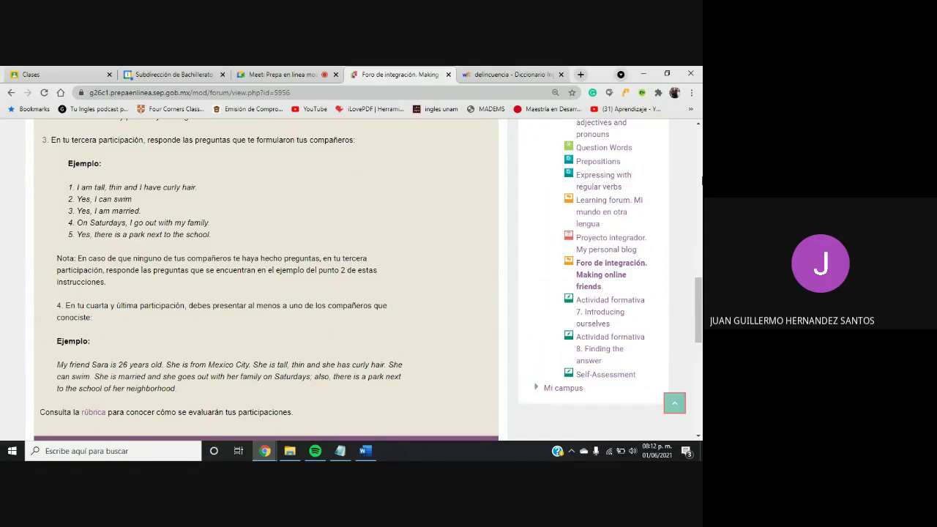
left_click_drag(699, 291, 700, 270)
left_click_drag(76, 178, 230, 229)
left_click(230, 229)
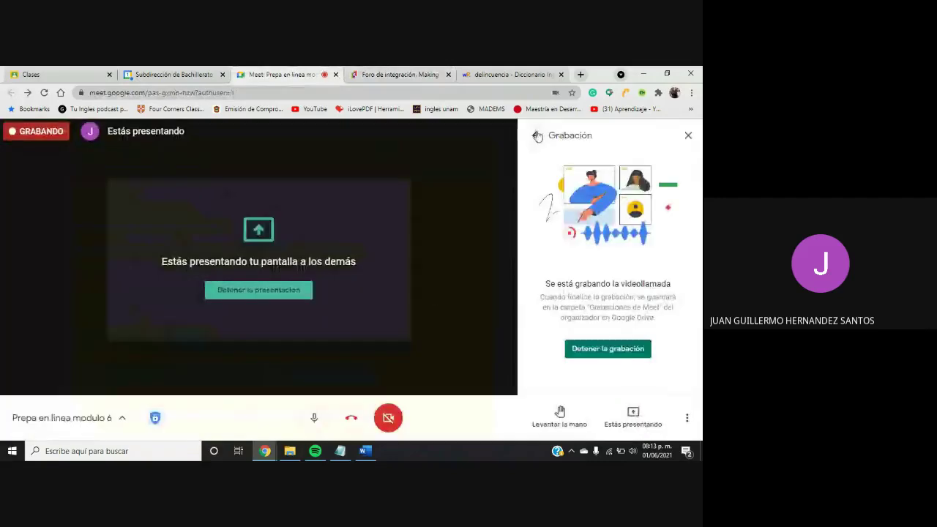
Send 'are there an amusement in your city?' in the Meet chat
left_click(536, 136)
left_click(612, 165)
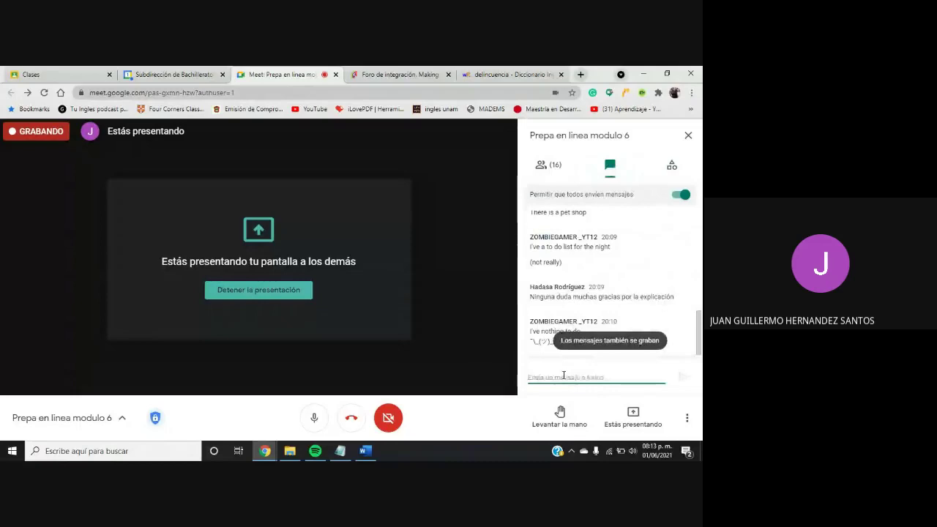
type("a")
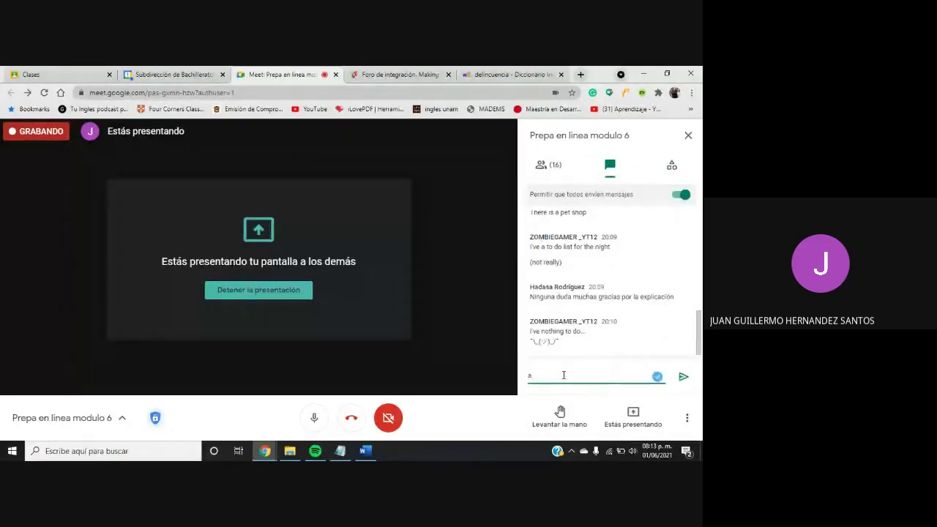
type("re there a gym")
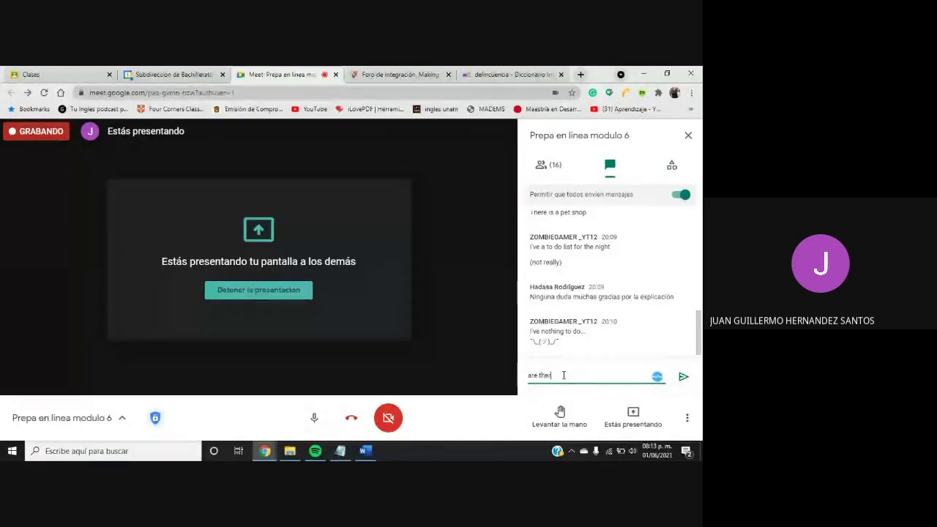
key("BackSpace")
key("BackSpace")
key("BackSpace")
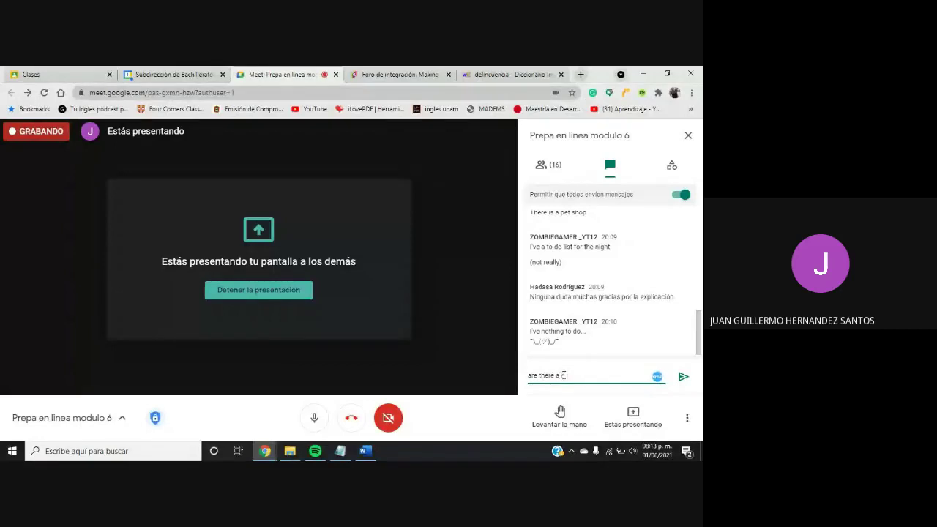
type("n amusemtne m")
key("BackSpace")
key("BackSpace")
key("BackSpace")
key("BackSpace")
key("BackSpace")
type("ent in your city")
key("Return")
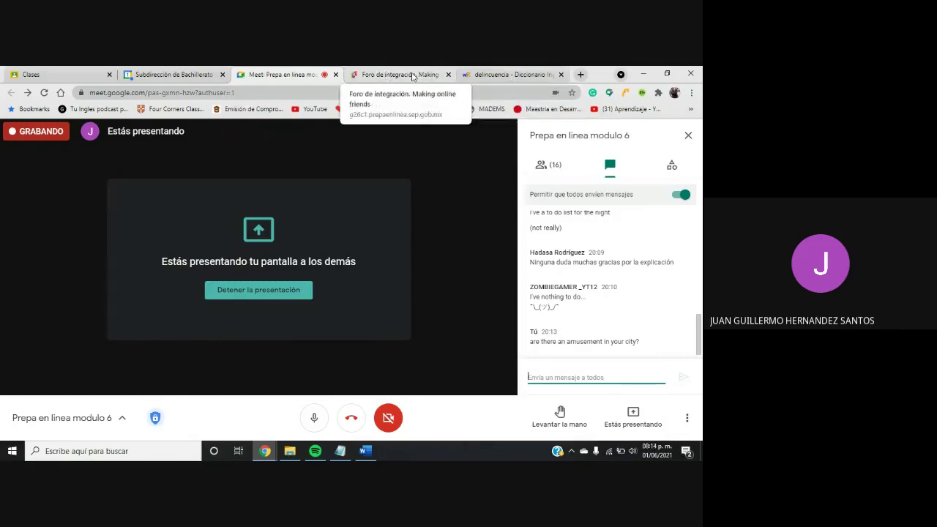
Switch back to the forum tab and scroll through its example questions, answers and fourth-post instructions
left_click(412, 76)
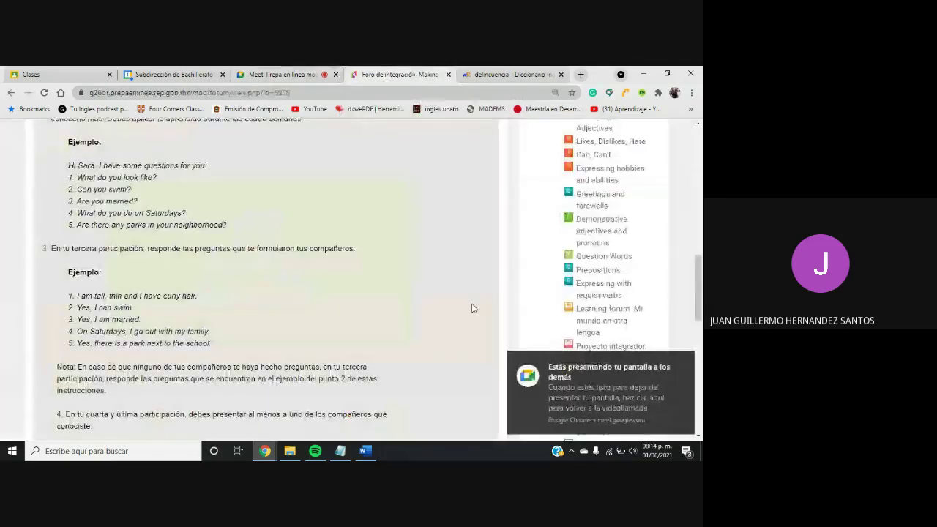
left_click_drag(700, 299, 701, 334)
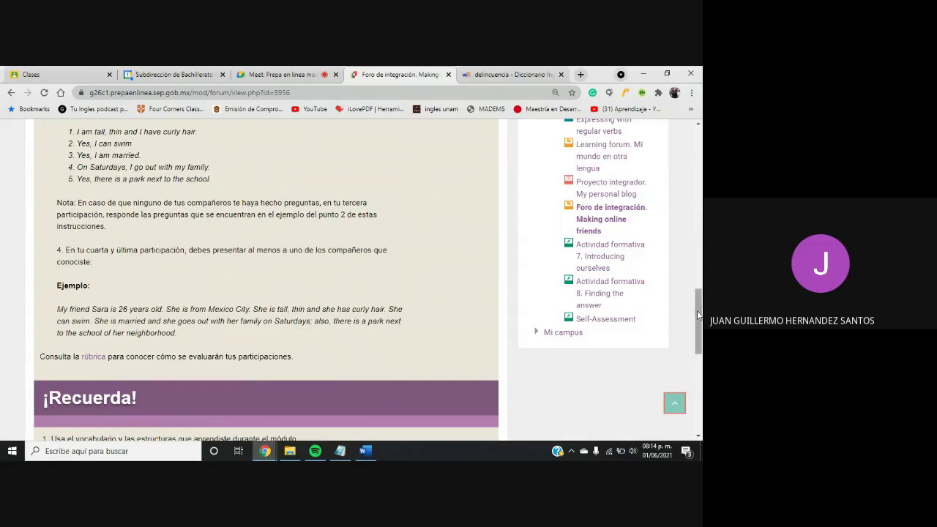
left_click_drag(697, 315, 697, 314)
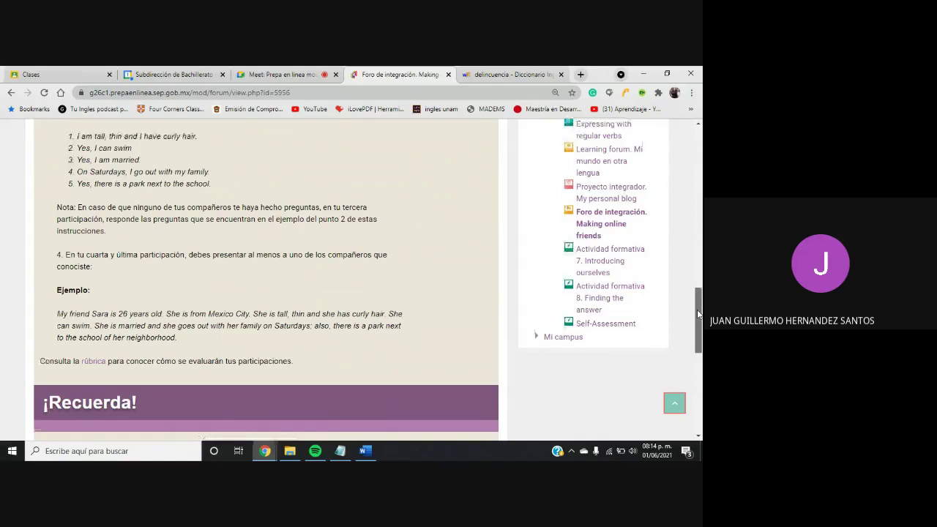
left_click_drag(698, 315, 697, 311)
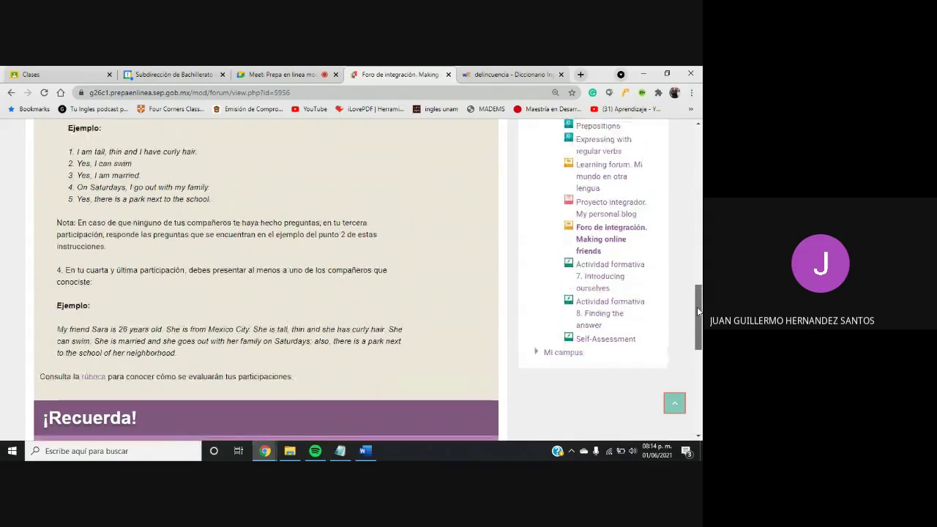
scroll(598, 284, "up", 3)
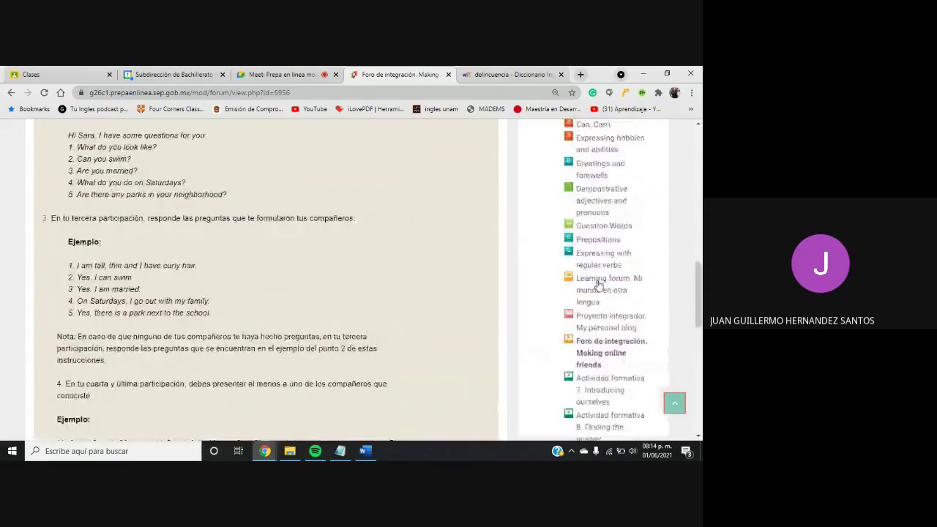
Read the Propósito of Learning forum. Mi mundo en otra lengua, then enter its 11-reply discussion
left_click(599, 284)
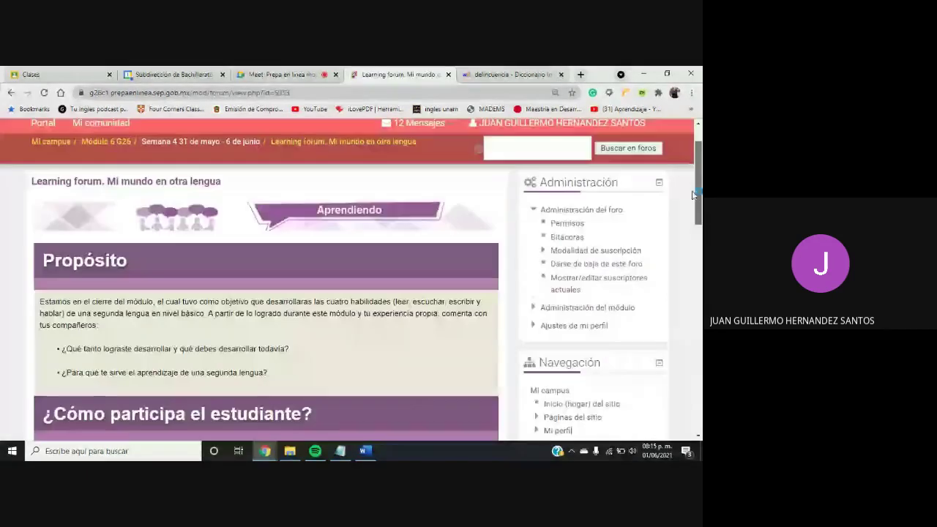
scroll(693, 201, "down", 1)
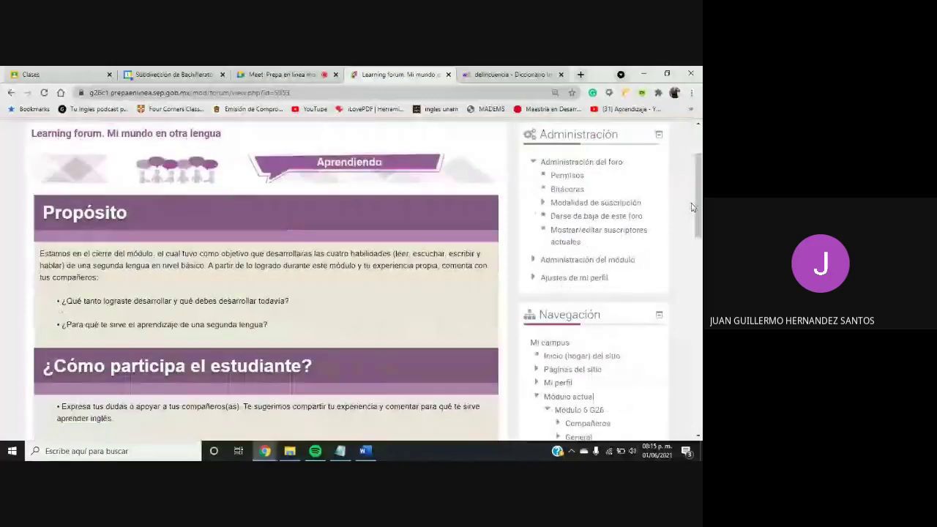
scroll(693, 207, "down", 1)
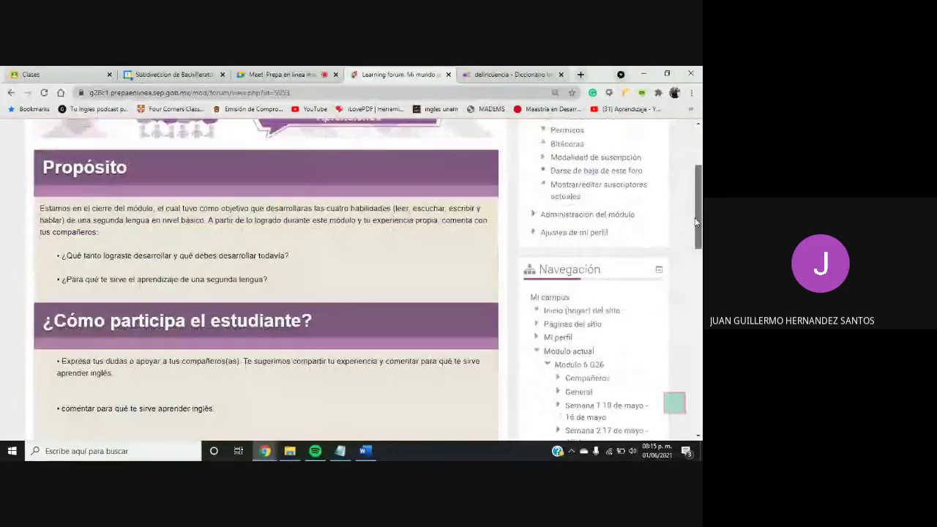
scroll(696, 221, "down", 1)
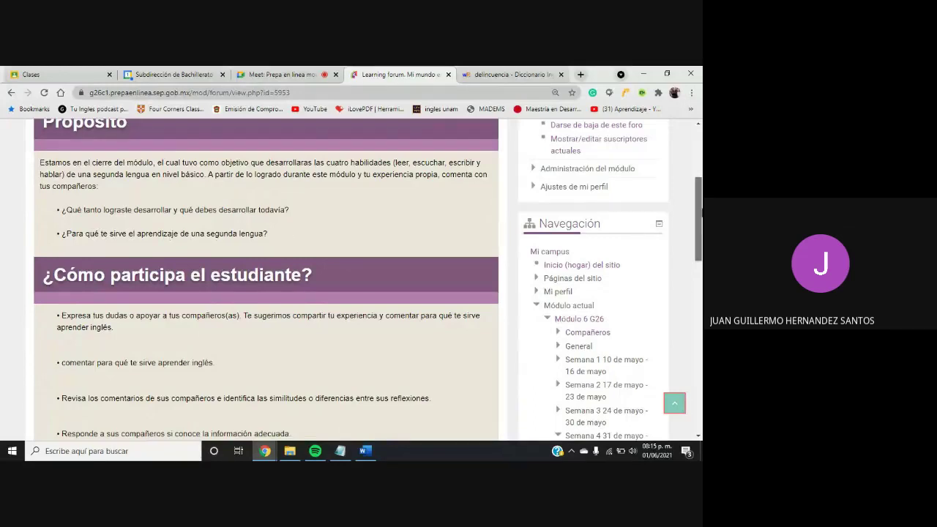
left_click_drag(700, 212, 699, 254)
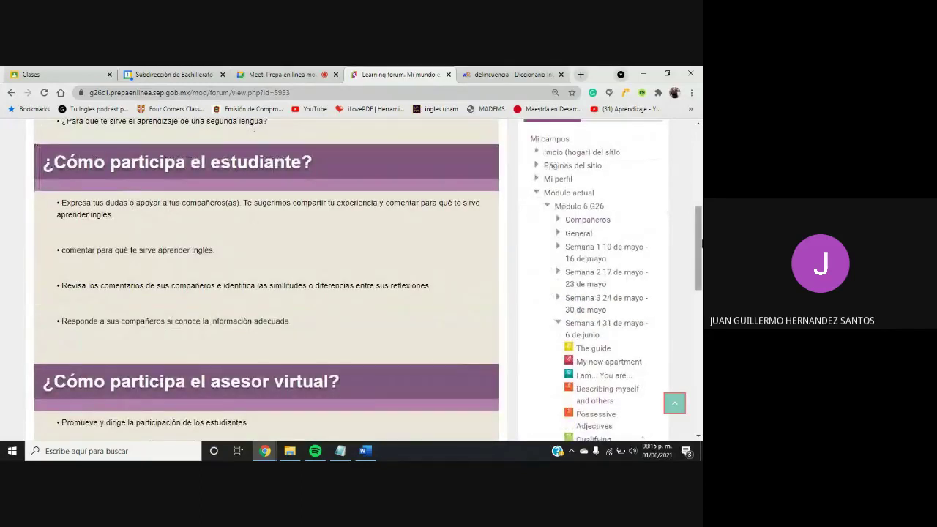
left_click_drag(700, 251, 697, 189)
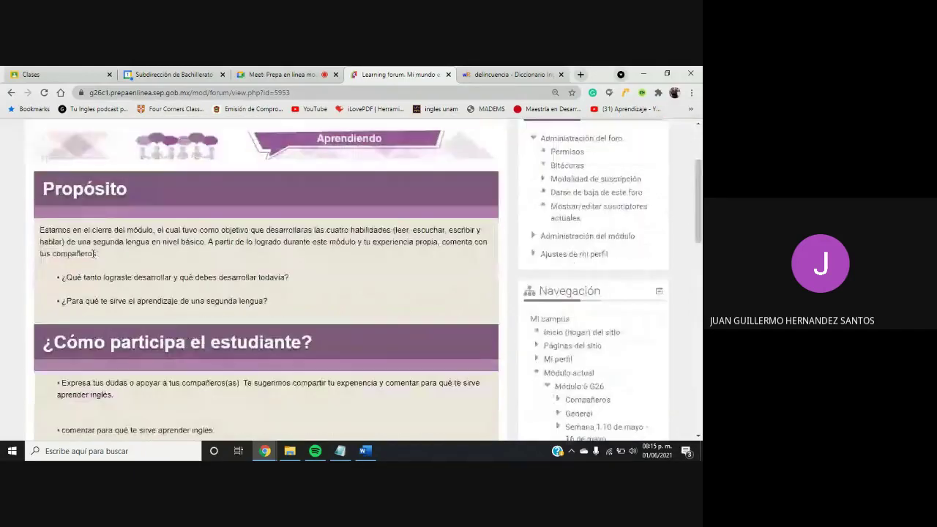
scroll(95, 253, "down", 1)
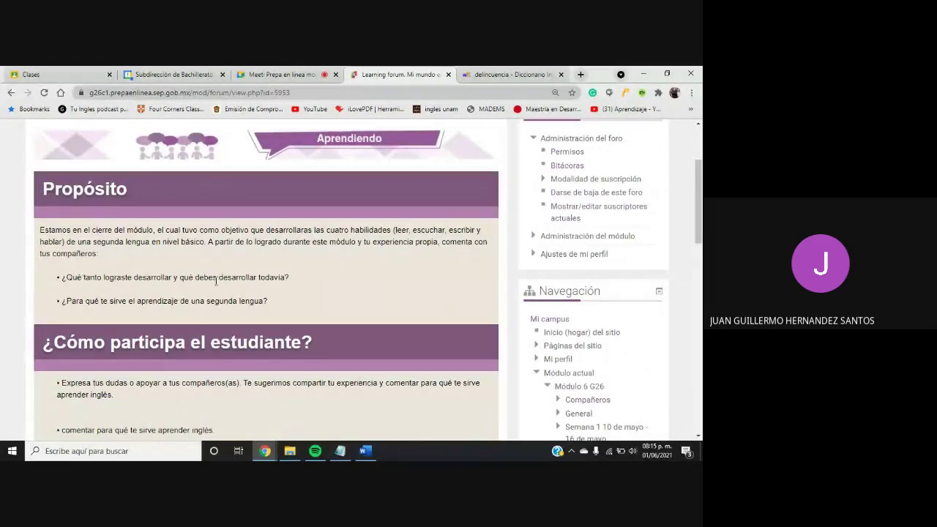
left_click_drag(701, 250, 699, 376)
left_click(337, 291)
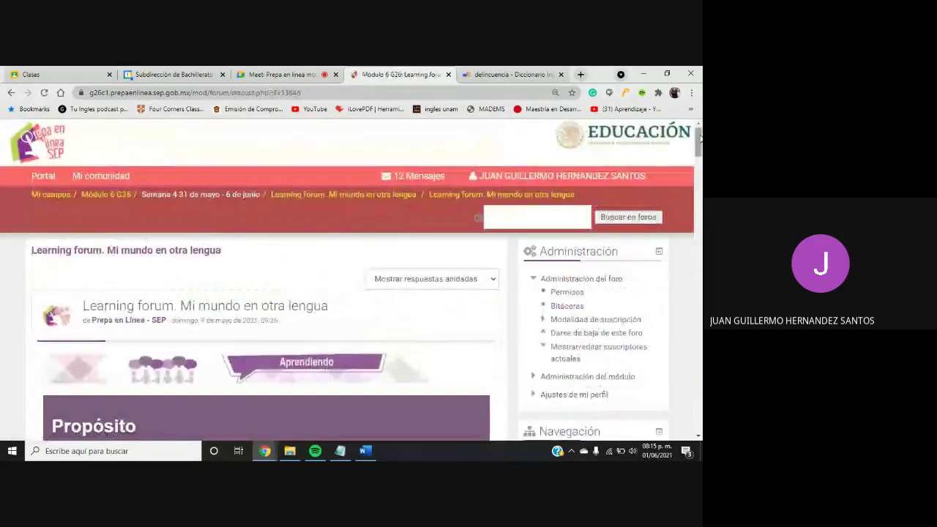
Read the students' replies about learning English, briefly checking the Meet call before returning to the top
left_click_drag(699, 139, 698, 224)
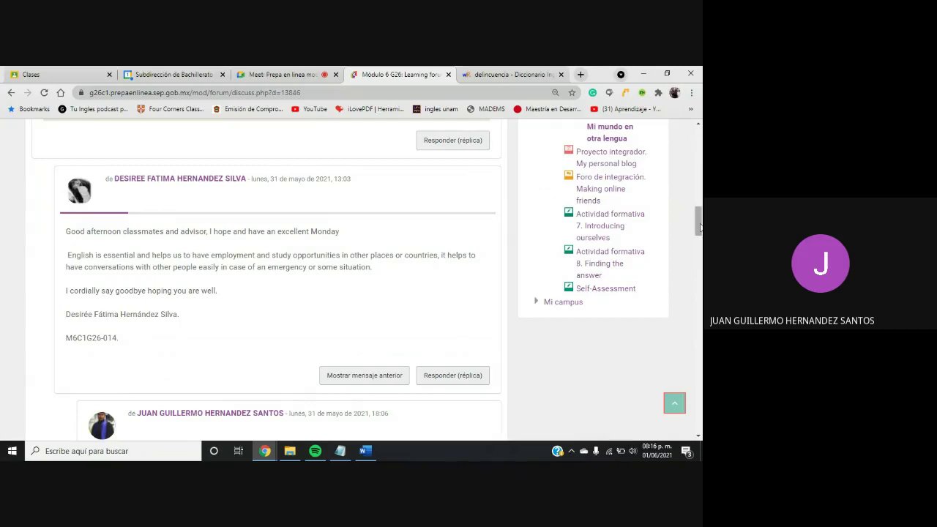
left_click_drag(699, 228, 697, 272)
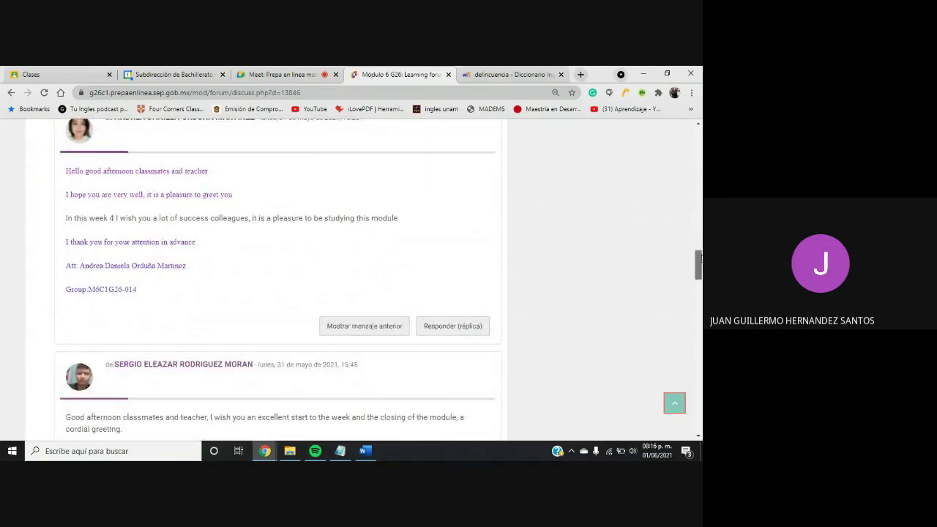
left_click_drag(699, 258, 698, 257)
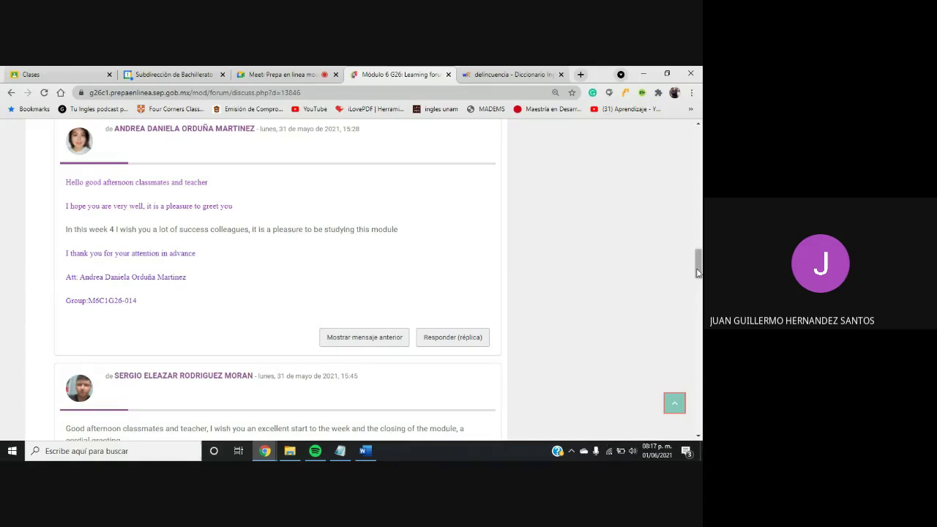
left_click_drag(697, 273, 696, 297)
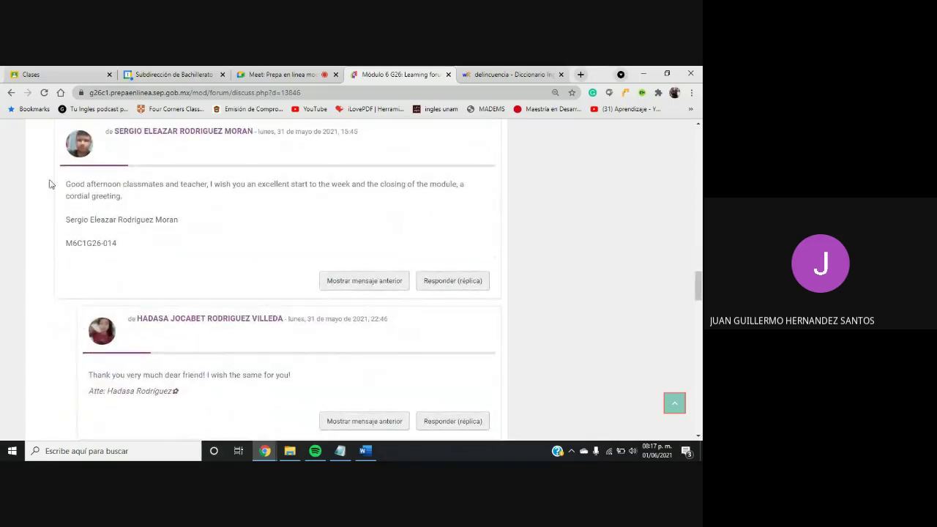
left_click_drag(131, 212, 187, 221)
left_click_drag(702, 306, 679, 167)
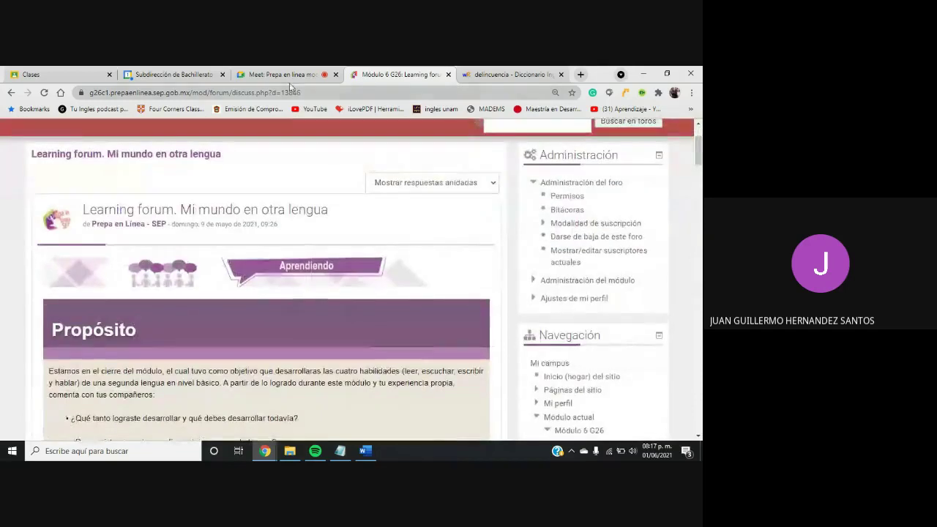
left_click(282, 74)
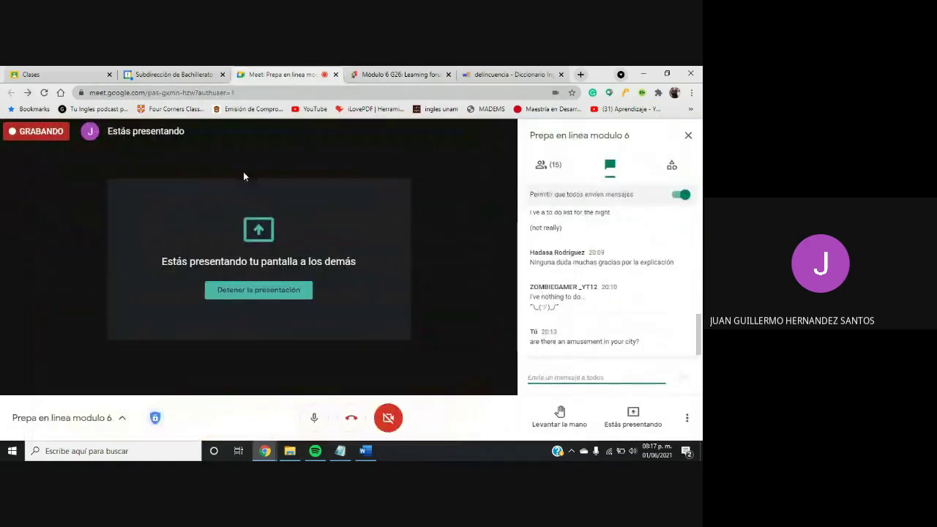
left_click(380, 76)
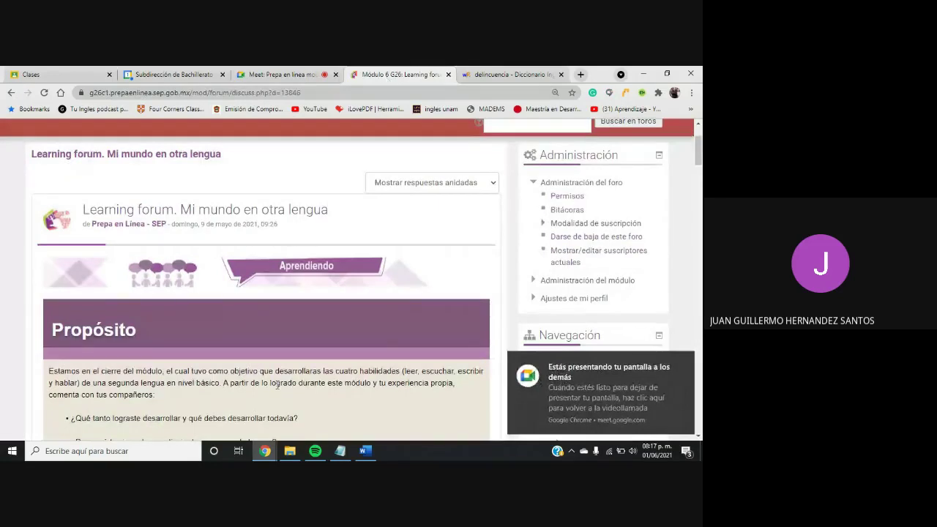
left_click_drag(696, 151, 692, 209)
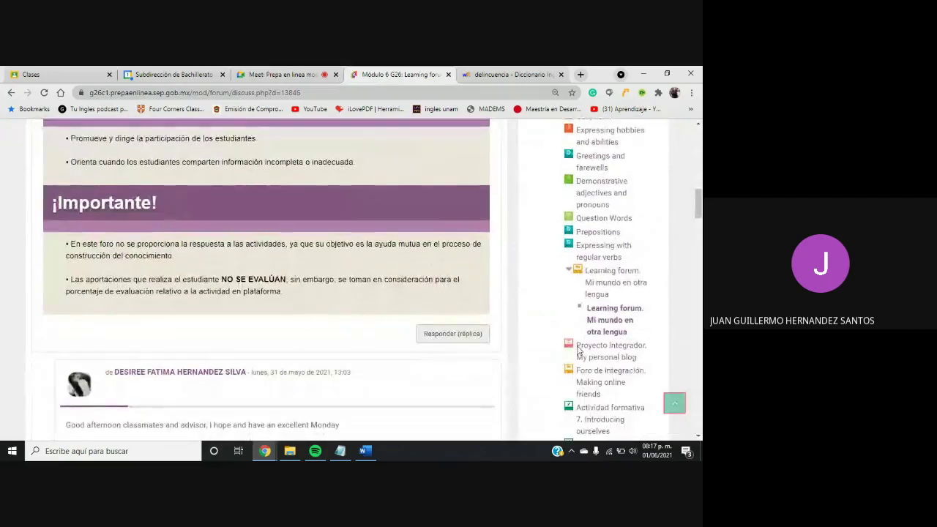
Open Foro de integración. Making online friends and its 35-reply discussion, scrolling to the introductions
left_click(585, 377)
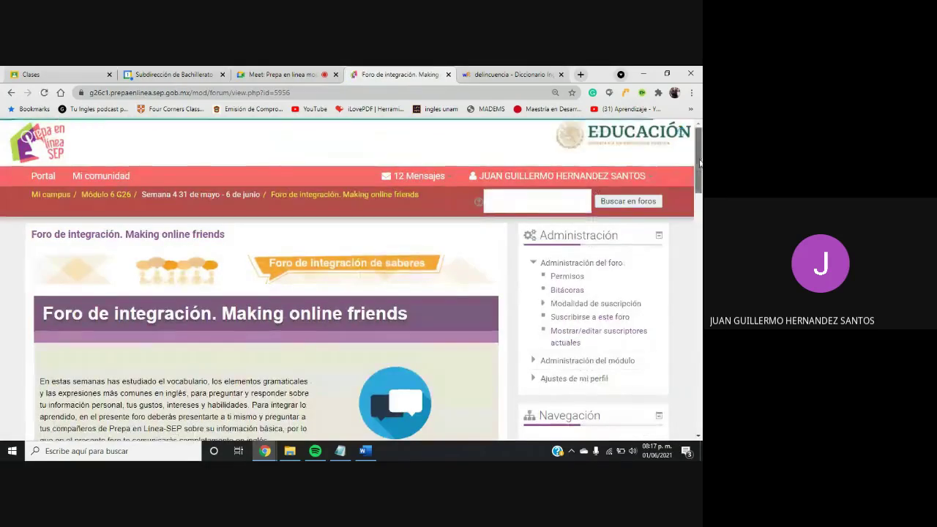
left_click_drag(700, 163, 665, 416)
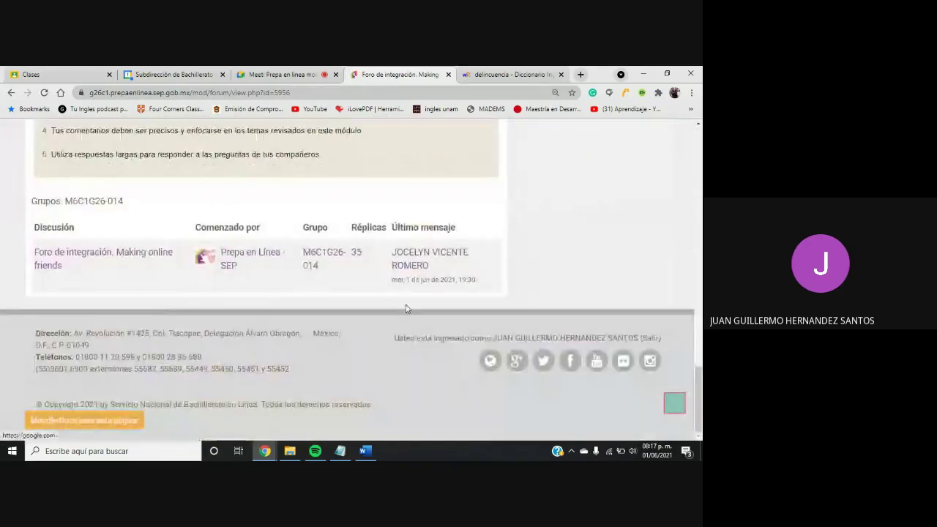
left_click(357, 253)
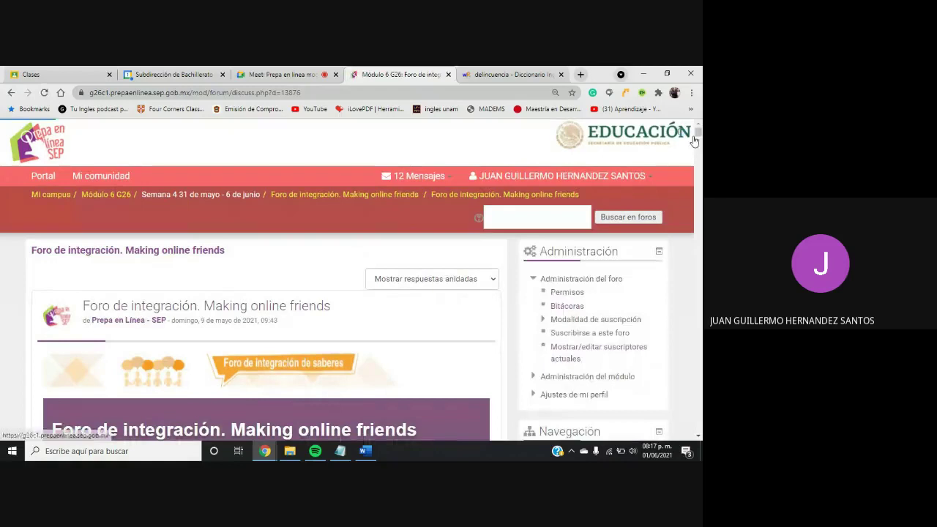
left_click_drag(696, 137, 698, 178)
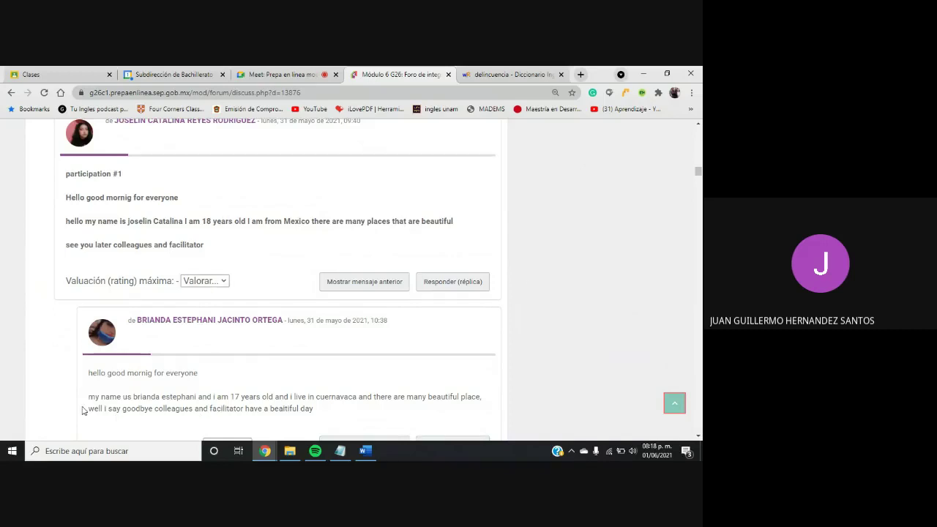
Grade the first student introduction 100 and point out the mistaken word 'us'
left_click(224, 282)
left_click_drag(224, 95, 224, 262)
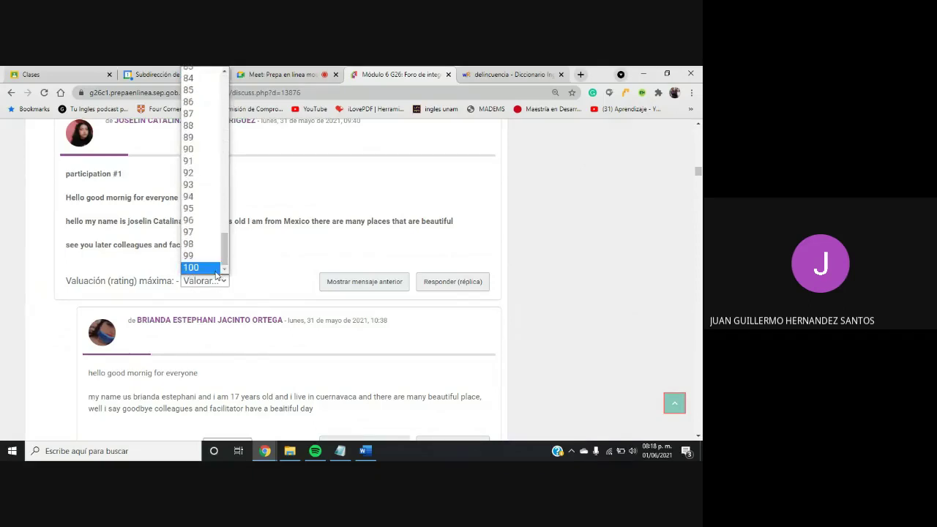
left_click(196, 261)
left_click(227, 280)
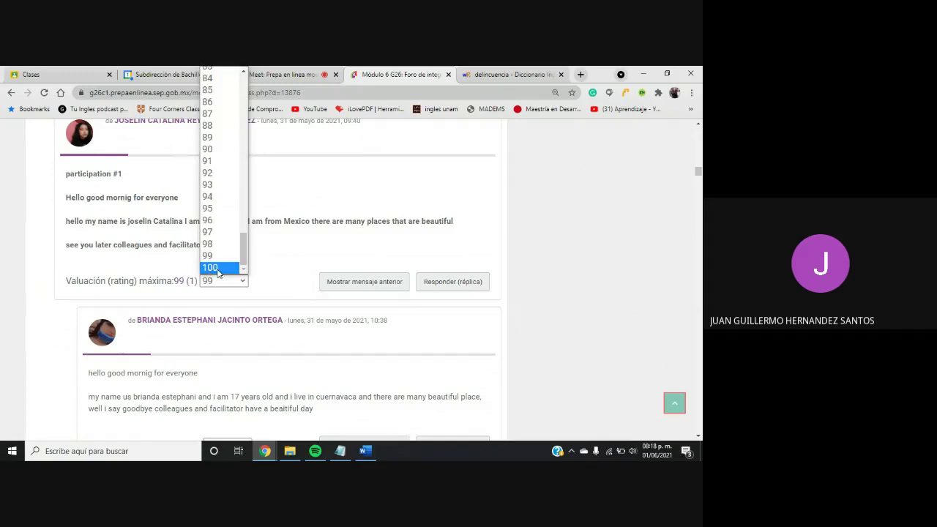
left_click(223, 267)
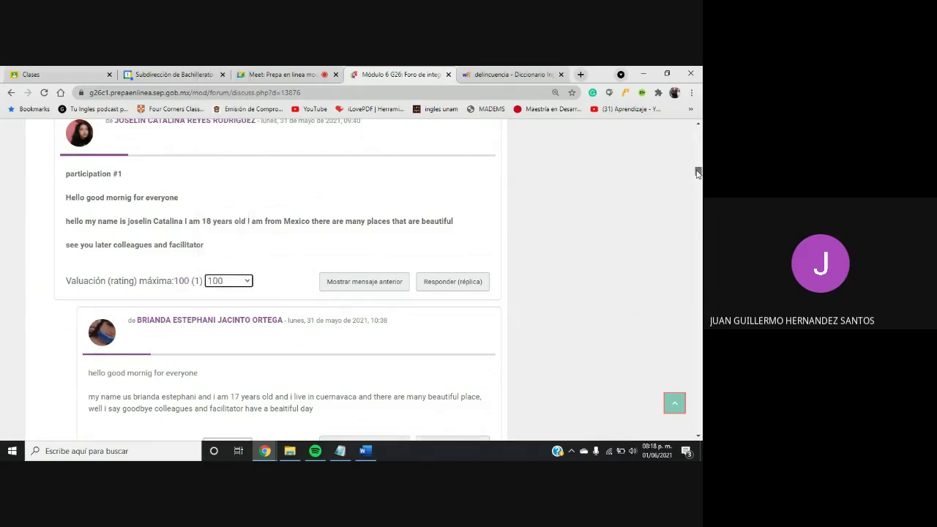
scroll(697, 172, "down", 3)
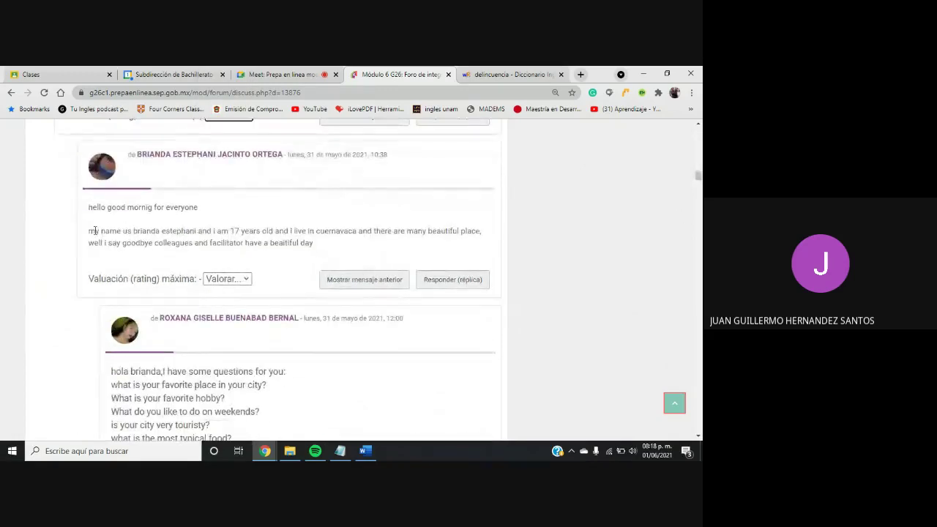
left_click_drag(124, 232, 133, 231)
left_click(214, 230)
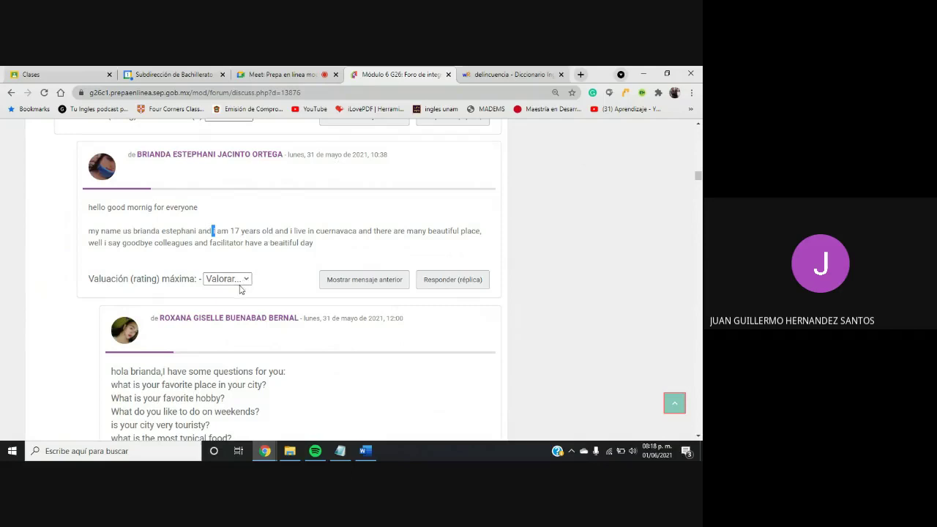
Rate the next student's post 93, then return to the Meet call and chat
left_click(242, 287)
scroll(244, 132, "down", 1)
scroll(242, 138, "down", 15)
left_click(213, 199)
left_click(49, 307)
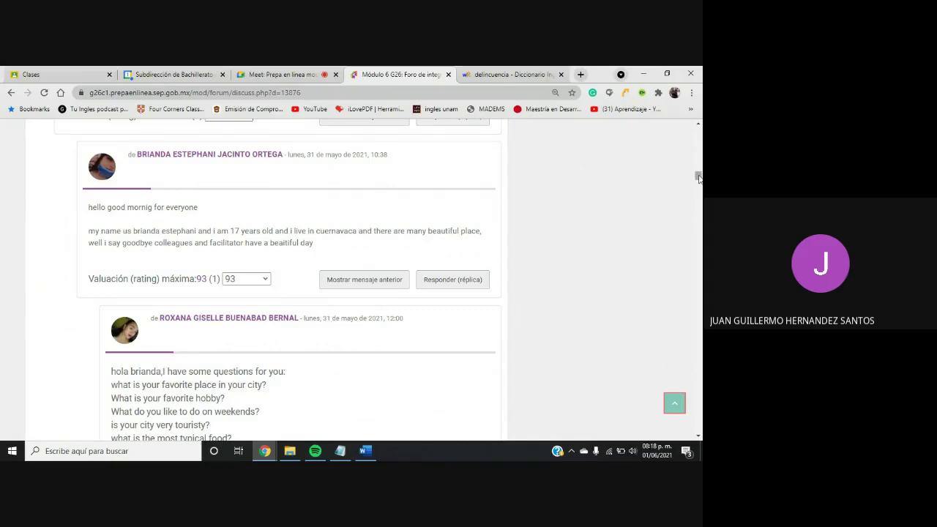
left_click_drag(698, 177, 698, 181)
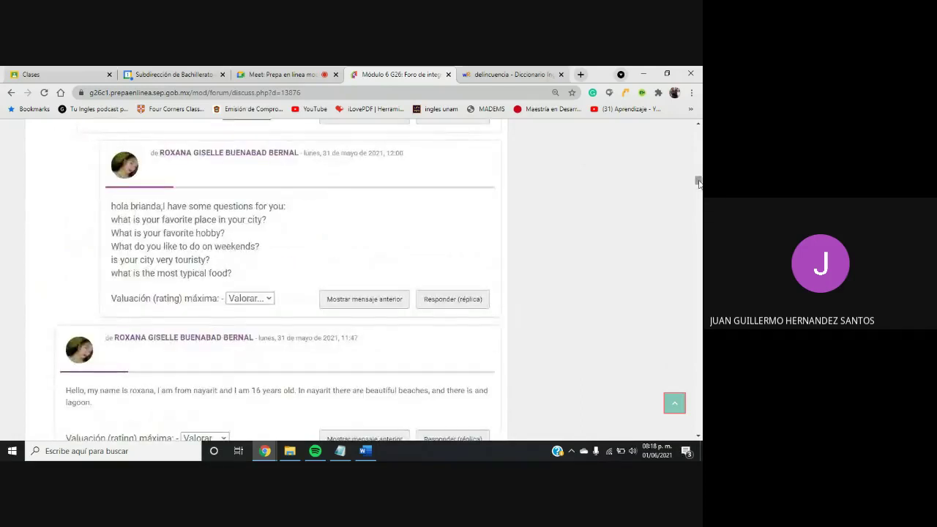
left_click(277, 78)
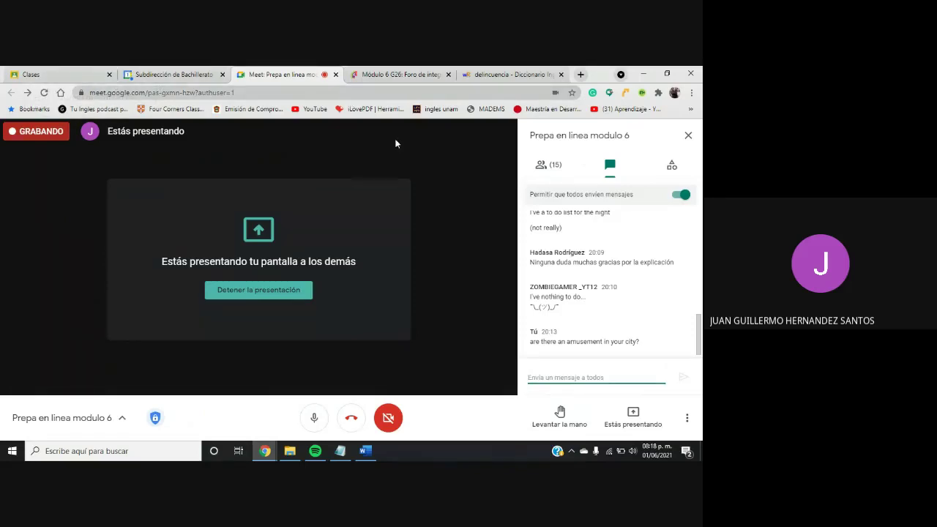
Back in the integration forum, scroll to the next student's Mexico City introduction
left_click(396, 75)
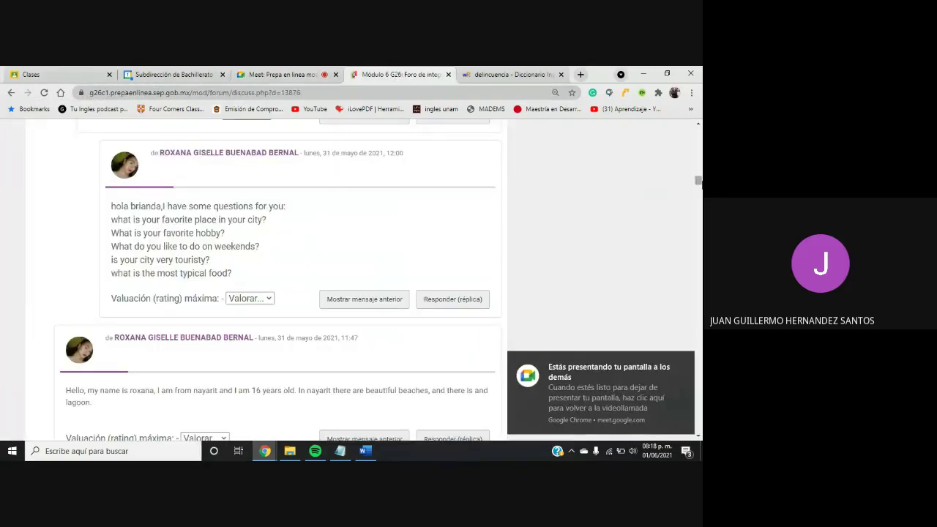
left_click_drag(697, 183, 699, 189)
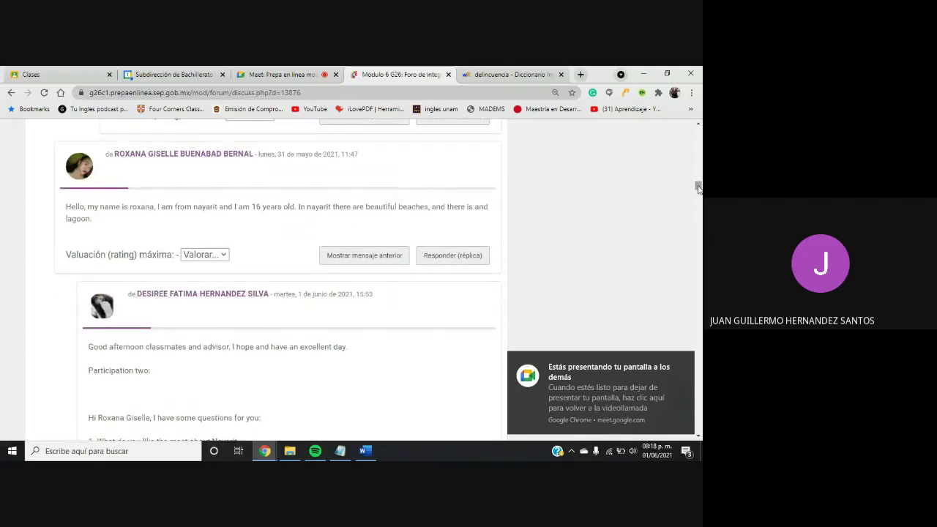
left_click_drag(699, 188, 698, 189)
left_click_drag(160, 206, 154, 207)
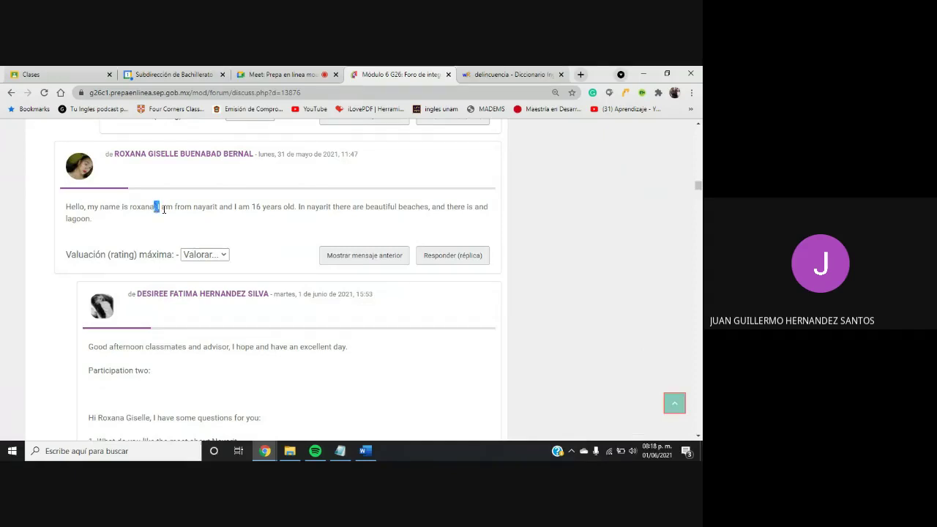
left_click(189, 220)
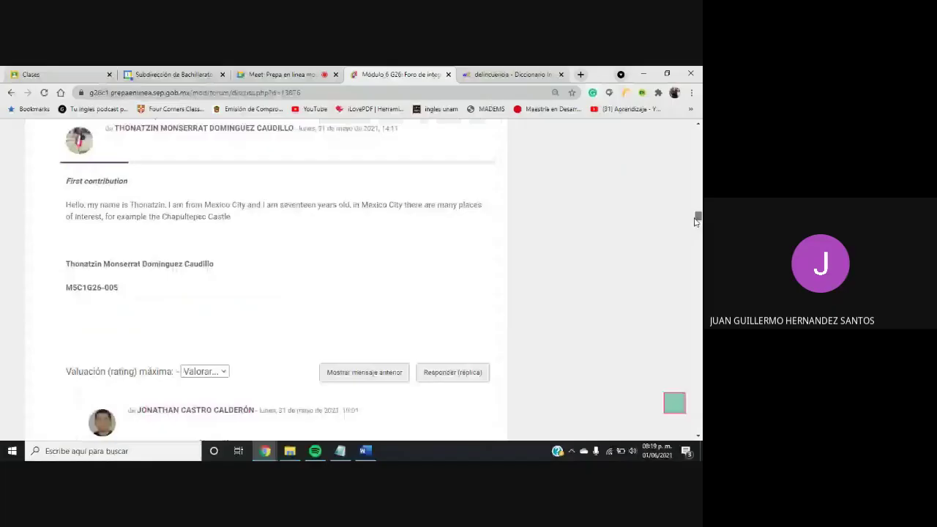
Scroll through further forum posts down to Participation #1, then check the Meet chat
left_click_drag(696, 221, 693, 244)
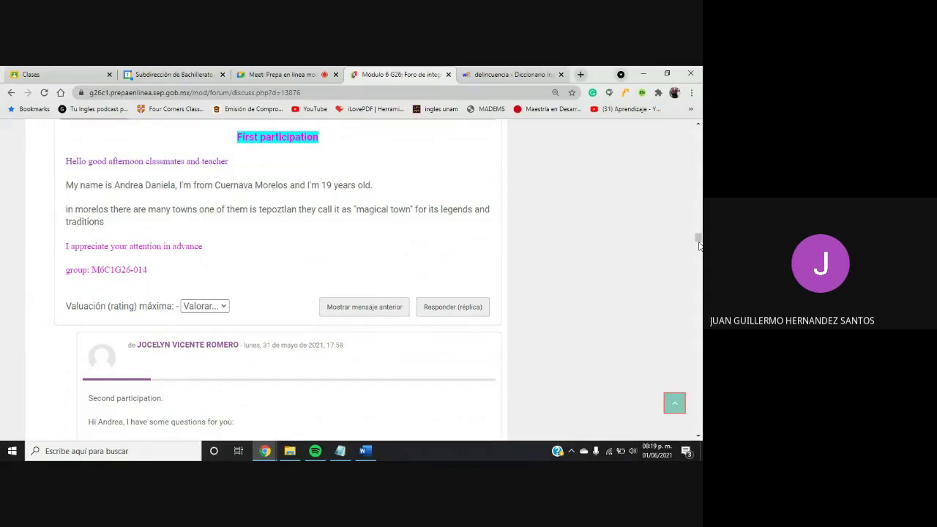
left_click_drag(697, 245, 698, 254)
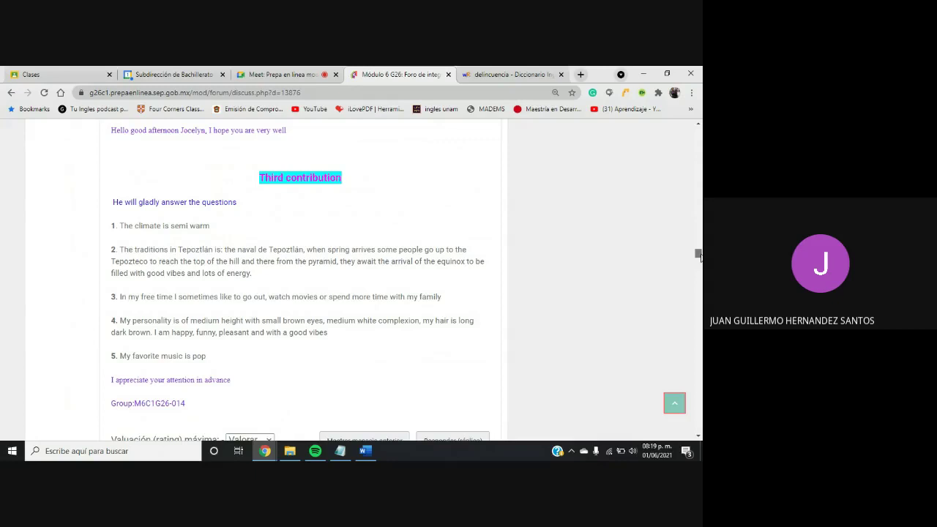
left_click_drag(697, 254, 697, 255)
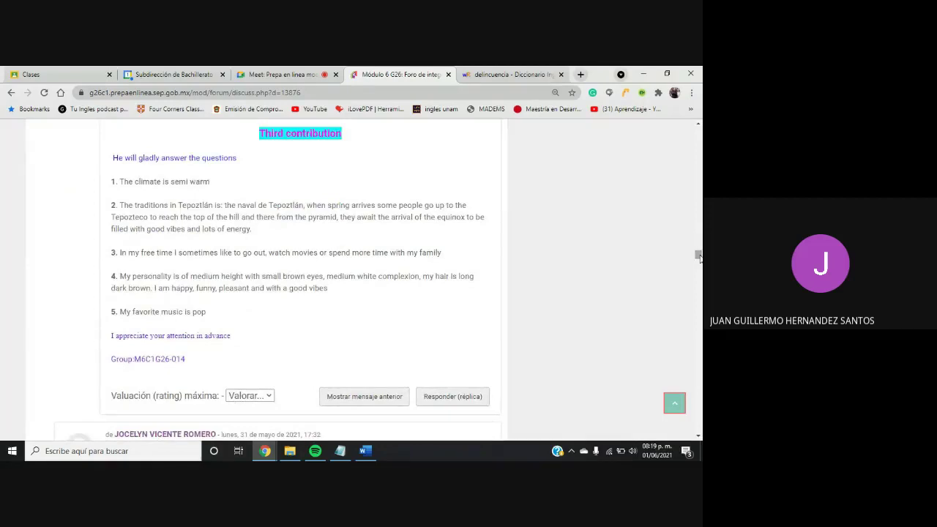
left_click_drag(697, 255, 698, 265)
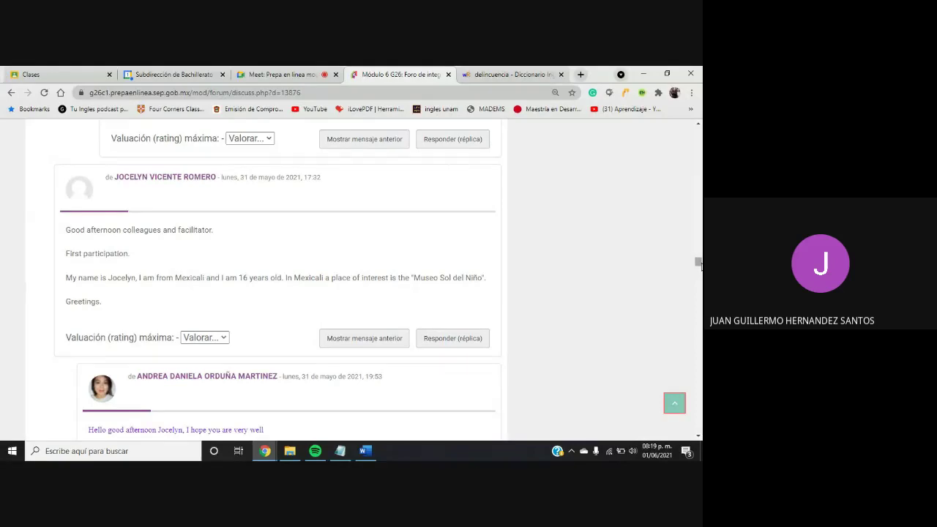
left_click_drag(699, 265, 698, 292)
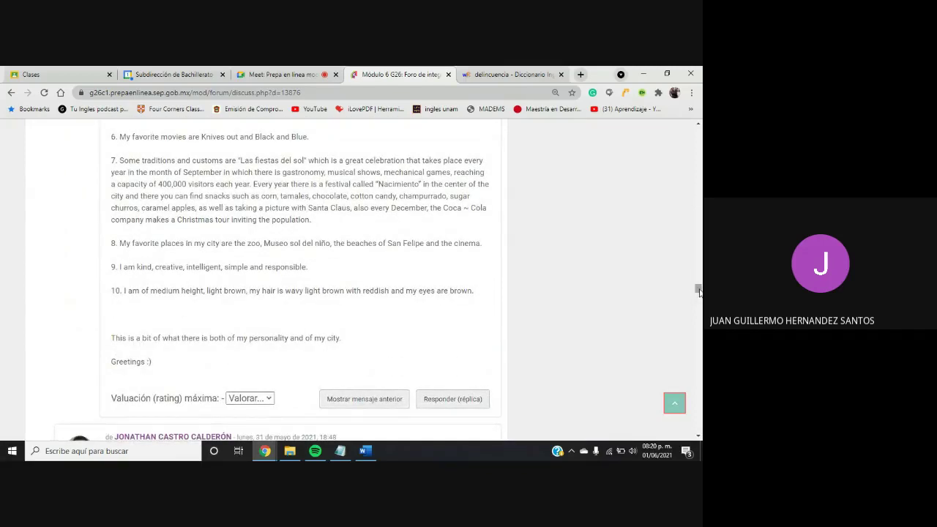
left_click_drag(697, 290, 686, 386)
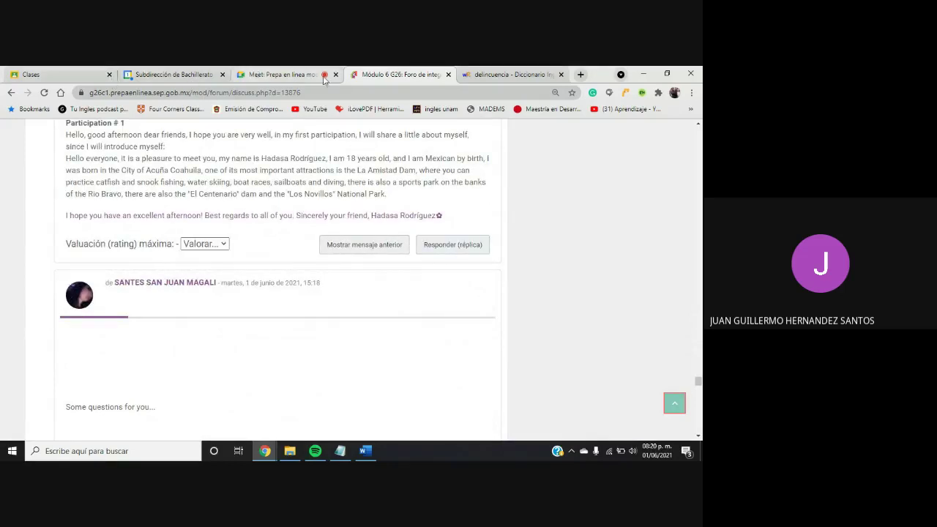
left_click(290, 76)
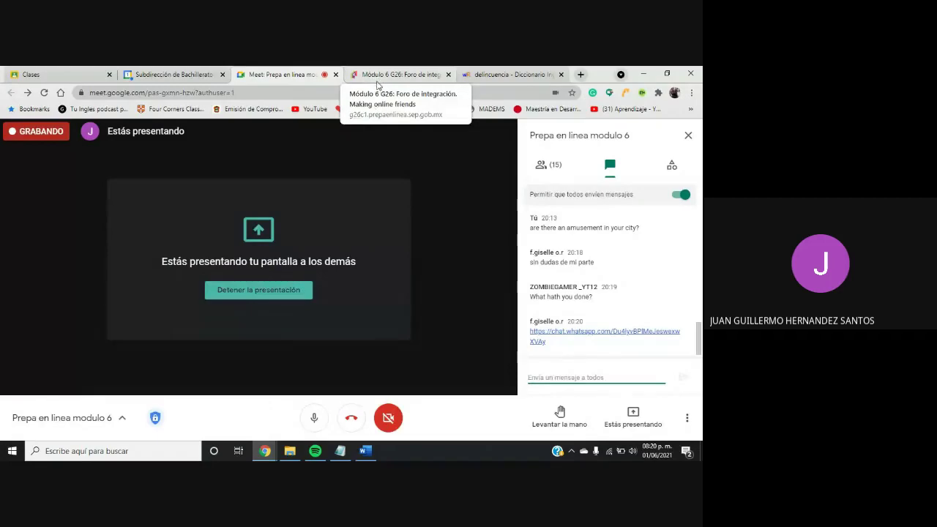
Dismiss the screen-sharing notification, close the Meet chat panel, and return to the forum's Propósito instructions
left_click(378, 86)
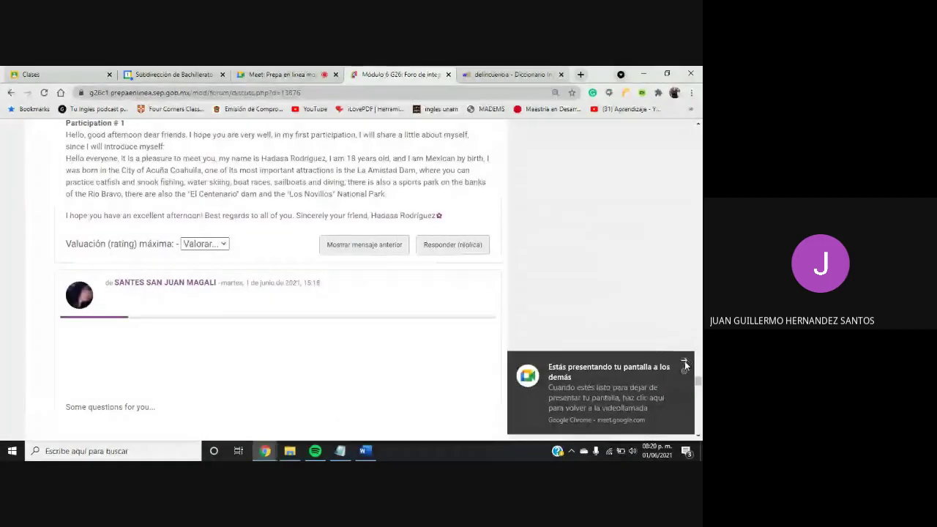
left_click(684, 352)
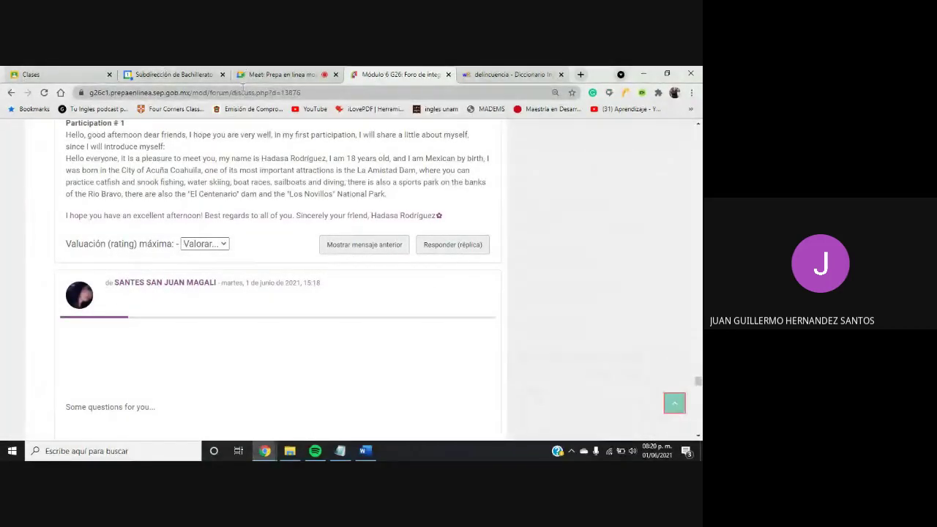
left_click(263, 79)
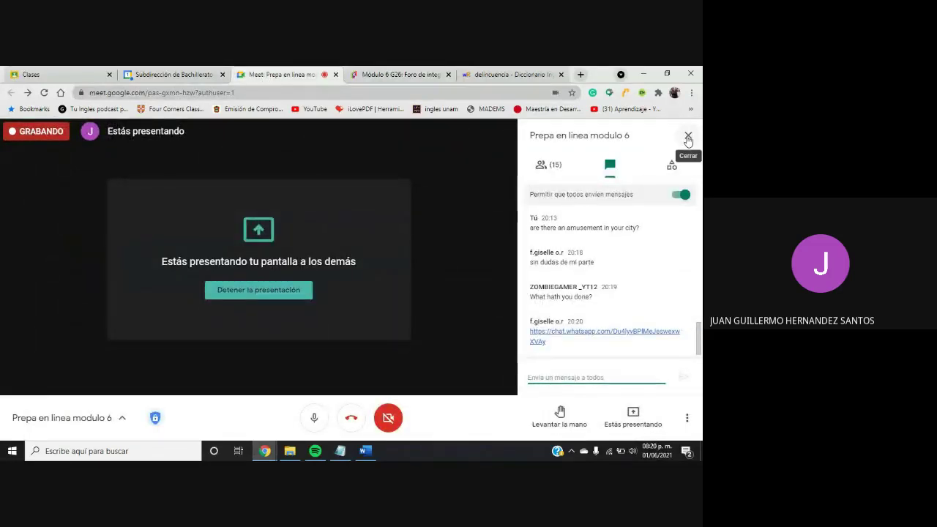
left_click(688, 138)
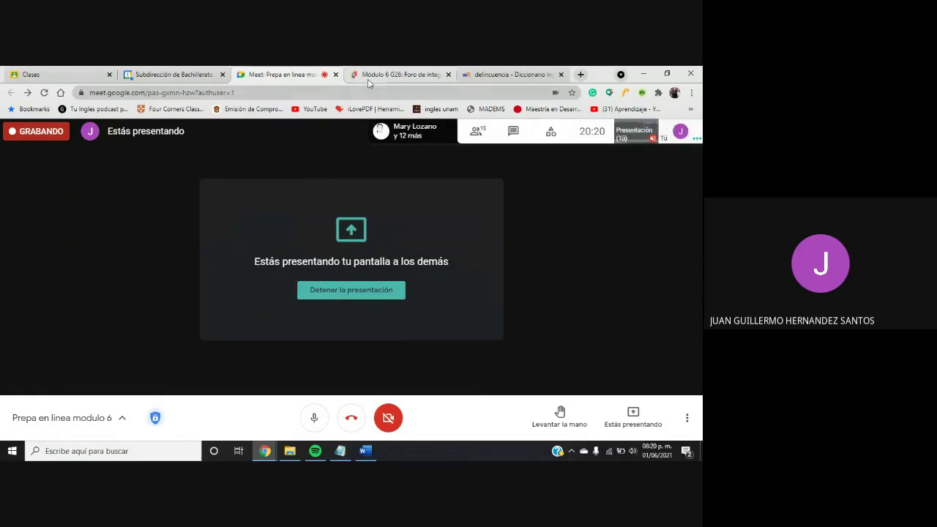
left_click(388, 75)
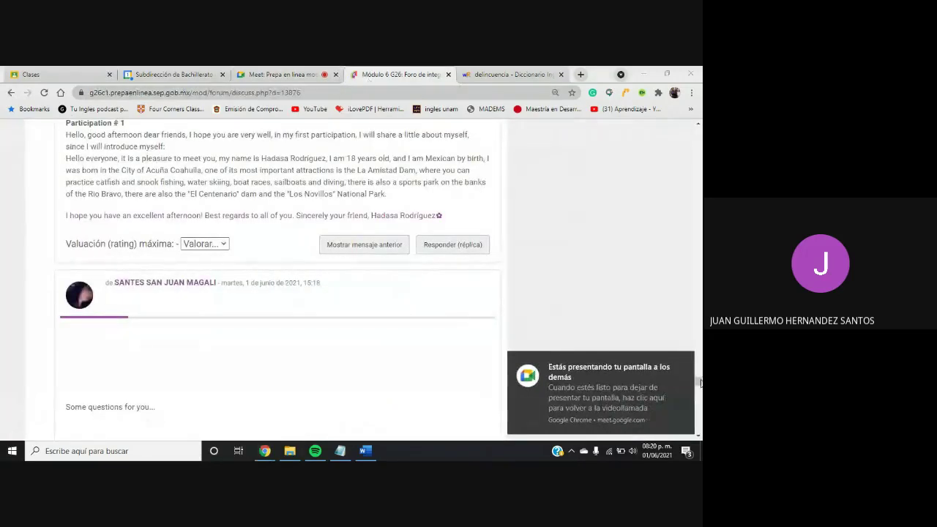
left_click(697, 124)
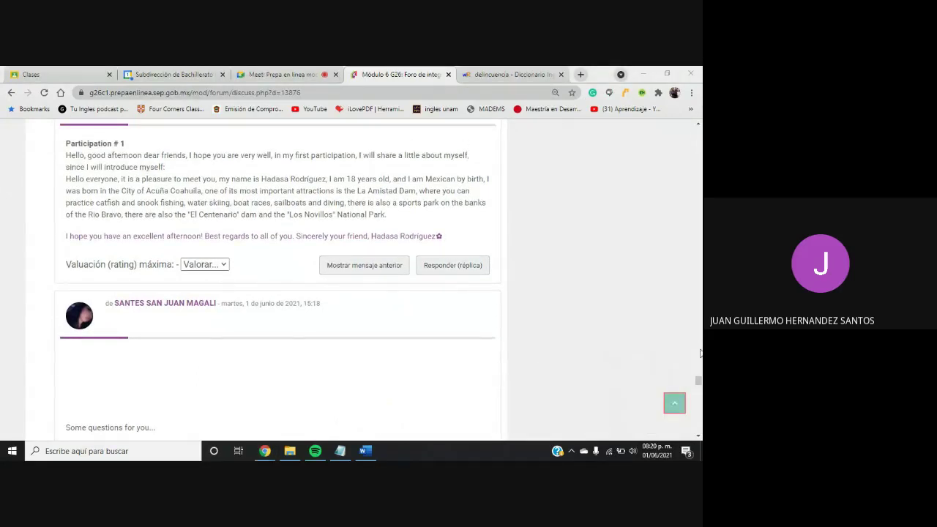
left_click_drag(698, 353, 699, 145)
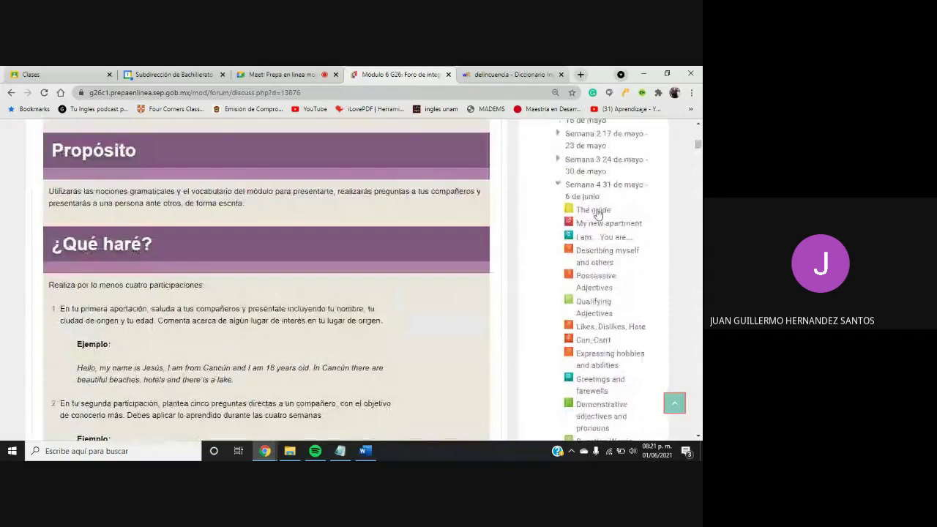
Open the Semana 4 guide, then the My new apartment video lesson
left_click(595, 211)
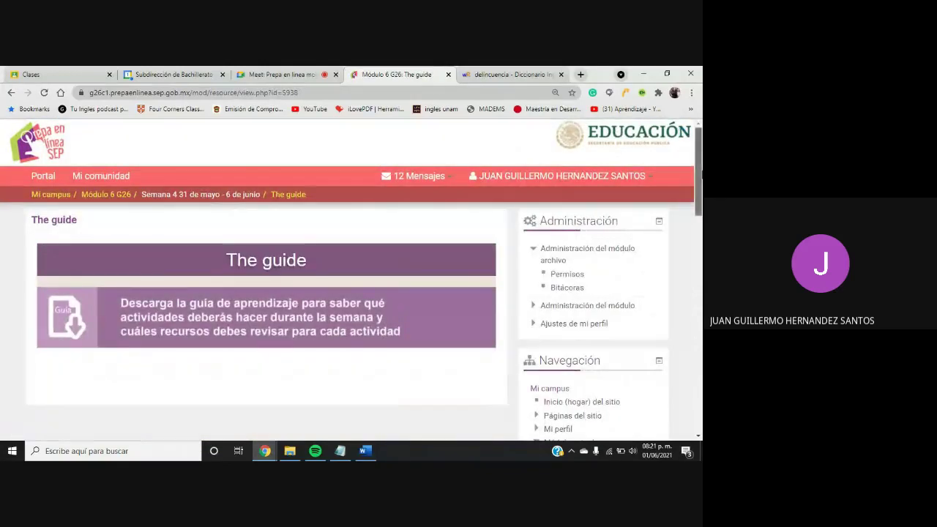
left_click_drag(700, 174, 692, 226)
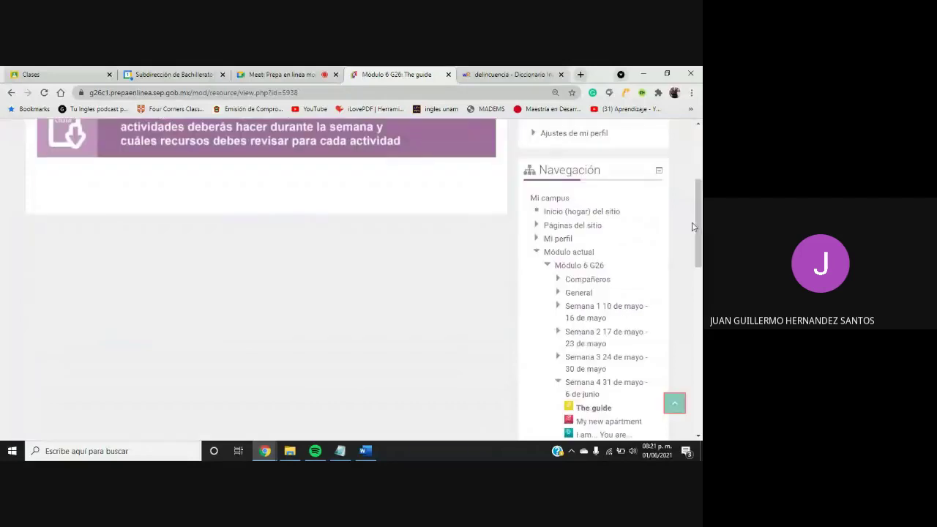
left_click(593, 423)
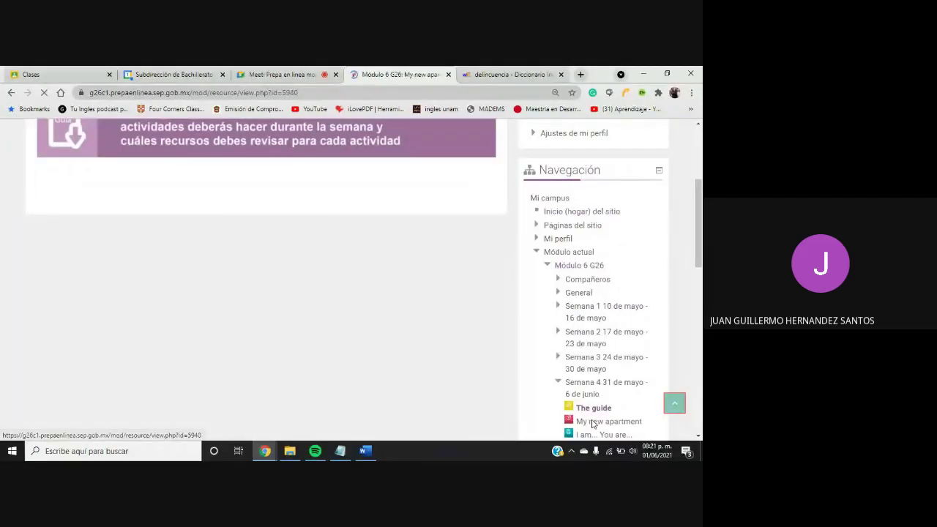
left_click_drag(699, 210, 683, 279)
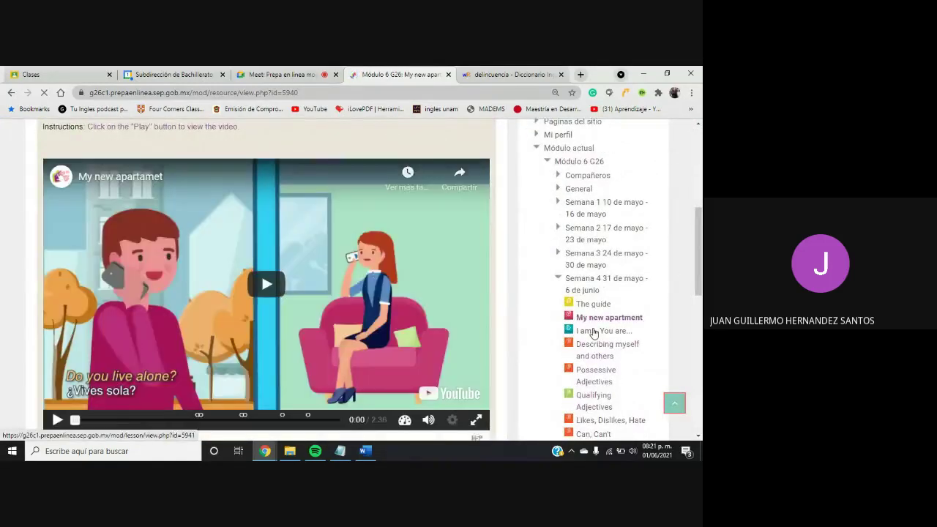
Open the I am... You are... lesson and start working through its pages
left_click(594, 332)
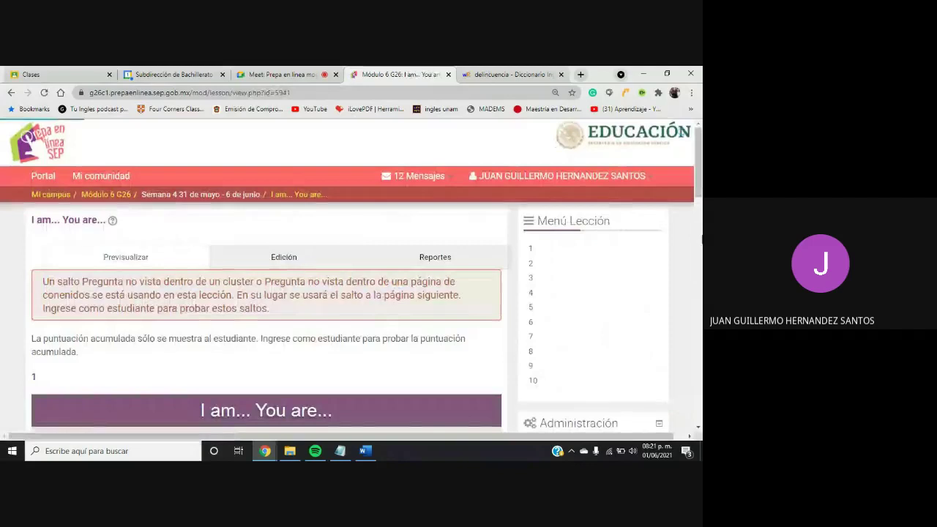
scroll(692, 201, "down", 3)
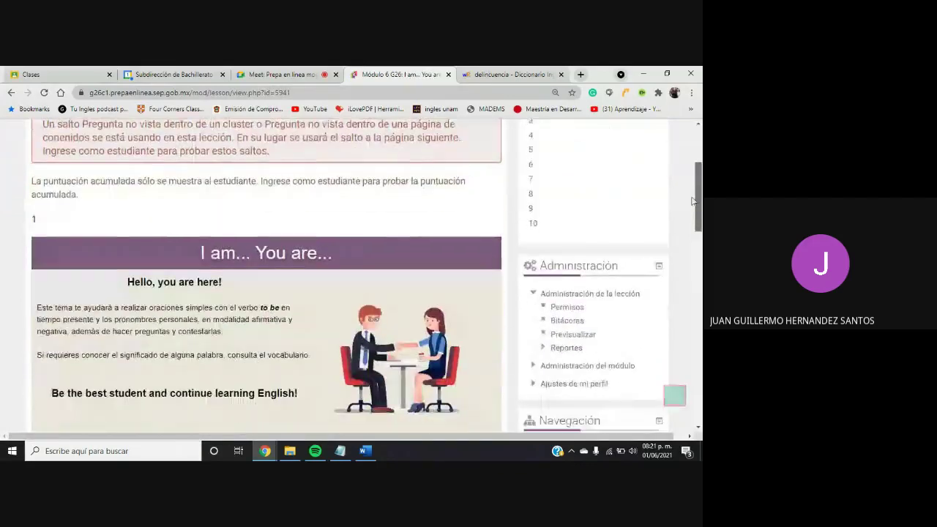
scroll(692, 199, "up", 1)
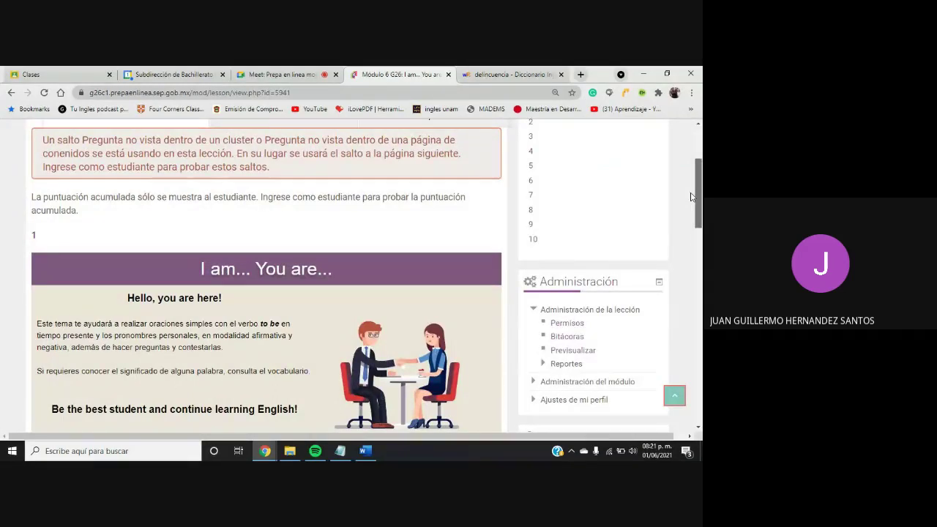
scroll(692, 196, "down", 2)
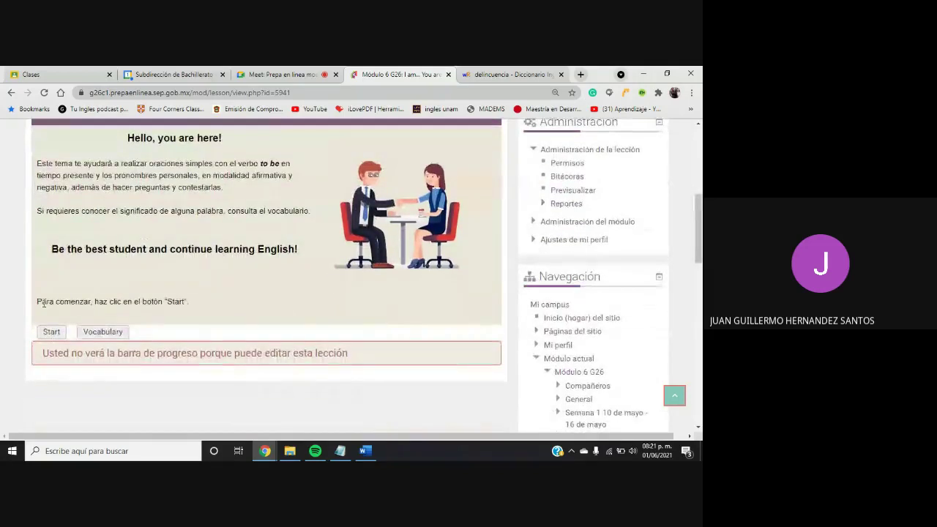
left_click(50, 334)
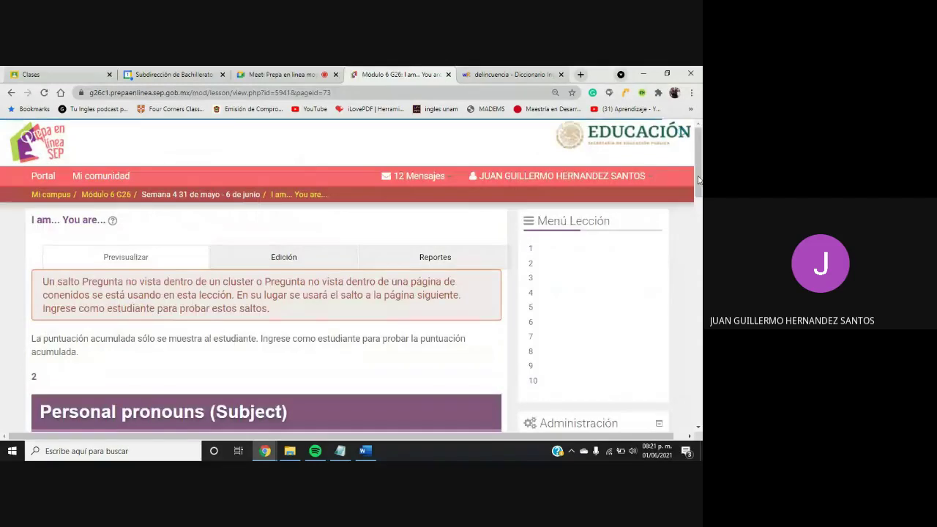
Play the pronunciation for I in the subject pronouns table, then open Describing myself and others
left_click_drag(698, 175, 677, 253)
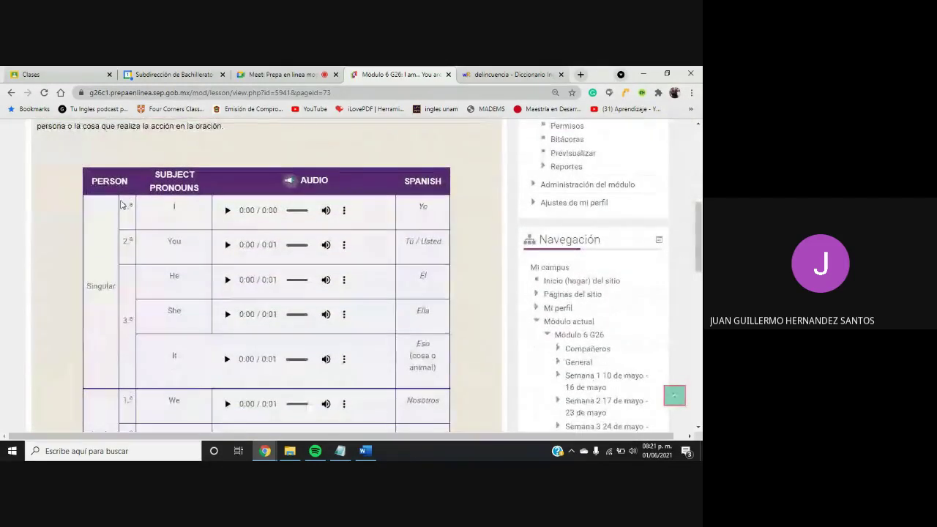
left_click(227, 211)
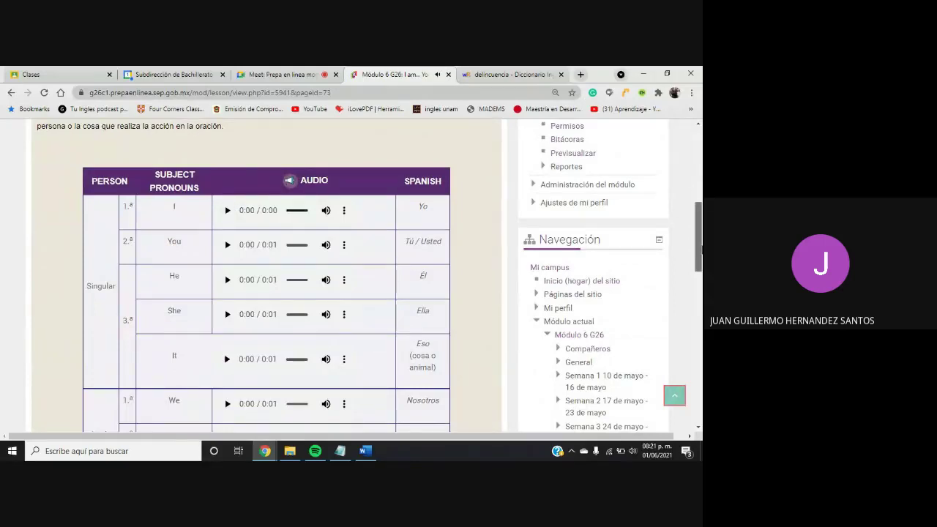
left_click_drag(699, 251, 679, 303)
left_click(606, 267)
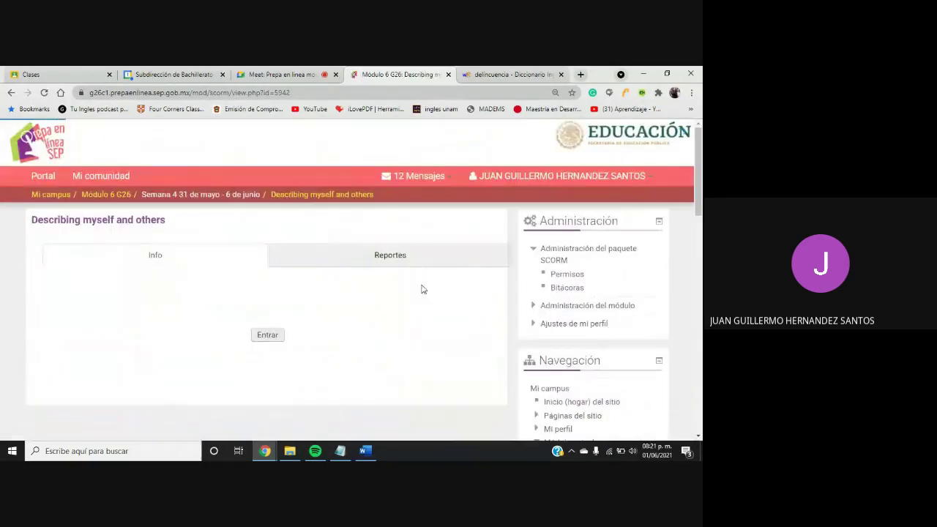
Launch the Describing myself and others activity and show its David and Elena introduction with audio
left_click(272, 336)
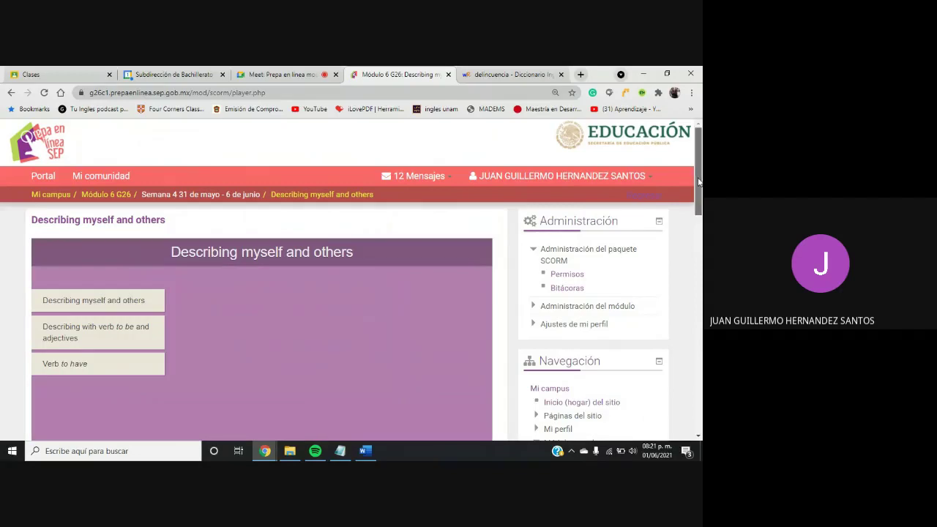
left_click_drag(699, 181, 701, 213)
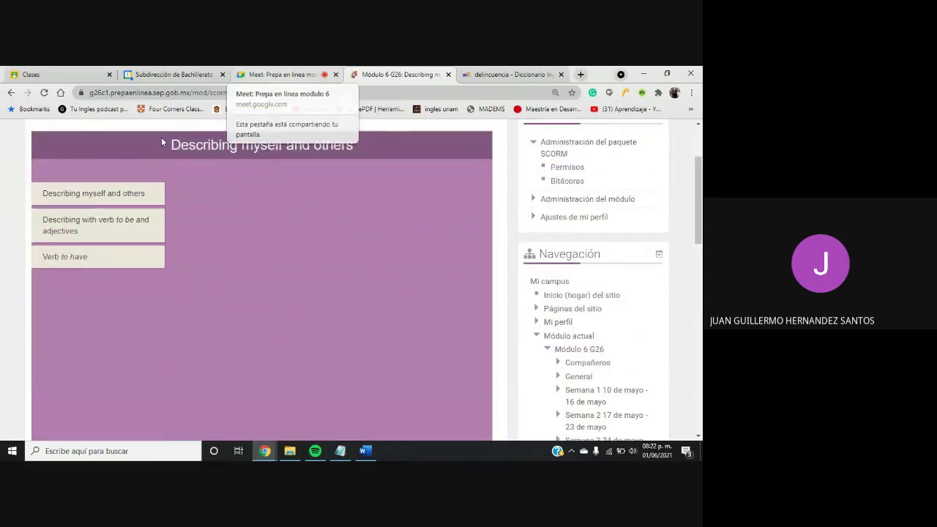
left_click(96, 204)
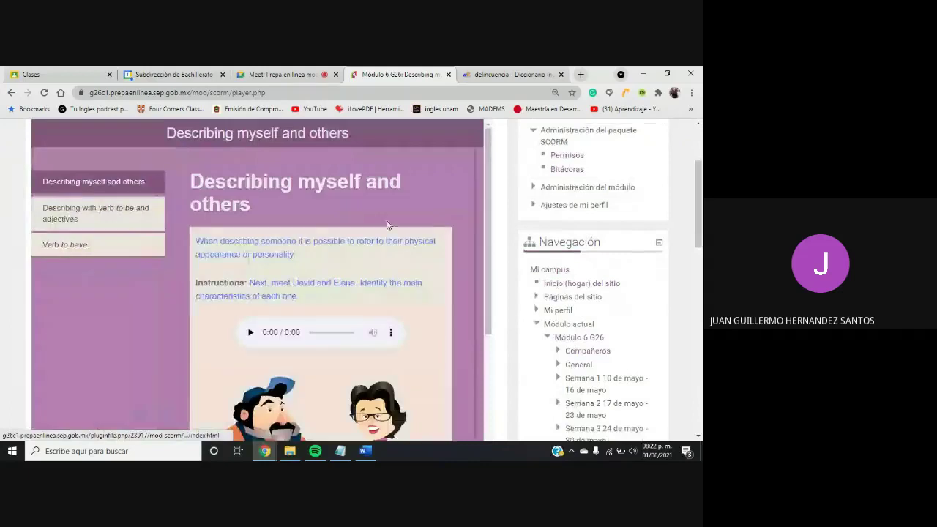
left_click_drag(483, 262, 472, 384)
scroll(473, 384, "up", 3)
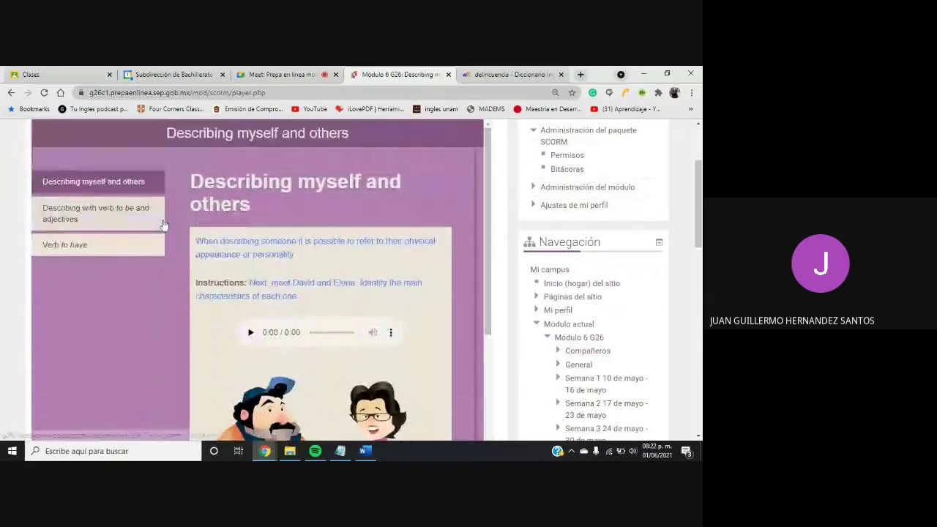
Open the Verb to have section and read through its example sentences
left_click(87, 249)
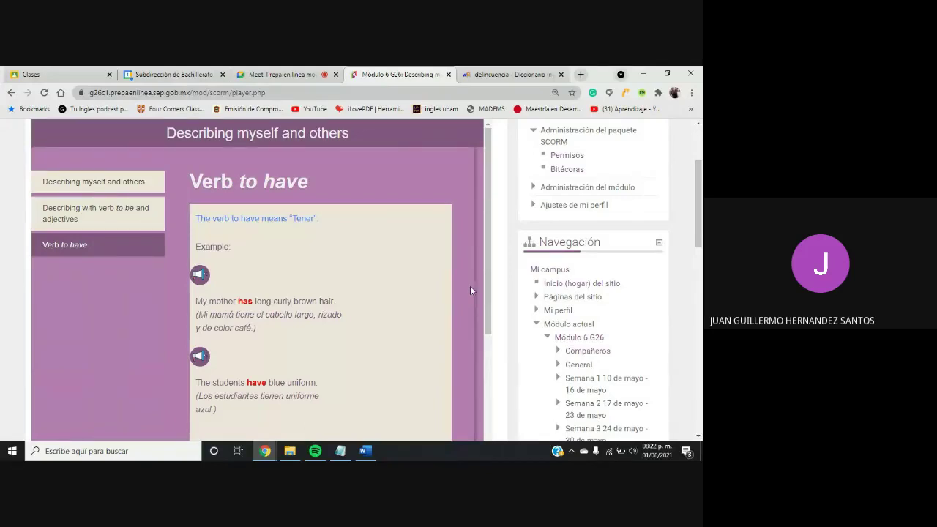
scroll(490, 294, "down", 1)
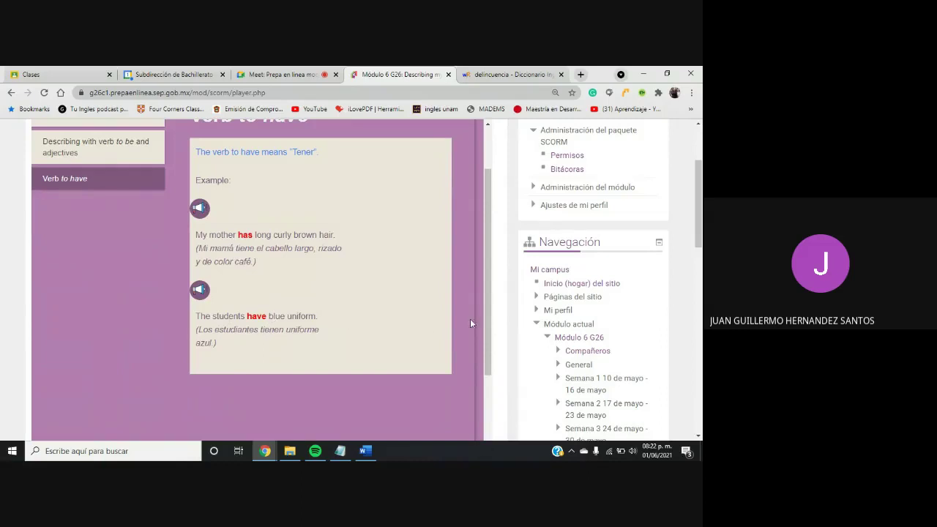
left_click_drag(490, 322, 471, 392)
scroll(439, 329, "up", 3)
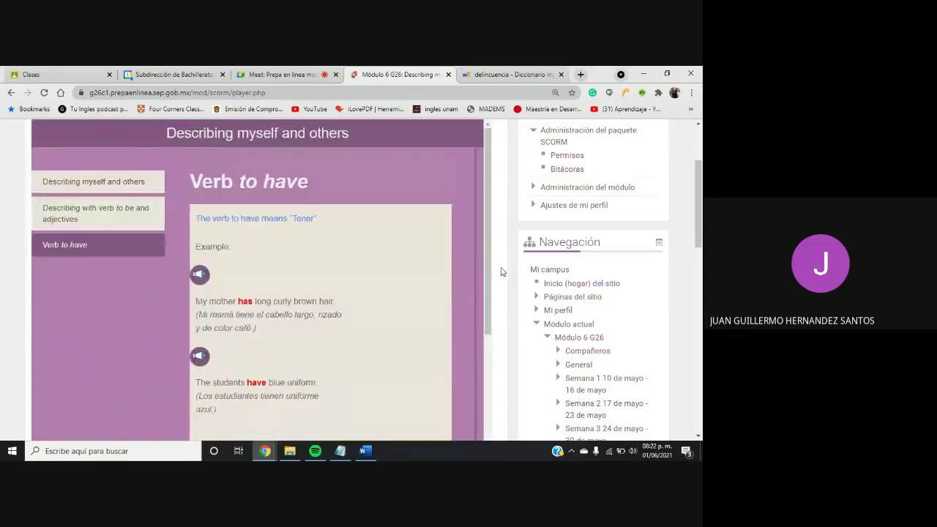
Review the To be / Adjectives / Description types table in the verb to be and adjectives section
left_click(101, 215)
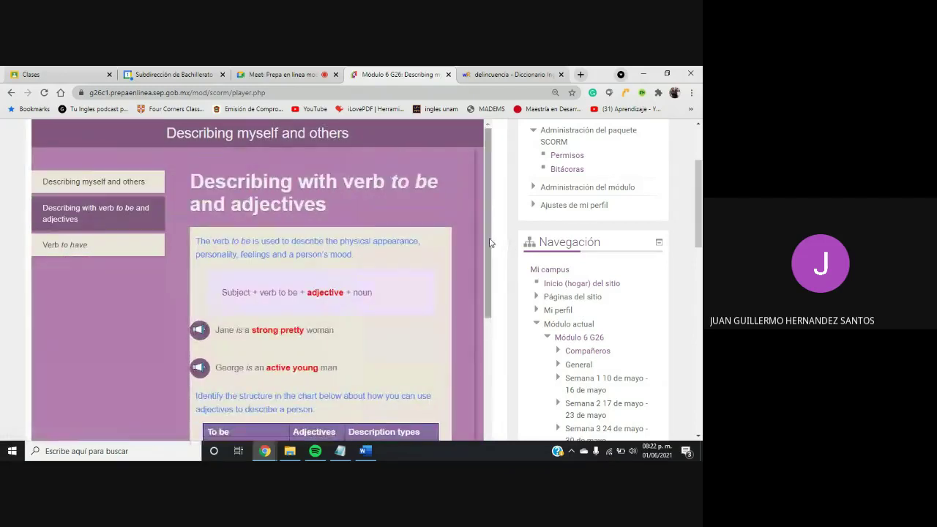
left_click_drag(489, 243, 456, 368)
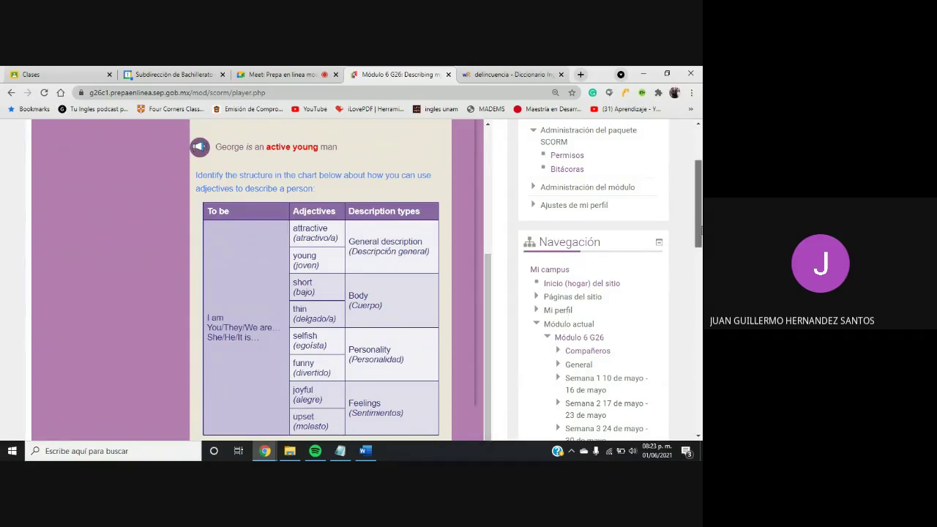
left_click_drag(701, 232, 698, 242)
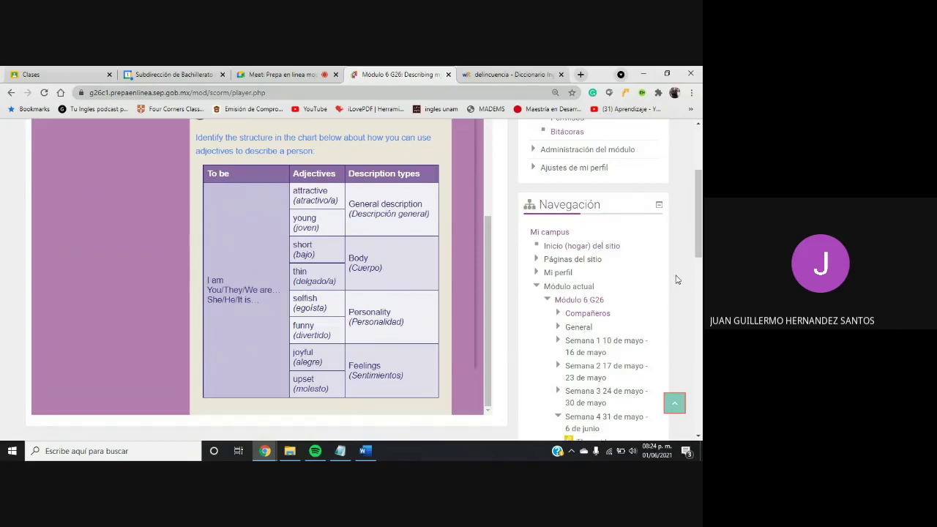
left_click_drag(700, 253, 700, 265)
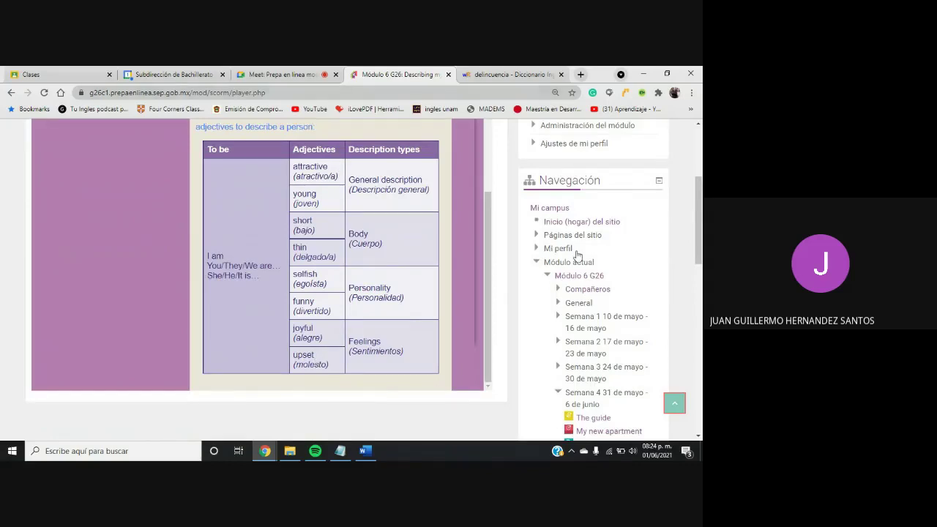
scroll(578, 256, "down", 3)
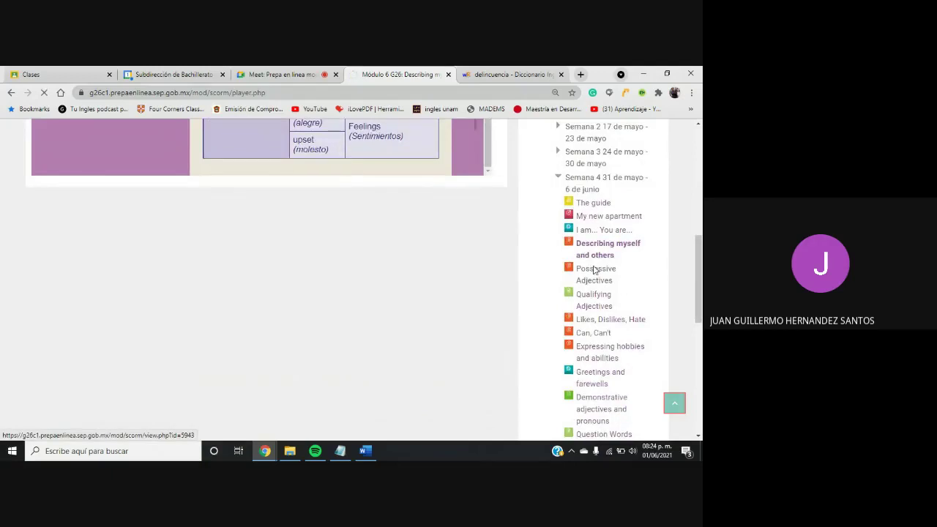
Open and launch the Possessive Adjectives activity with Entrar
left_click(594, 270)
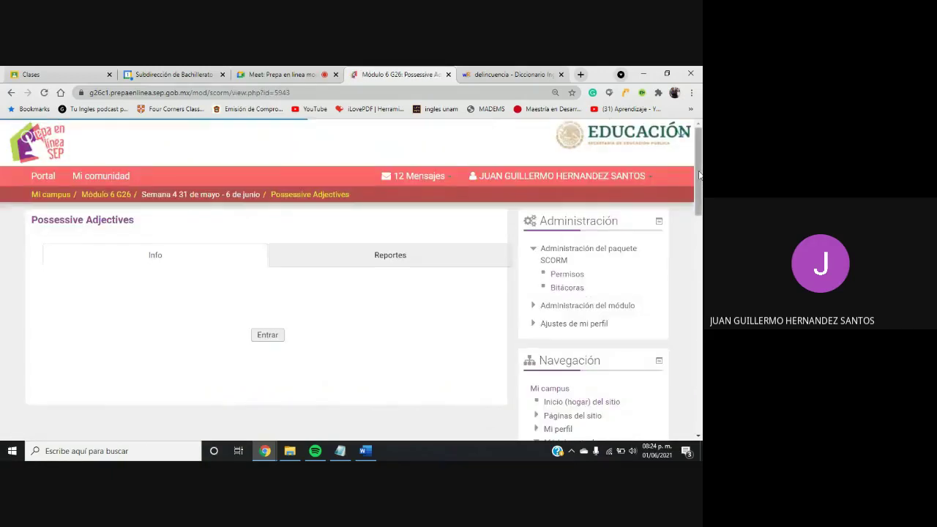
scroll(272, 275, "down", 1)
left_click(256, 290)
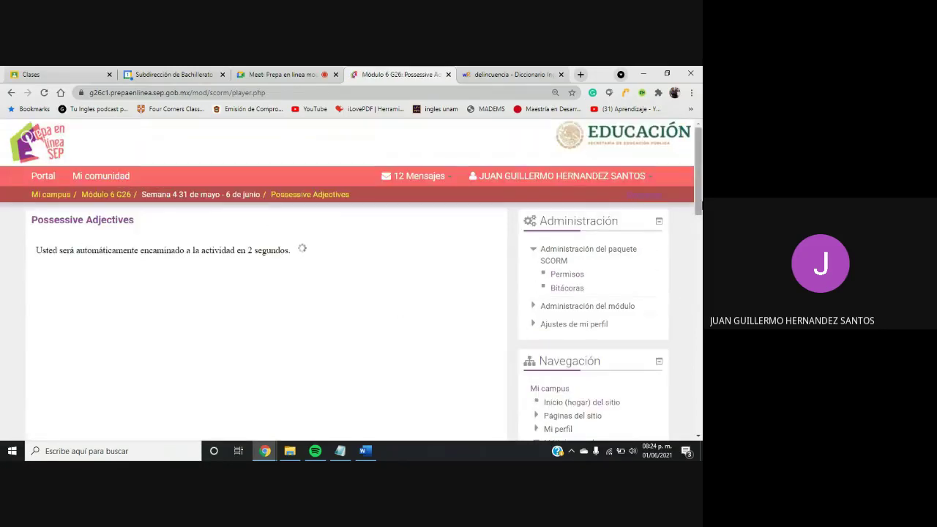
left_click_drag(700, 207, 697, 225)
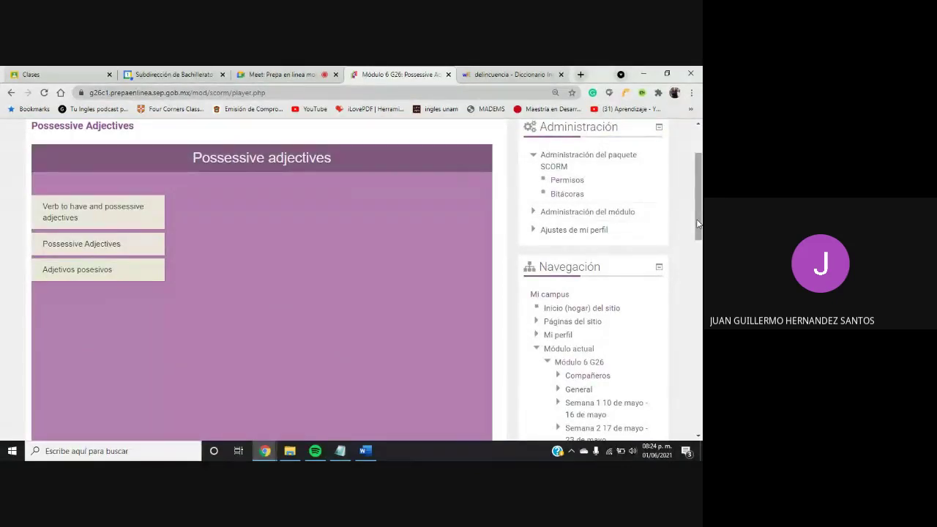
Read the car, dogs and old computer examples in Verb to have and possessive adjectives
left_click(136, 212)
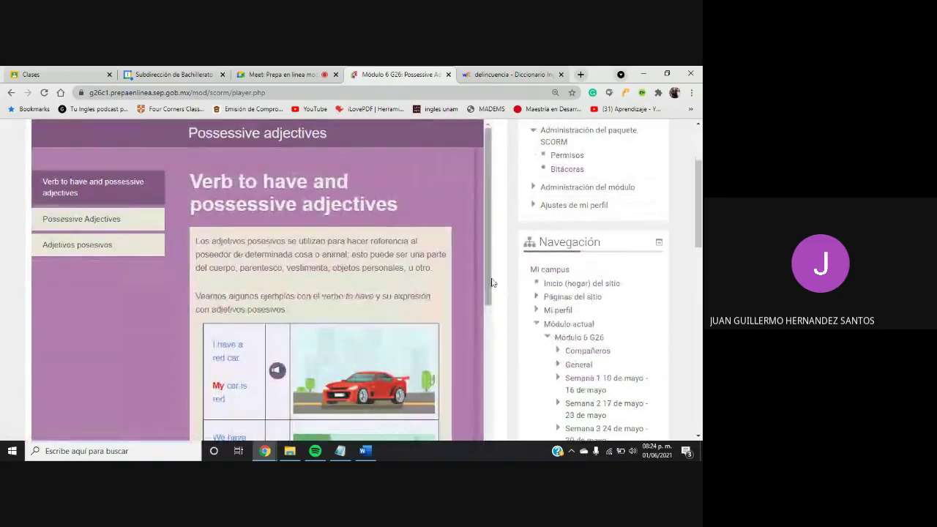
left_click_drag(491, 280, 479, 355)
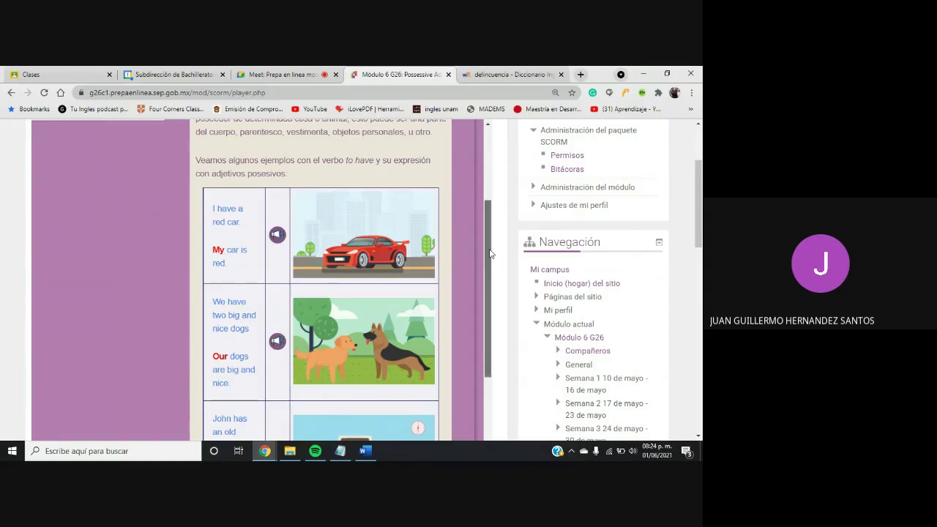
scroll(490, 253, "down", 3)
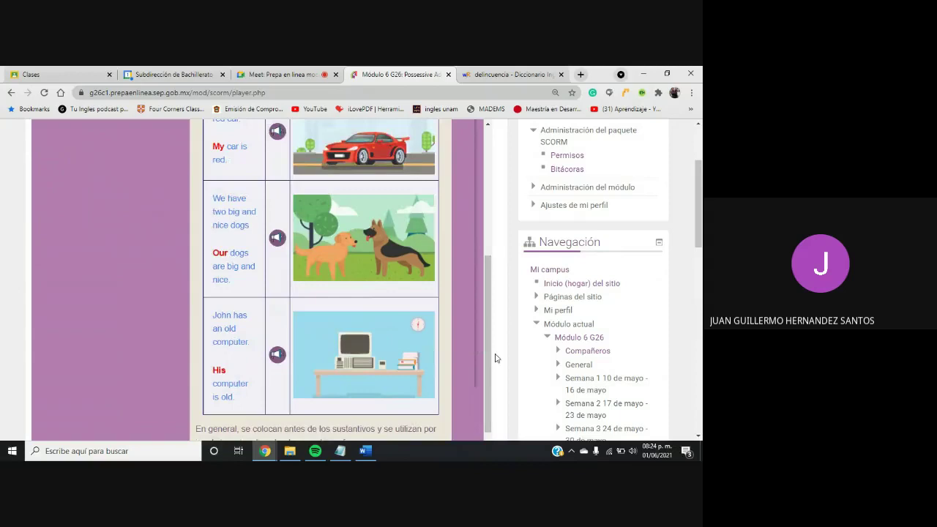
scroll(486, 357, "down", 1)
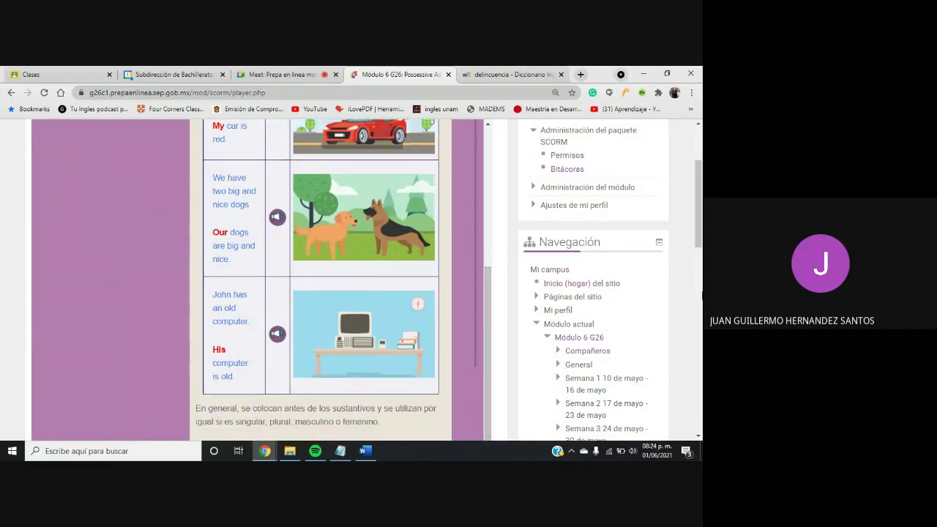
left_click_drag(699, 194, 699, 161)
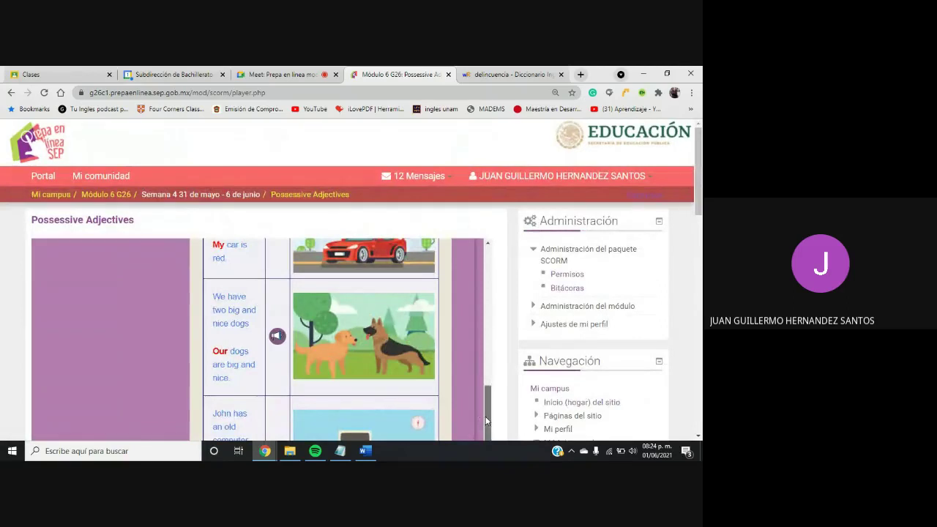
left_click_drag(487, 398, 492, 360)
scroll(492, 361, "up", 5)
Review the table pairing personal pronouns with possessive adjectives, like I–My and You–Your
left_click(95, 341)
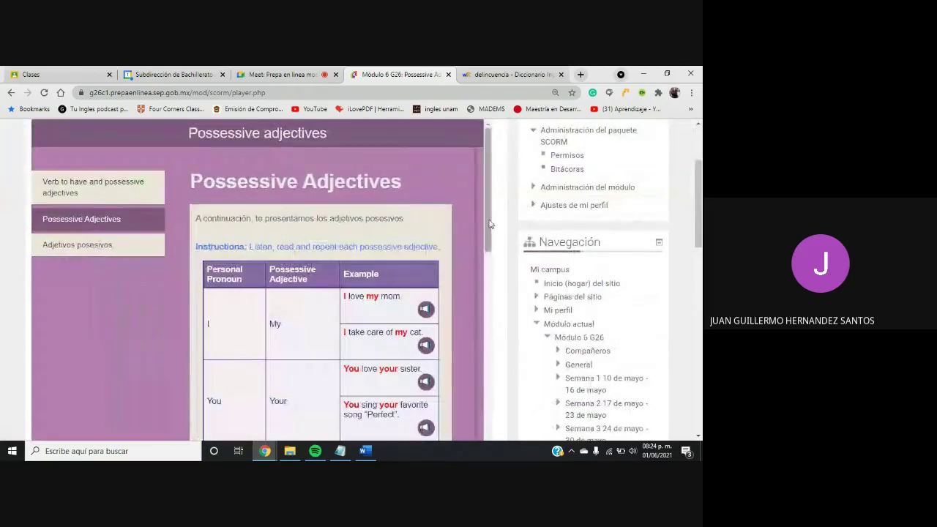
scroll(488, 238, "down", 2)
left_click_drag(489, 237, 482, 294)
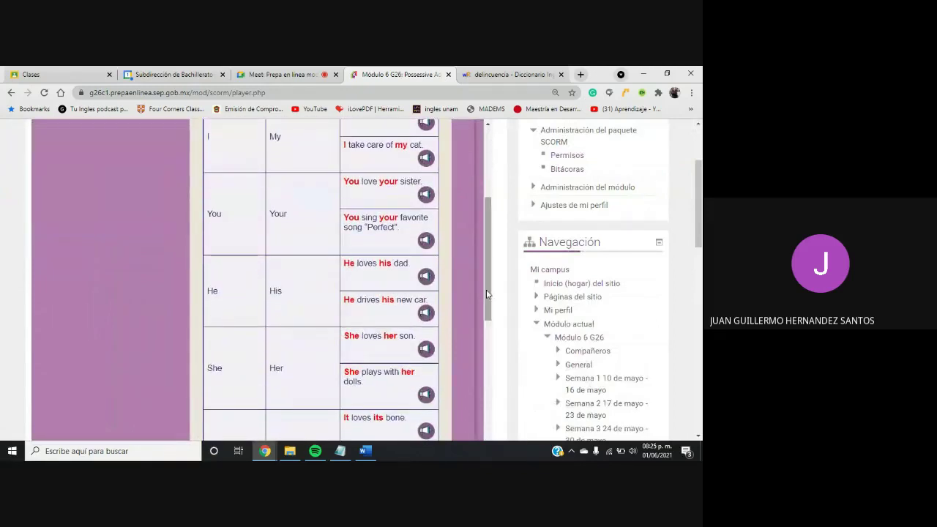
scroll(485, 292, "up", 2)
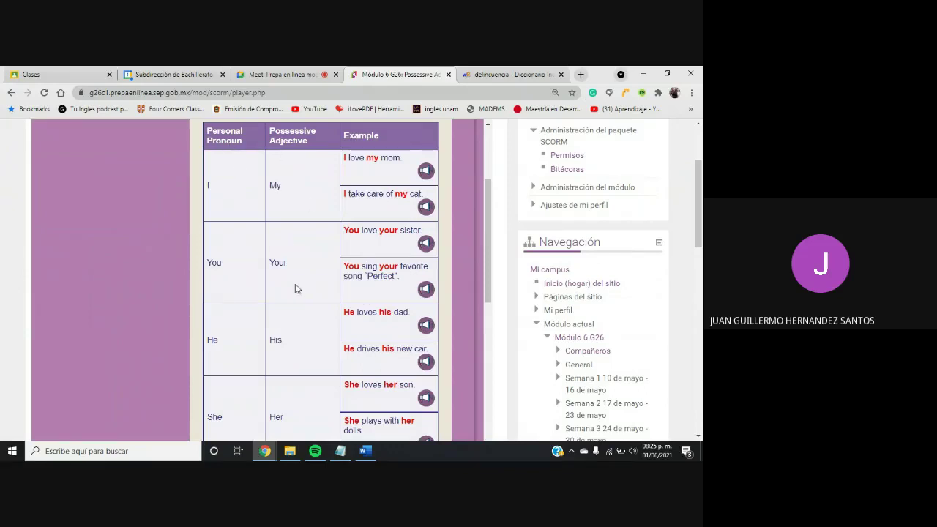
Open the Qualifying Adjectives lesson from the Navegación sidebar
left_click_drag(699, 221, 699, 266)
left_click_drag(482, 139, 469, 266)
scroll(467, 264, "up", 1)
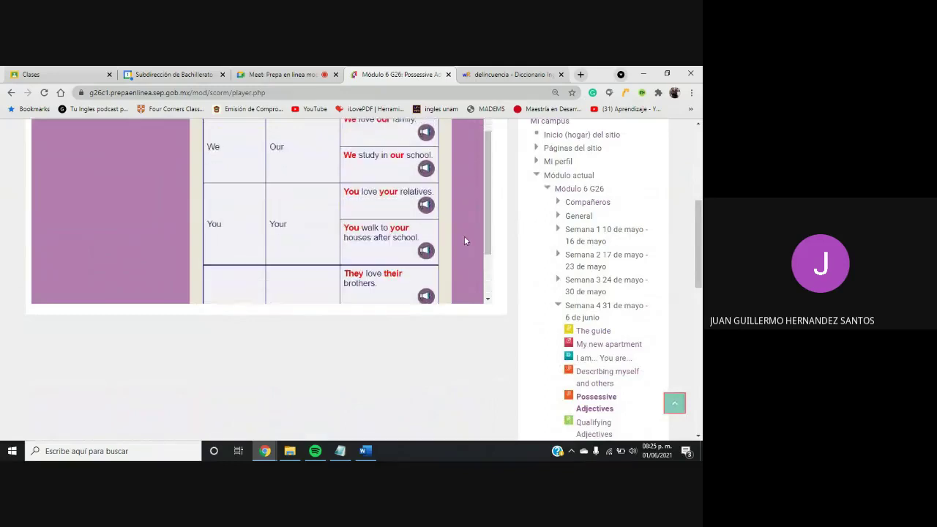
left_click_drag(701, 229, 701, 247)
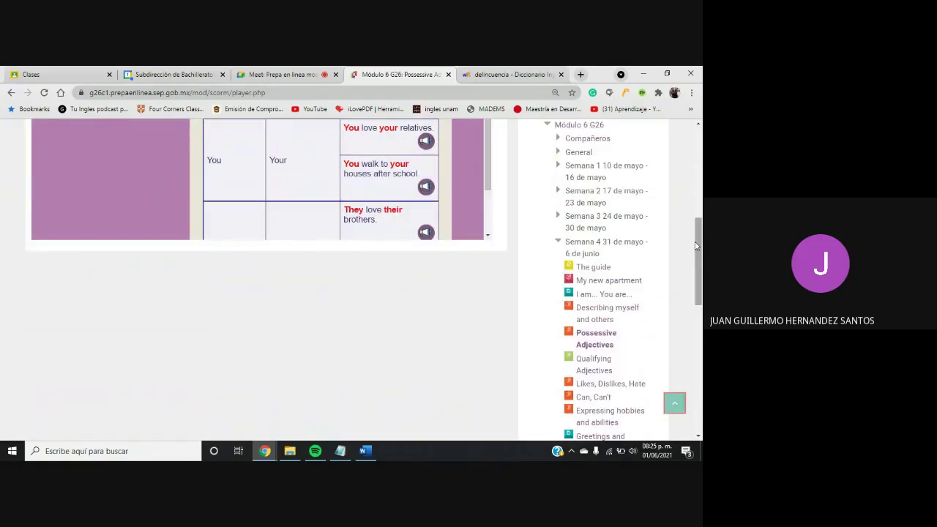
left_click(587, 361)
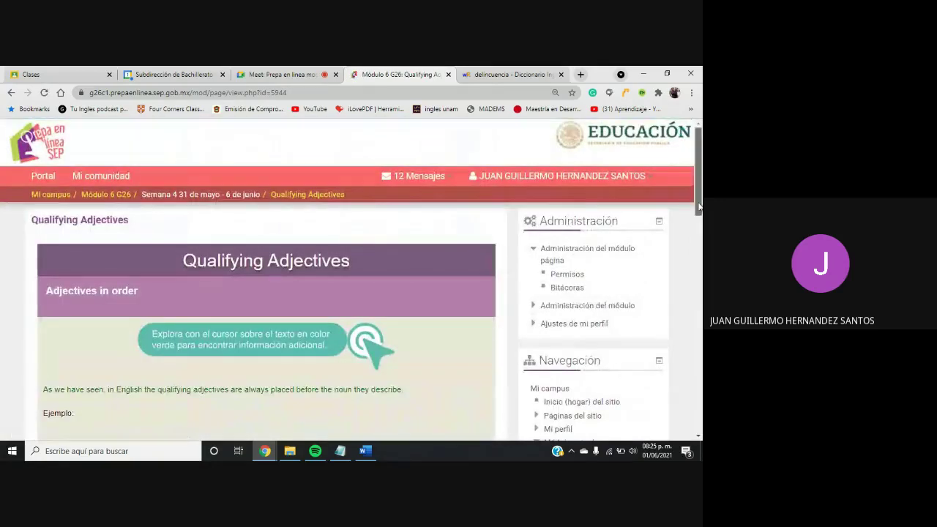
left_click_drag(700, 207, 678, 295)
scroll(678, 294, "down", 2)
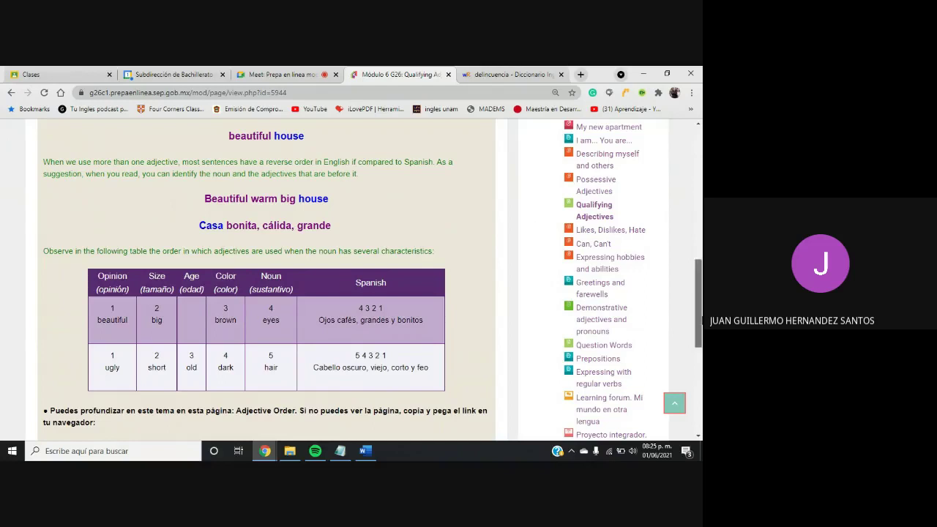
scroll(178, 410, "down", 1)
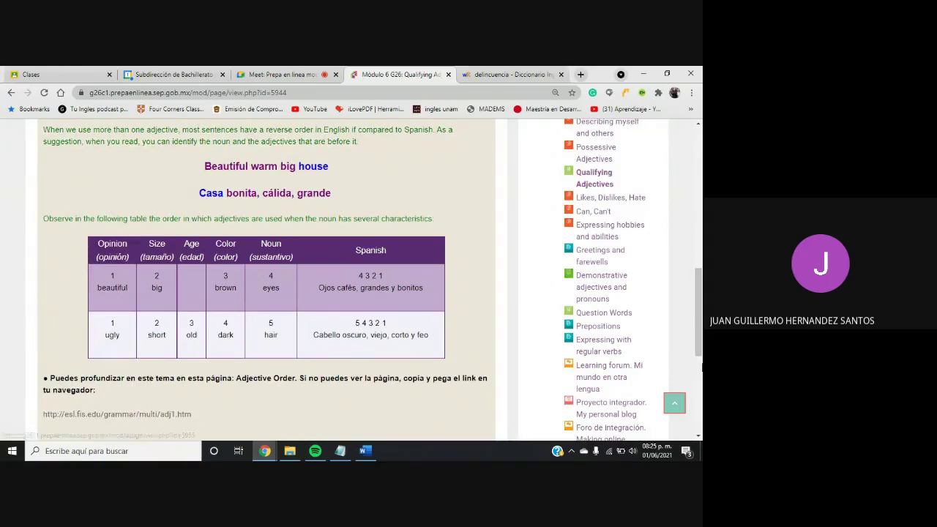
scroll(261, 398, "down", 1)
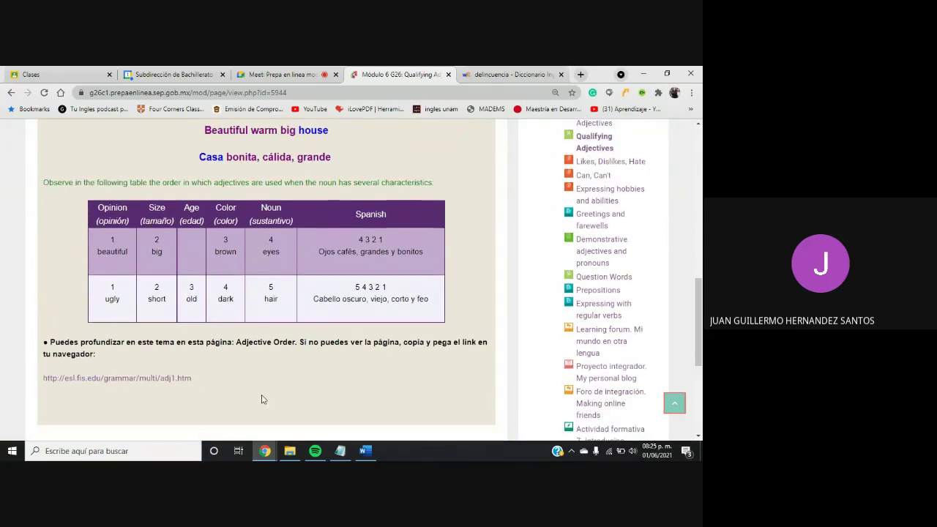
left_click(137, 378)
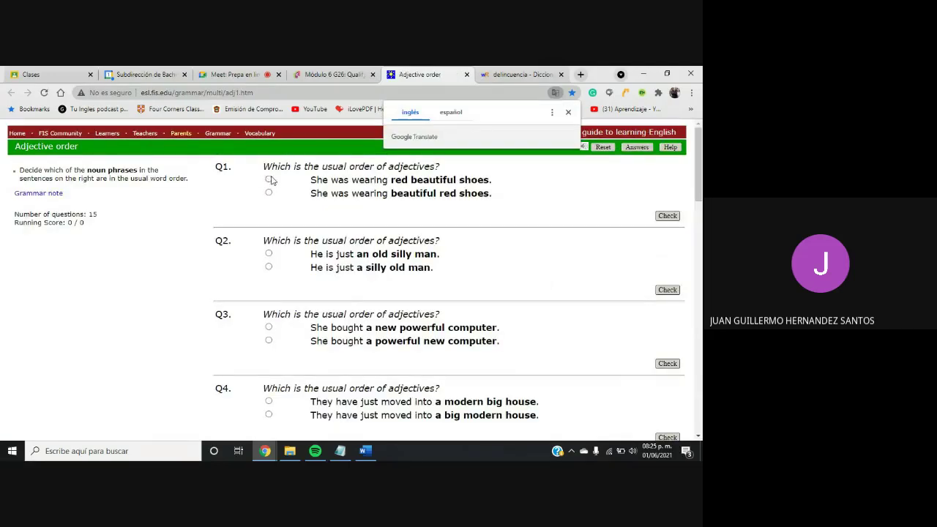
Compare the lesson's adjective-order table against the quiz by switching between the two tabs
left_click(348, 76)
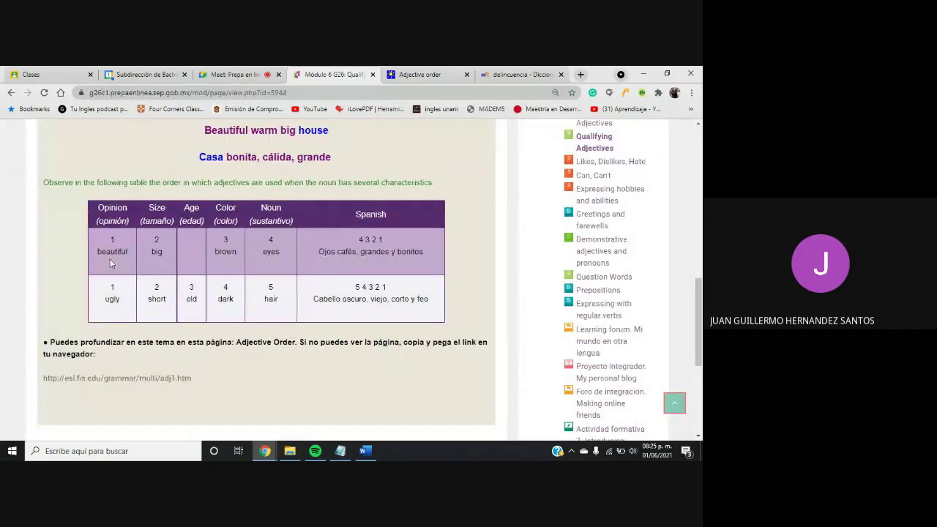
left_click(408, 82)
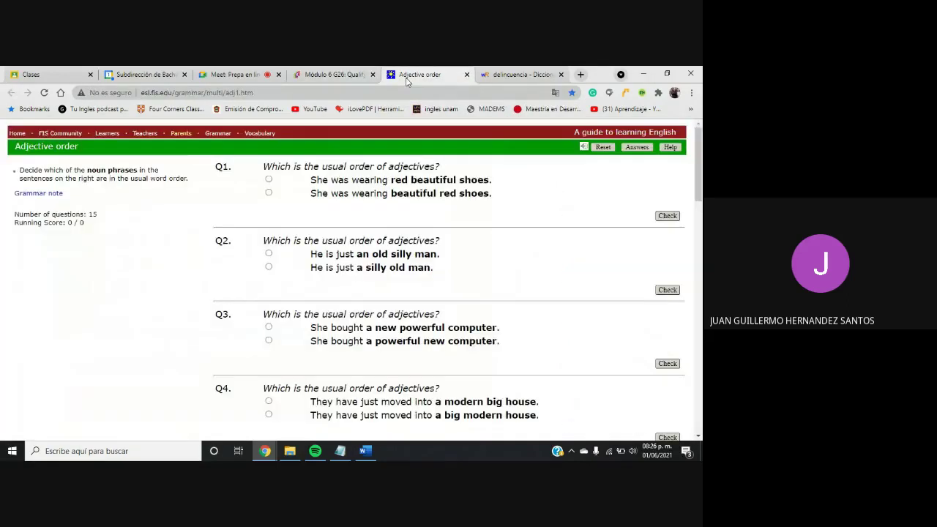
left_click(333, 74)
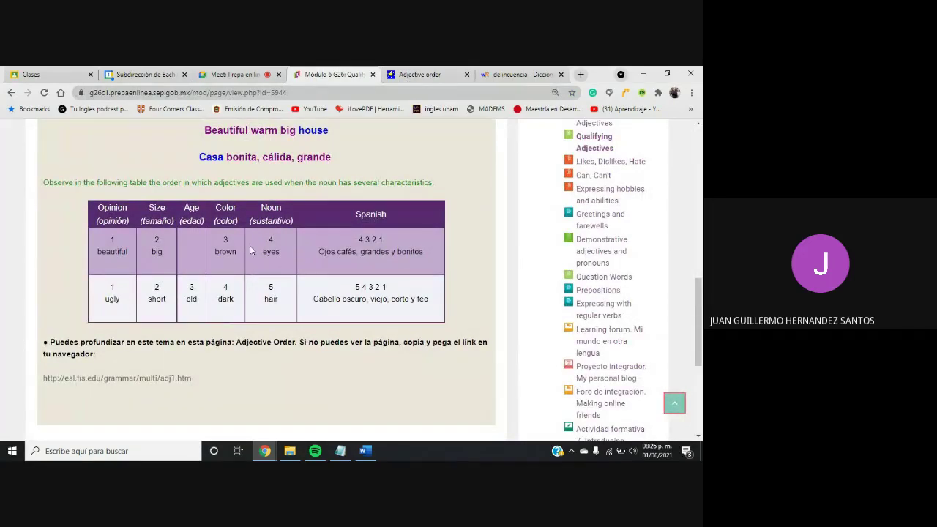
left_click(432, 76)
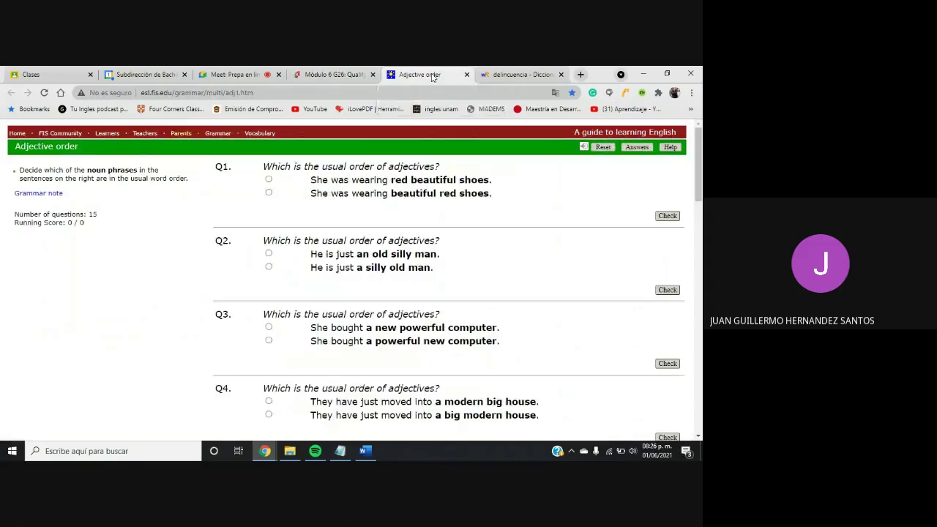
Answer Q1 with 'She was wearing beautiful red shoes.' and check it, scoring 1 / 1
left_click(268, 194)
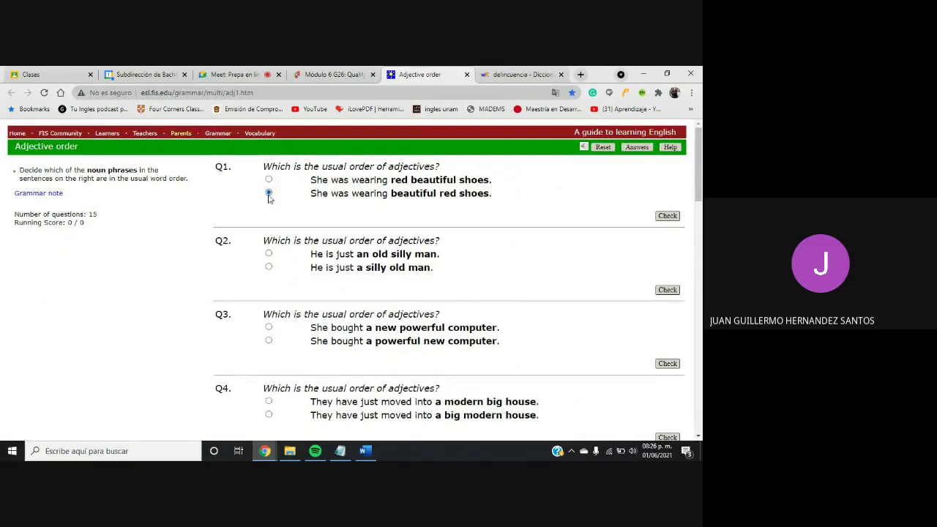
left_click(667, 216)
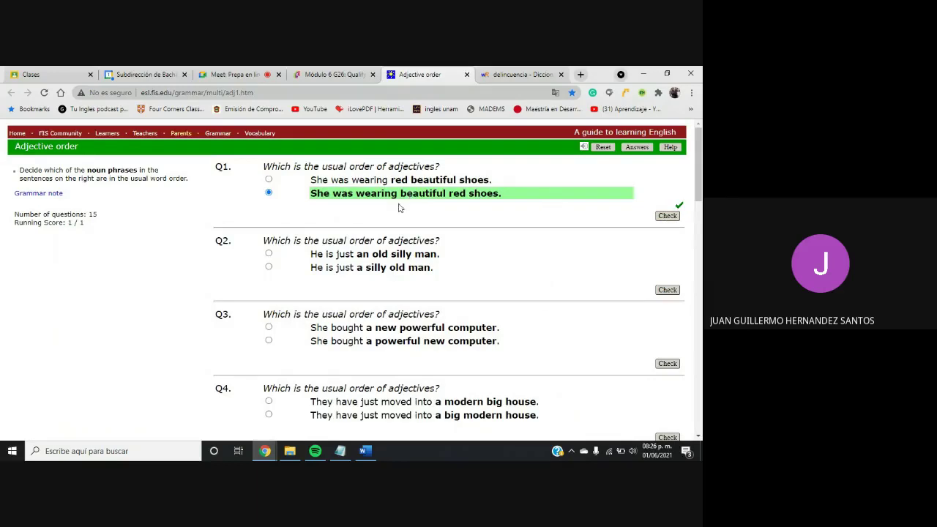
mouse_move(699, 197)
left_mouse_down()
mouse_move(694, 410)
mouse_move(694, 182)
left_mouse_up()
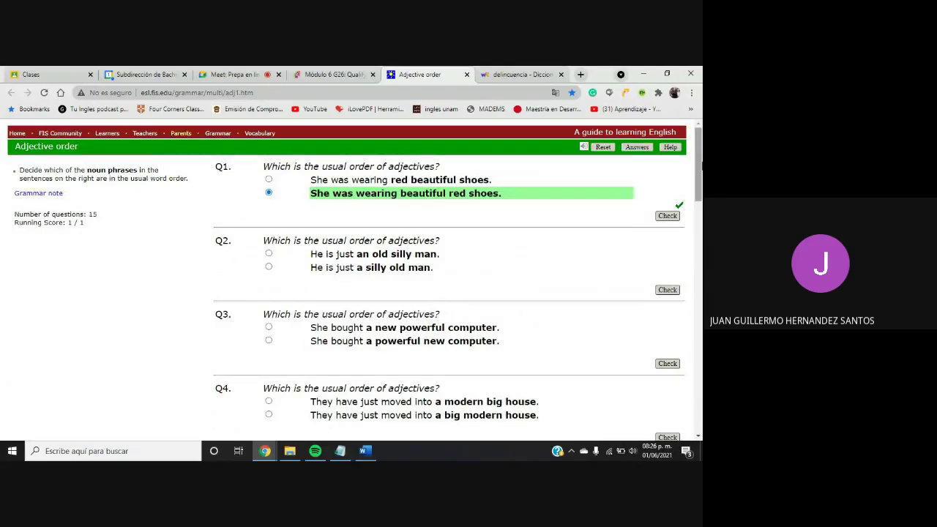
mouse_move(698, 167)
left_mouse_down()
mouse_move(661, 379)
mouse_move(676, 252)
mouse_move(700, 236)
mouse_move(699, 161)
left_mouse_up()
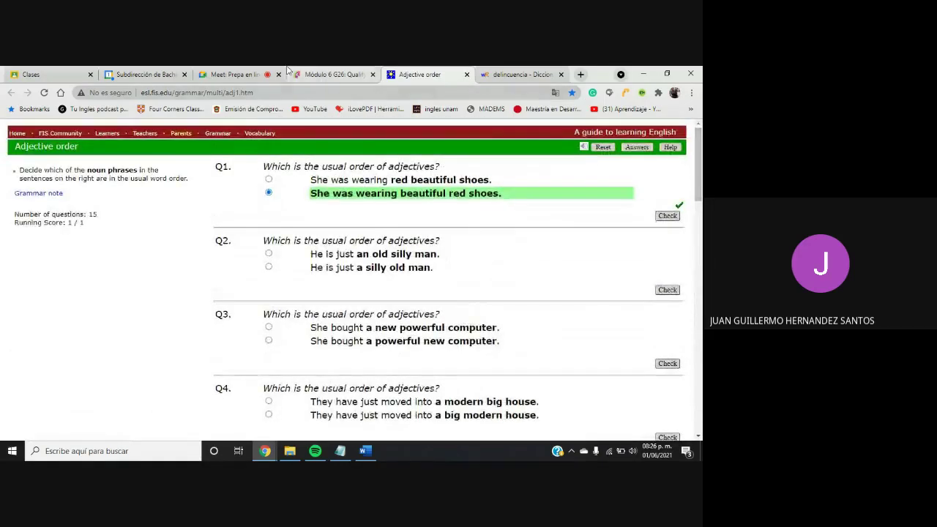
Glance at the Meet call, return to Módulo 6, and dismiss the screen-sharing notification
left_click(234, 74)
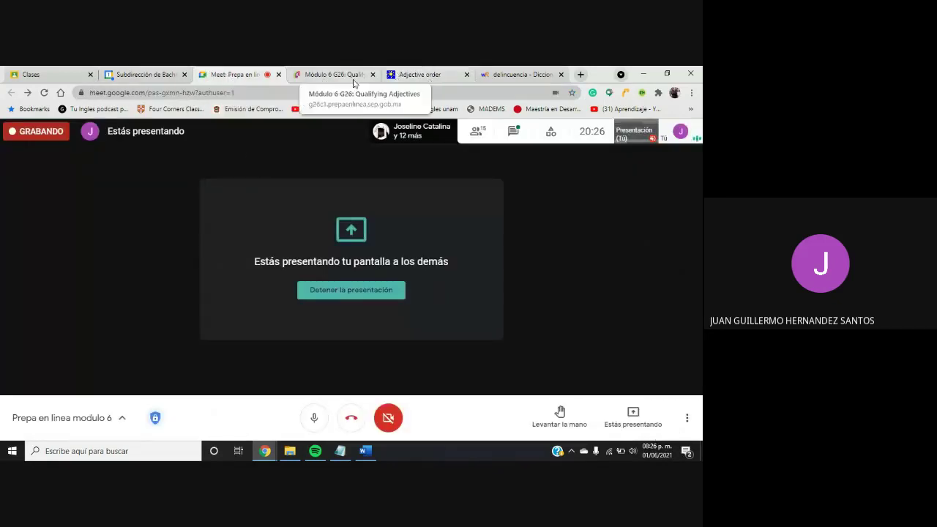
left_click(341, 75)
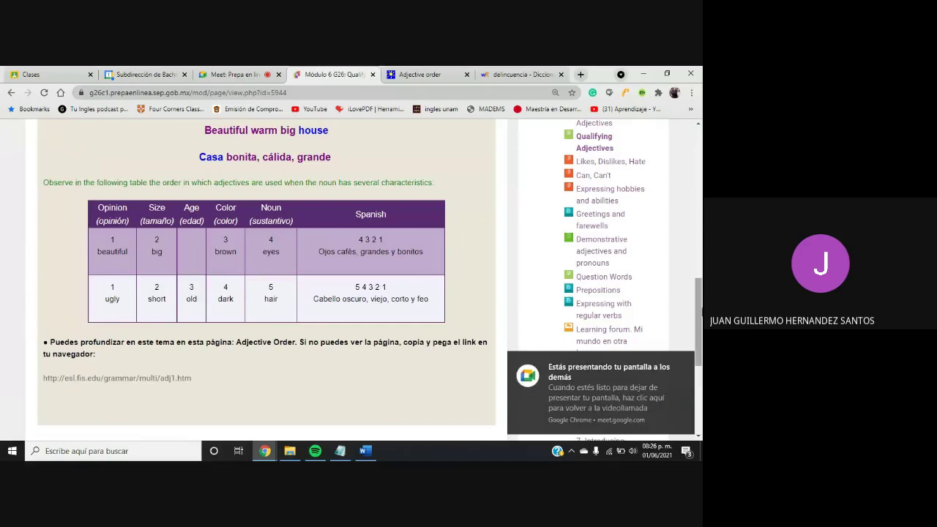
left_click_drag(700, 317, 700, 346)
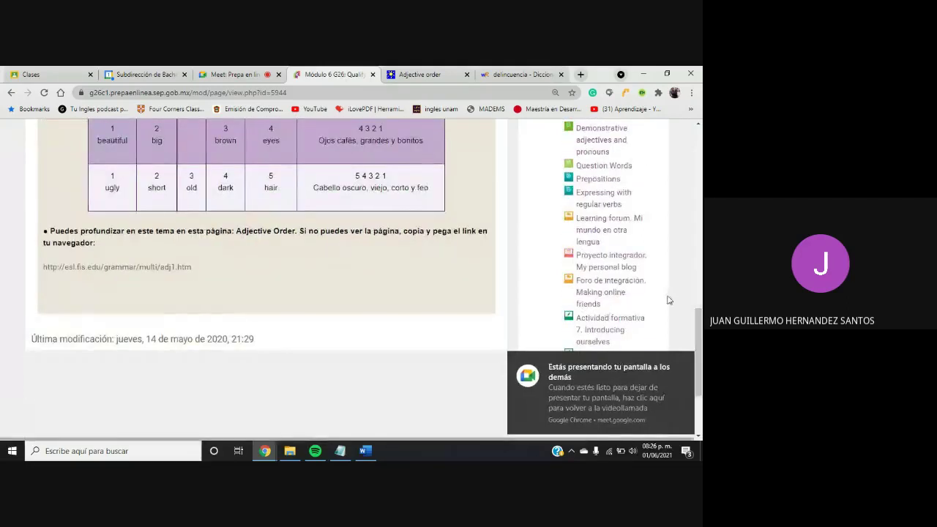
left_click(687, 366)
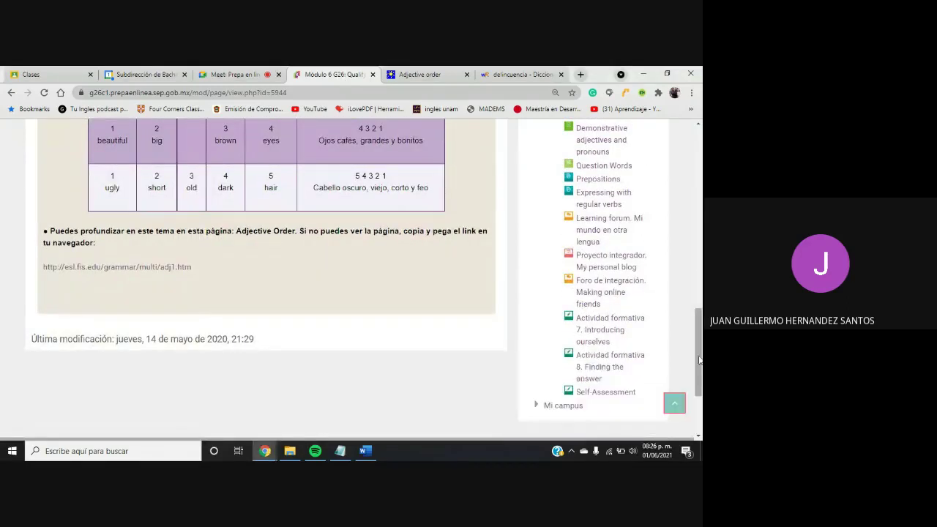
Open the Likes, Dislikes, Hate activity from the week 4 course sidebar
left_click_drag(700, 359, 700, 348)
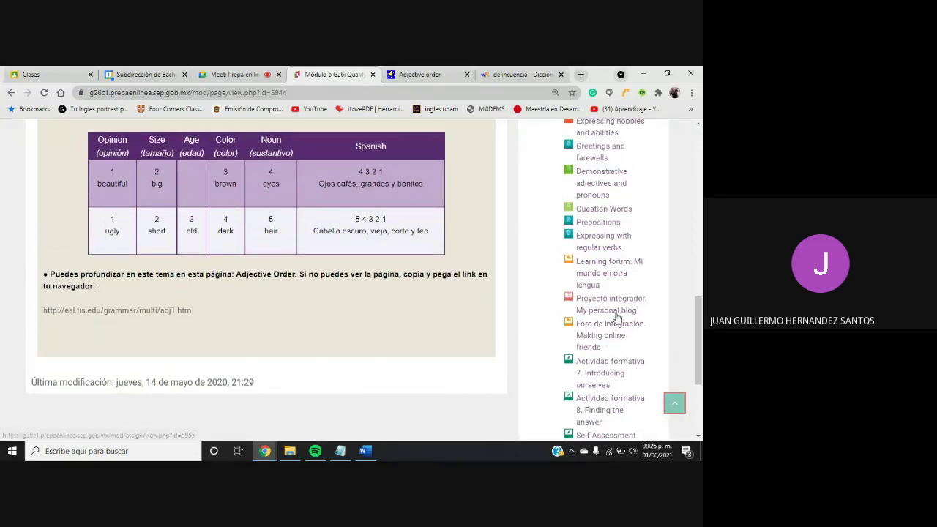
left_click_drag(698, 323, 697, 302)
left_click(591, 170)
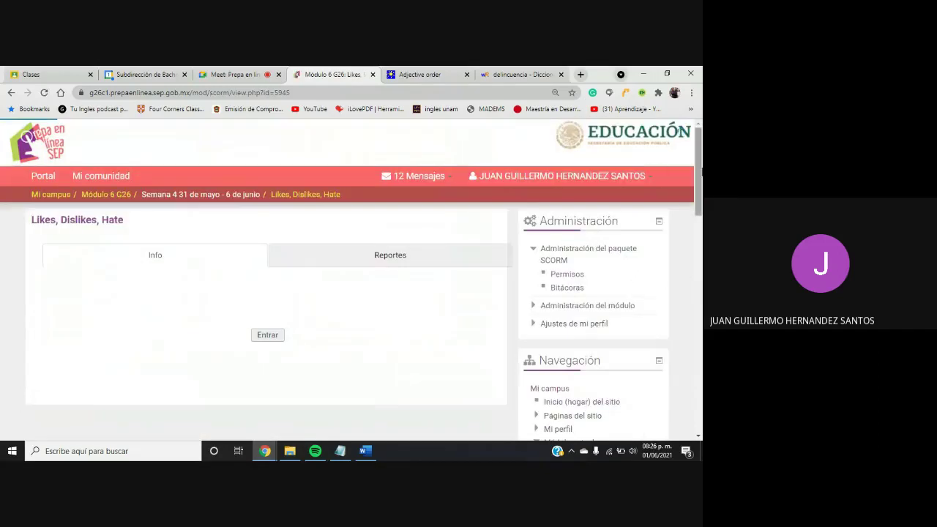
left_click_drag(700, 164, 700, 189)
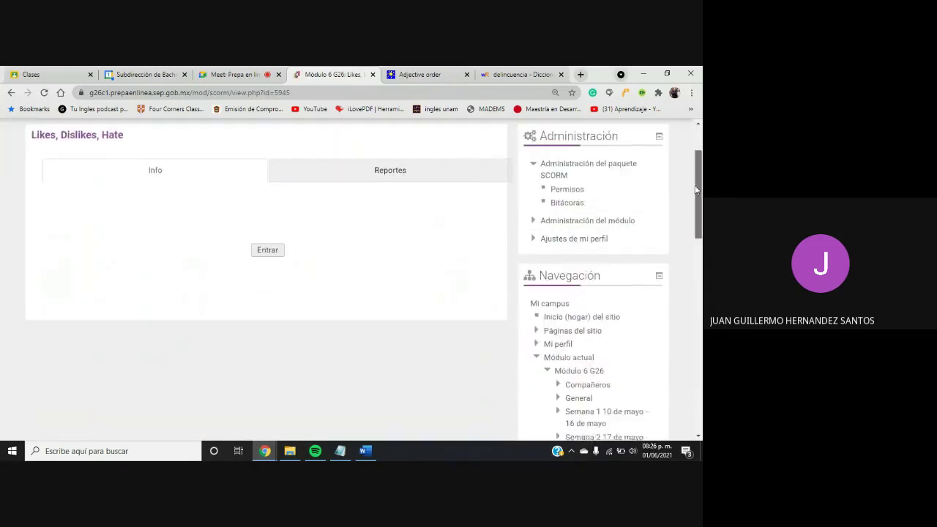
Launch the Likes, Dislikes, Hate activity and open its Like, dislike, love and hate section
left_click(273, 244)
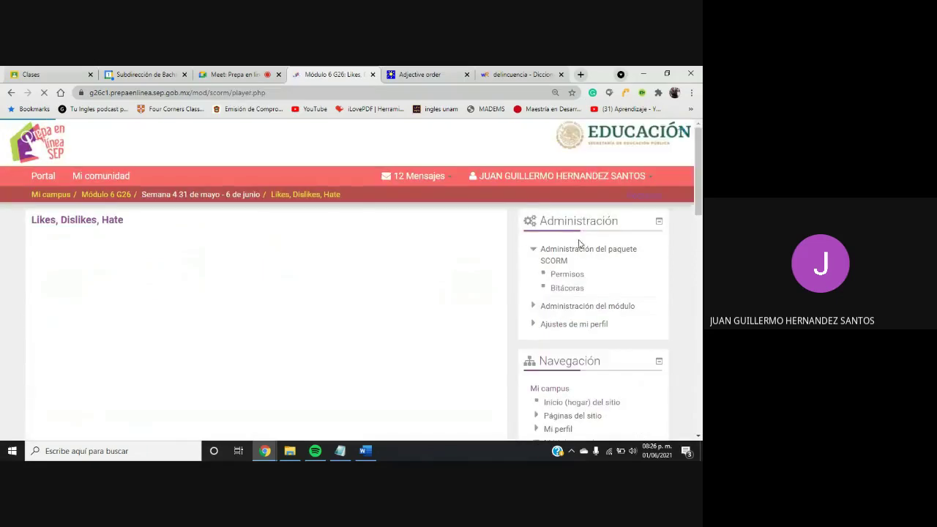
scroll(694, 199, "down", 2)
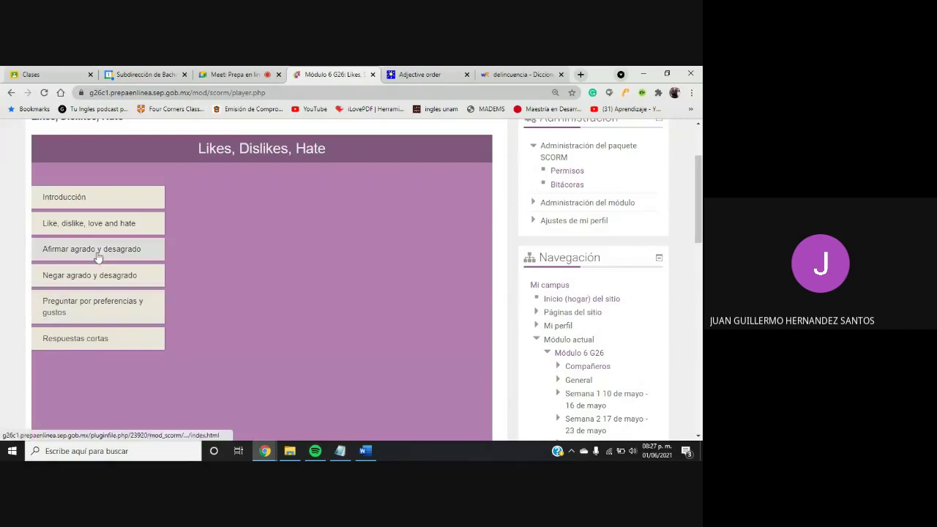
left_click(74, 232)
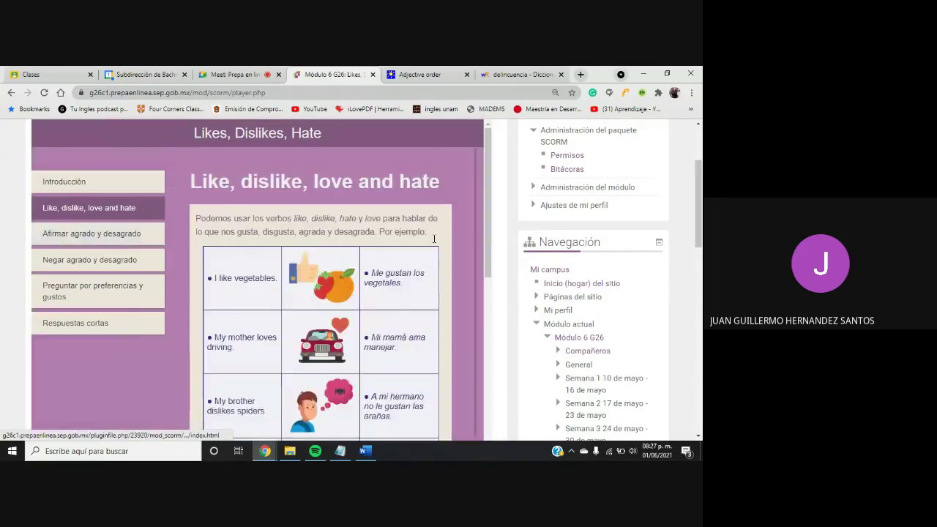
Read through the lesson's examples, such as 'I like vegetables' and 'He hates onions'
scroll(344, 220, "down", 2)
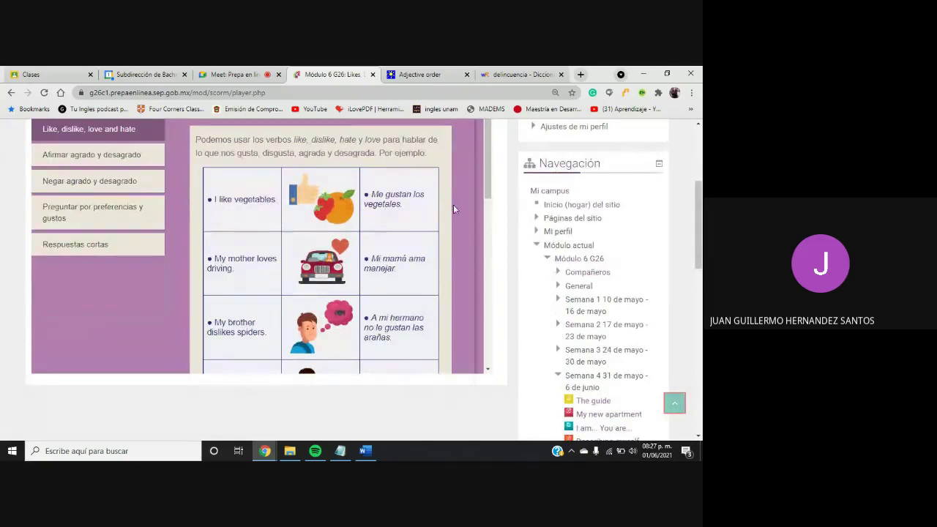
scroll(486, 189, "down", 1)
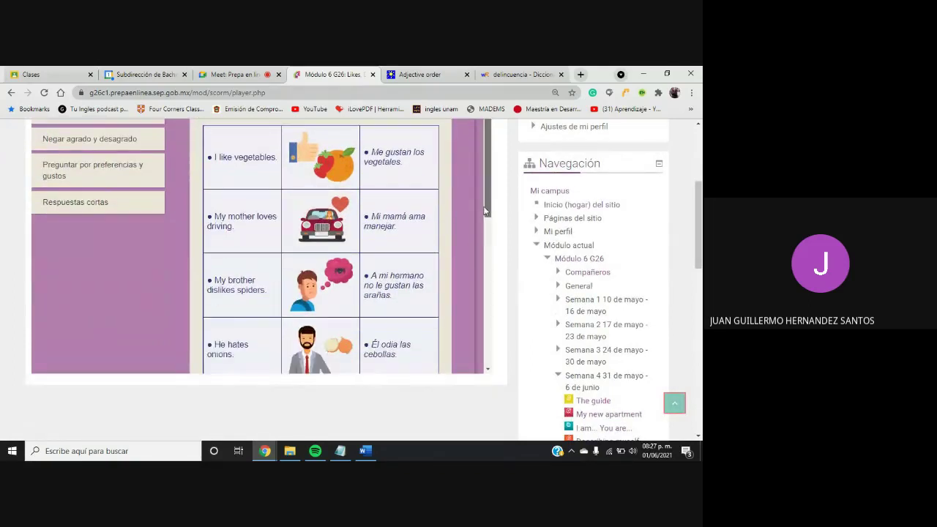
scroll(201, 182, "down", 1)
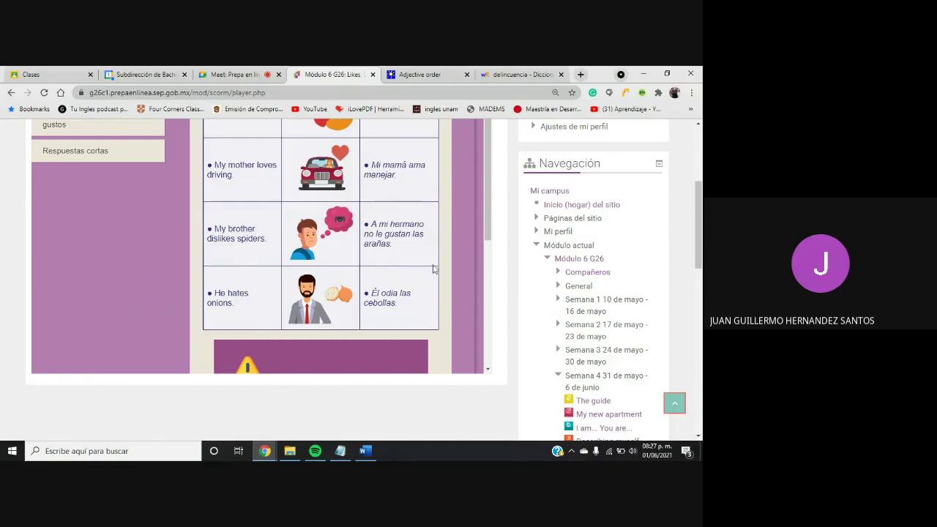
scroll(484, 239, "down", 2)
scroll(484, 235, "down", 3)
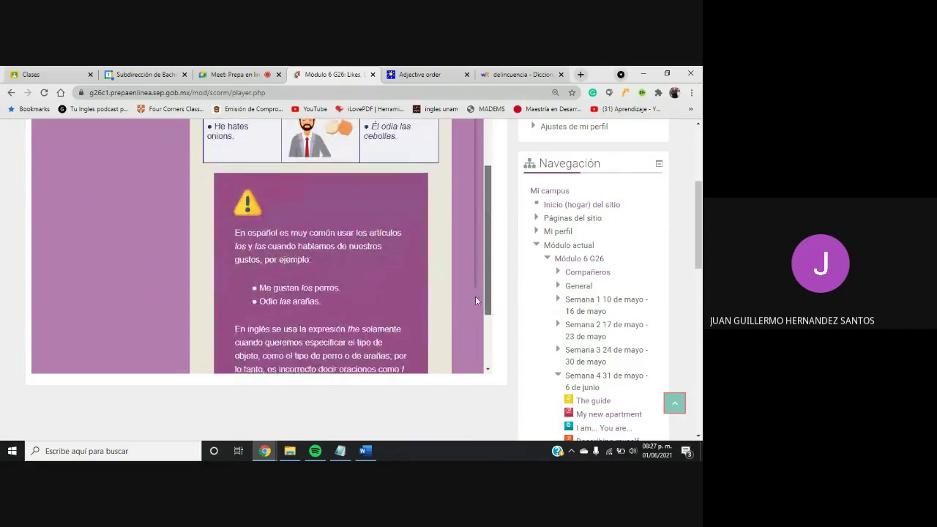
scroll(474, 300, "down", 1)
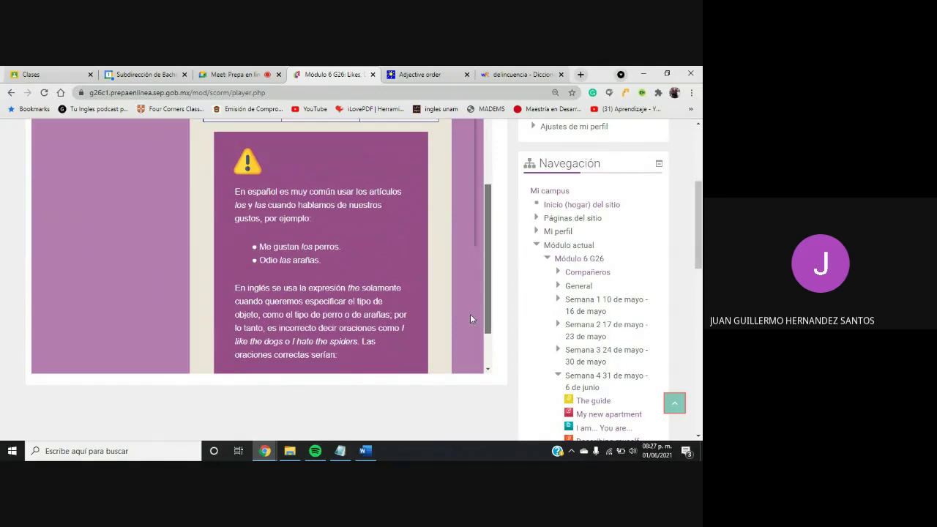
scroll(469, 317, "down", 1)
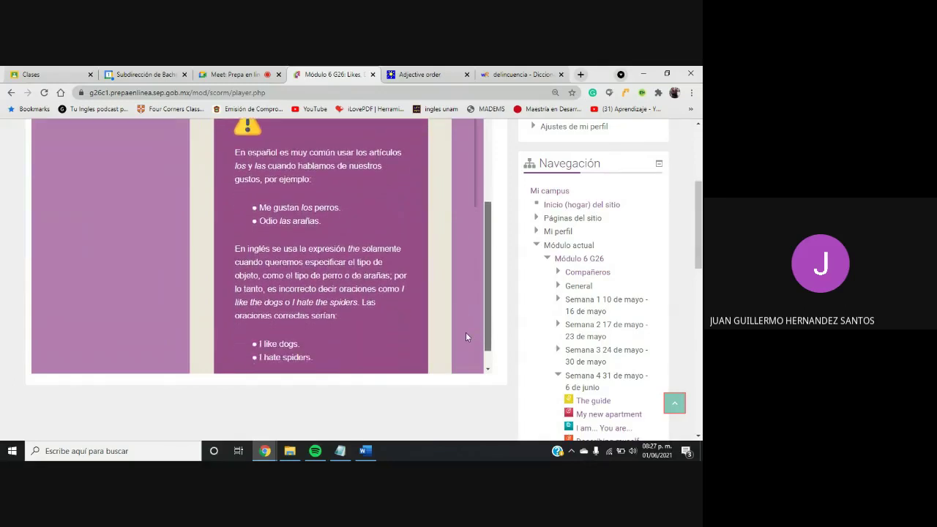
scroll(464, 329, "up", 2)
scroll(461, 307, "up", 2)
scroll(454, 311, "down", 5)
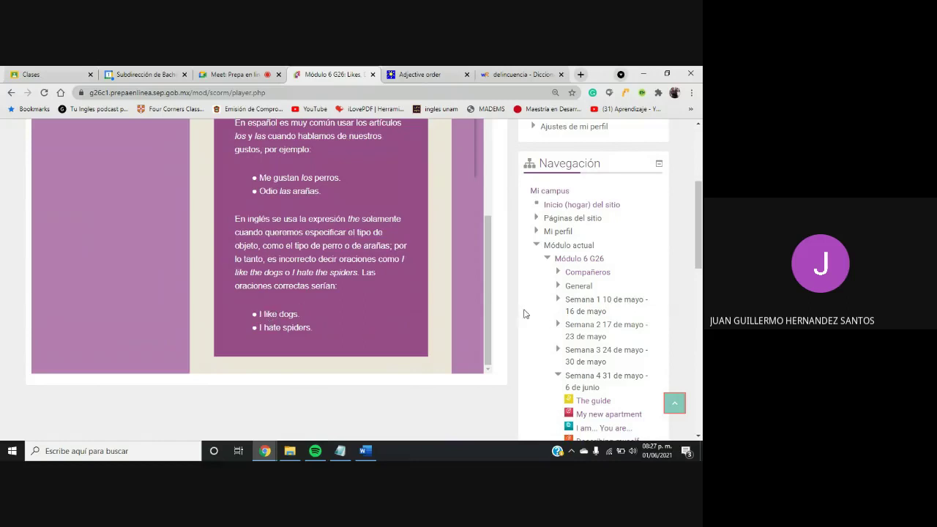
left_click_drag(488, 315, 505, 170)
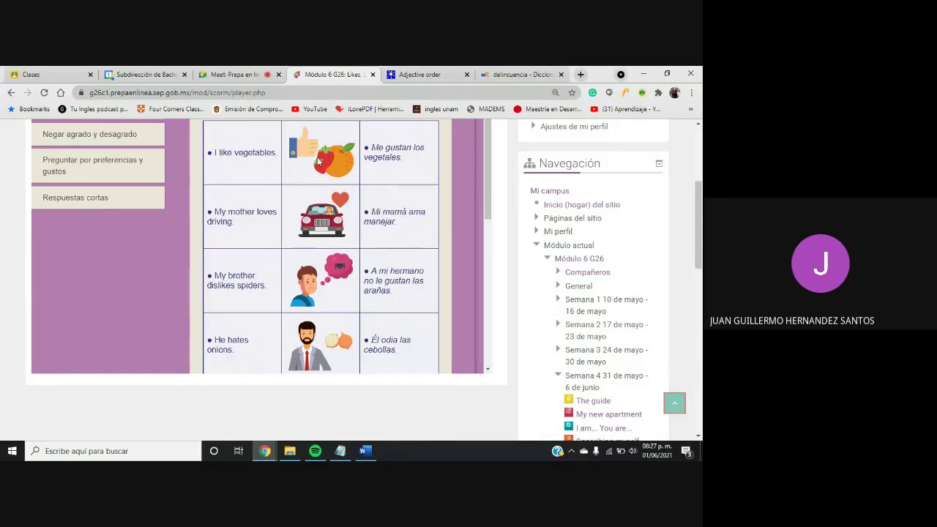
left_click_drag(701, 235, 678, 303)
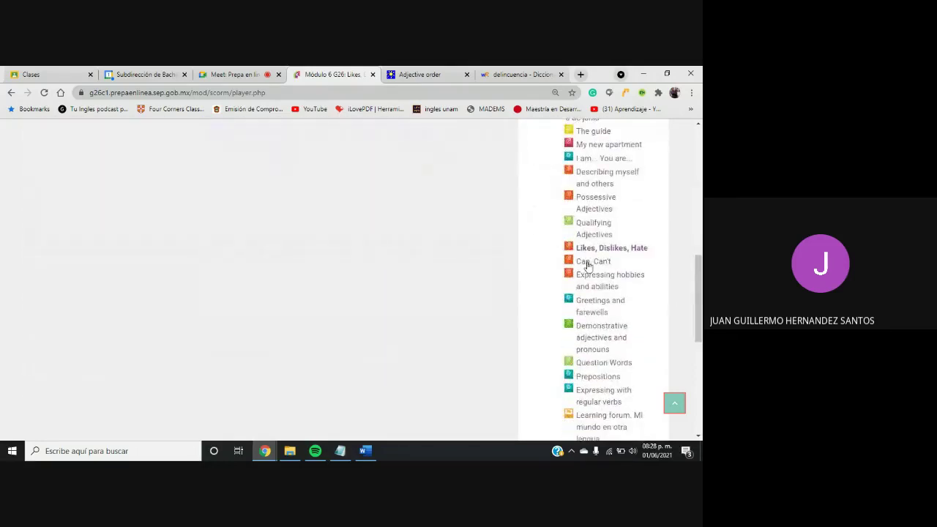
Open and launch the Can, Can't activity, then scroll to the Semana 4 lesson list
left_click(587, 265)
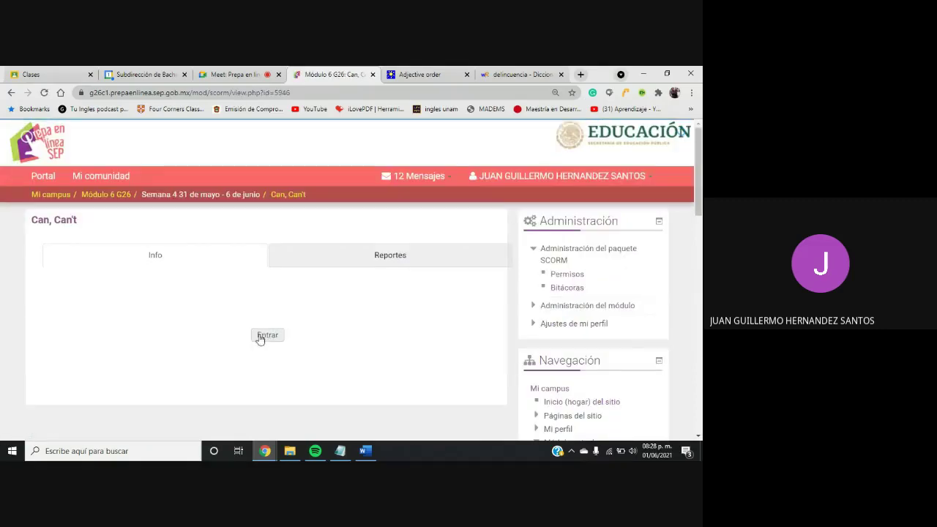
left_click(267, 335)
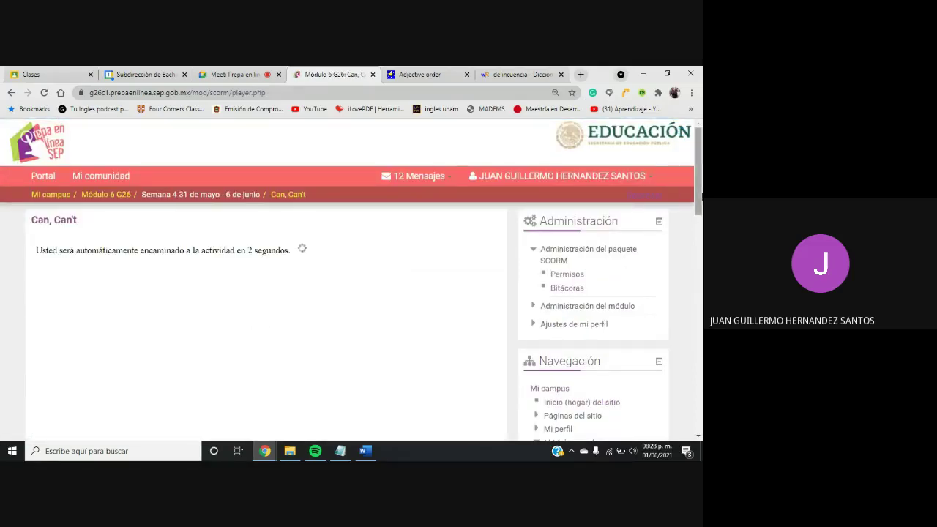
left_click_drag(699, 197, 684, 313)
left_click_drag(700, 277, 698, 311)
left_click(518, 313)
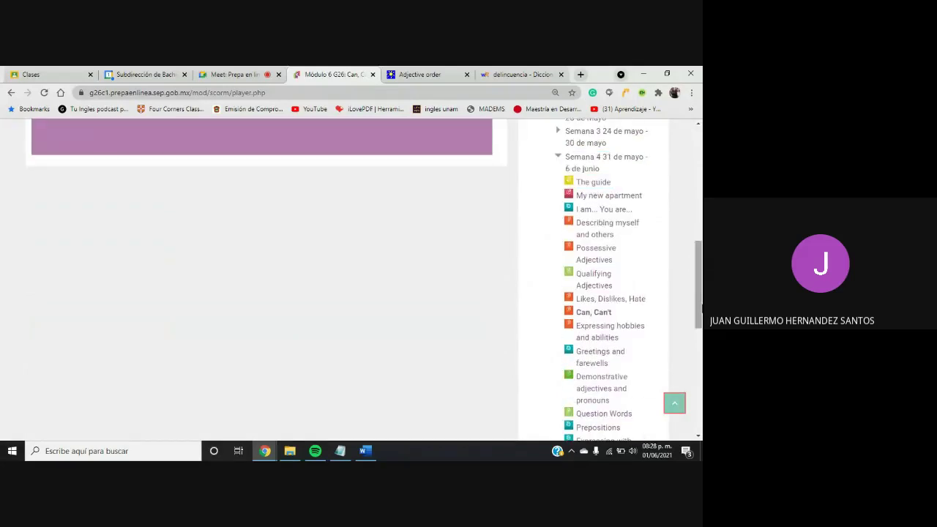
scroll(700, 303, "down", 1)
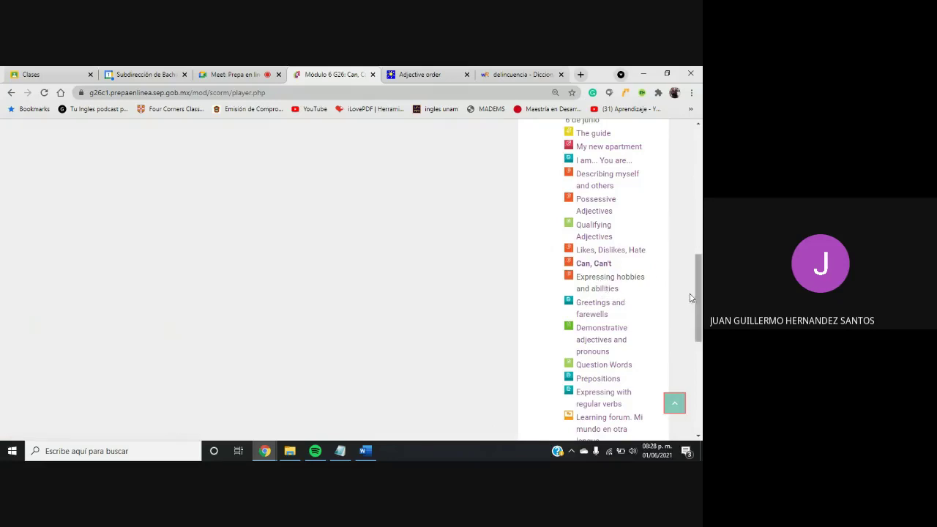
Open and start the Expressing hobbies and abilities activity
left_click(599, 279)
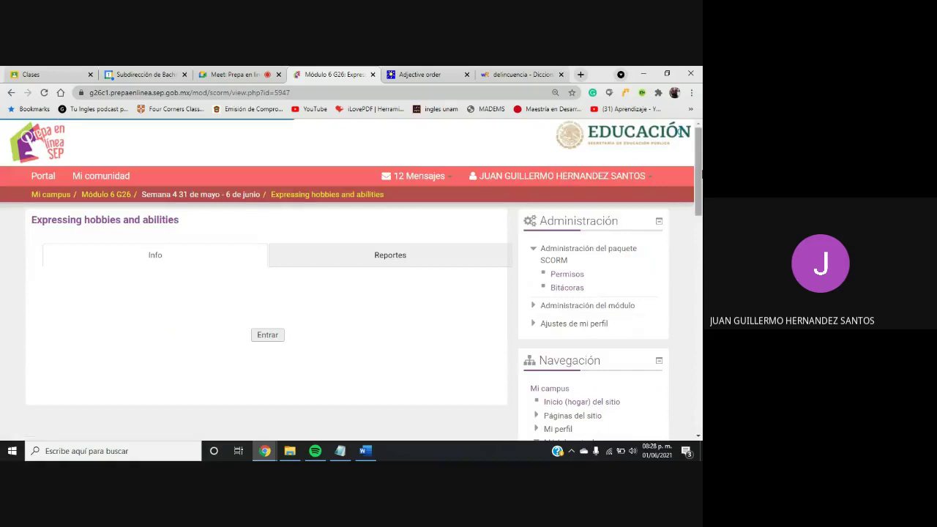
scroll(688, 176, "down", 2)
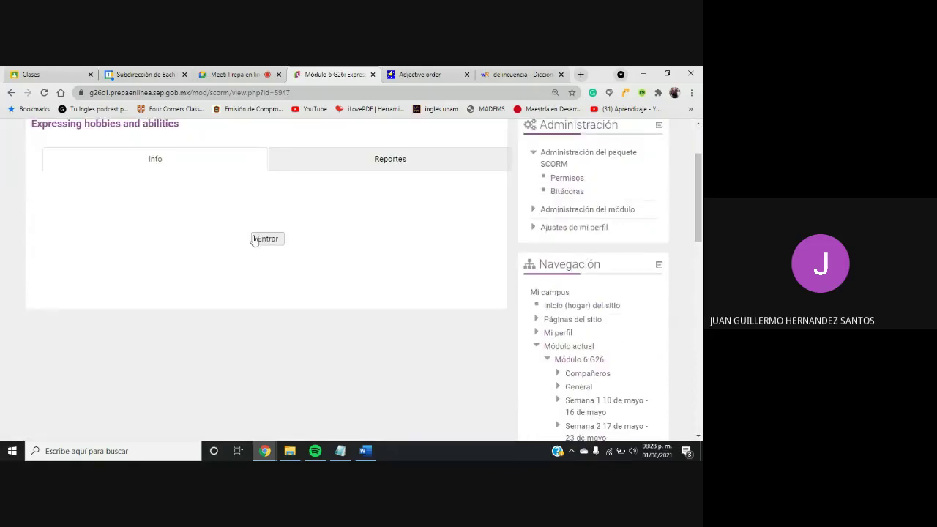
left_click(256, 240)
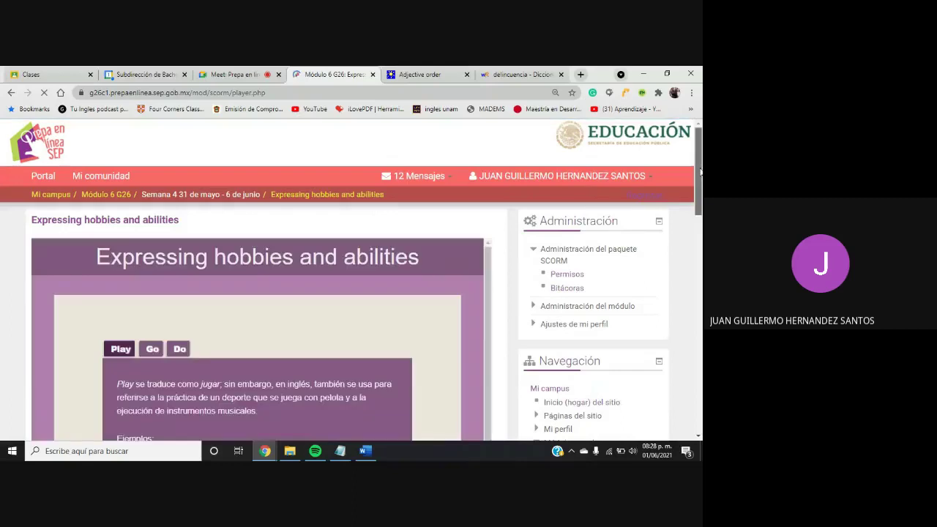
scroll(699, 170, "down", 3)
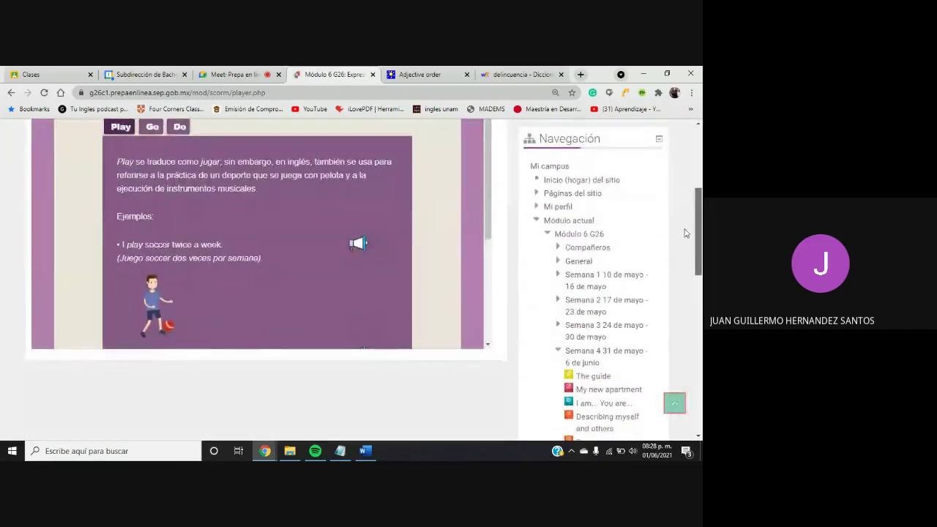
scroll(686, 233, "up", 1)
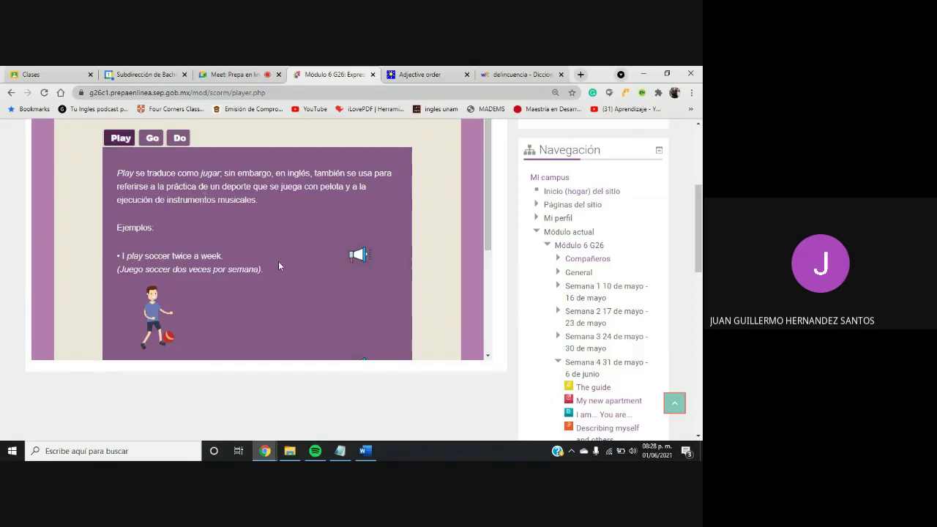
Read the Go and Do explanations in the Play, Go, Do part
left_click(152, 137)
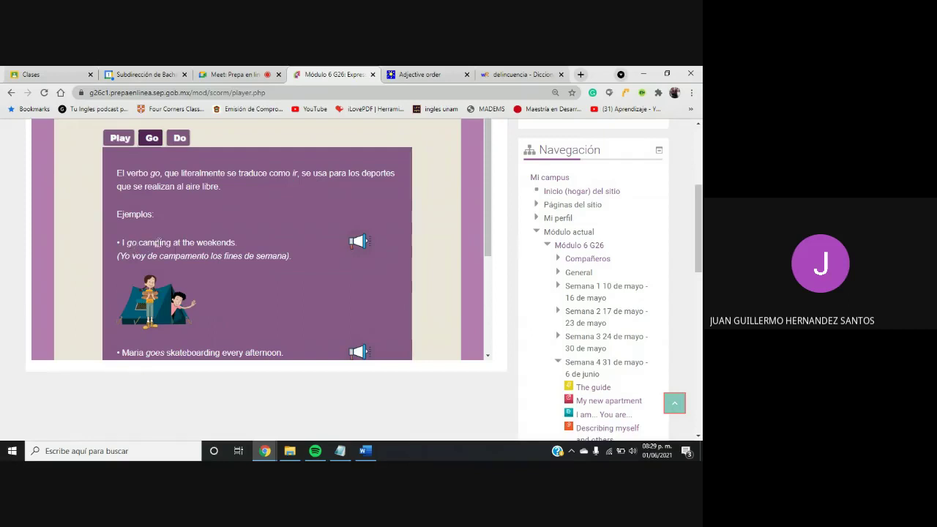
left_click_drag(490, 232, 478, 285)
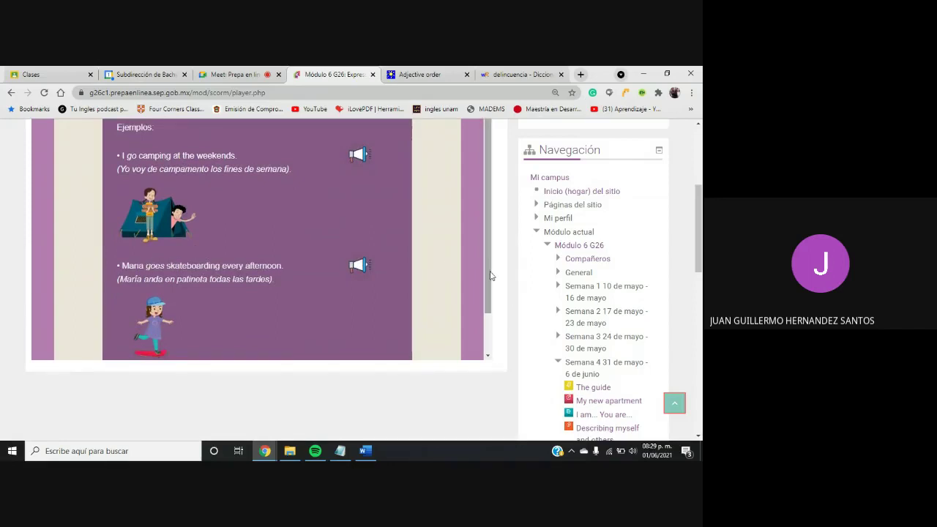
scroll(490, 192, "up", 1)
left_click(180, 138)
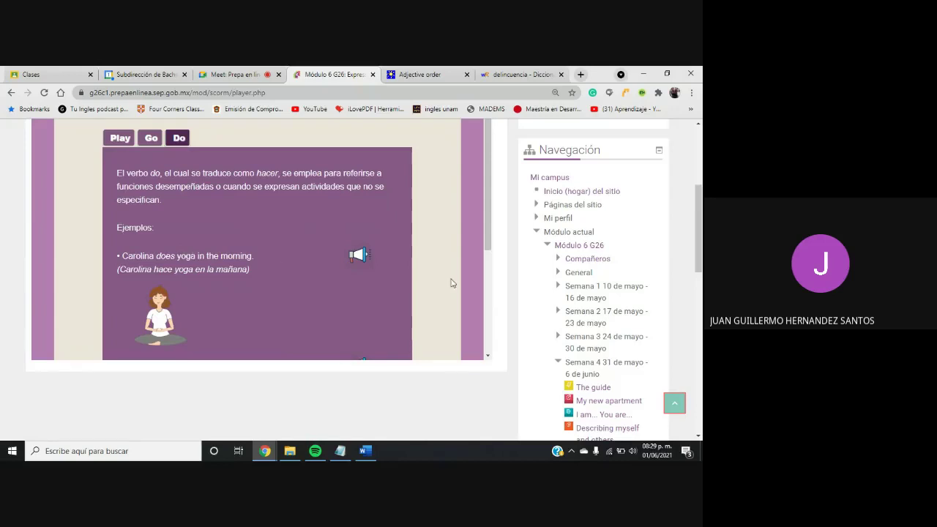
scroll(554, 282, "down", 5)
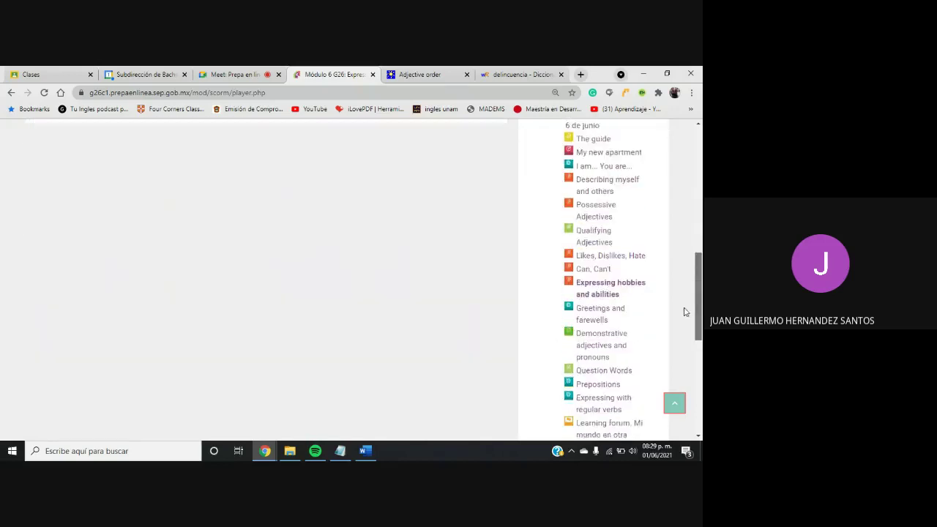
Open the Greetings and farewells lesson, scroll through it, then go back to the Meet call
left_click(594, 242)
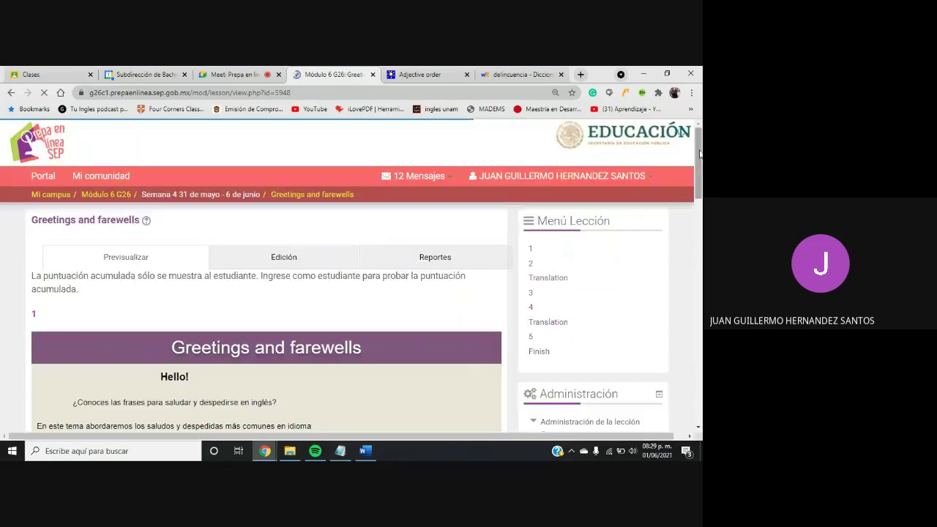
left_click_drag(699, 150, 692, 367)
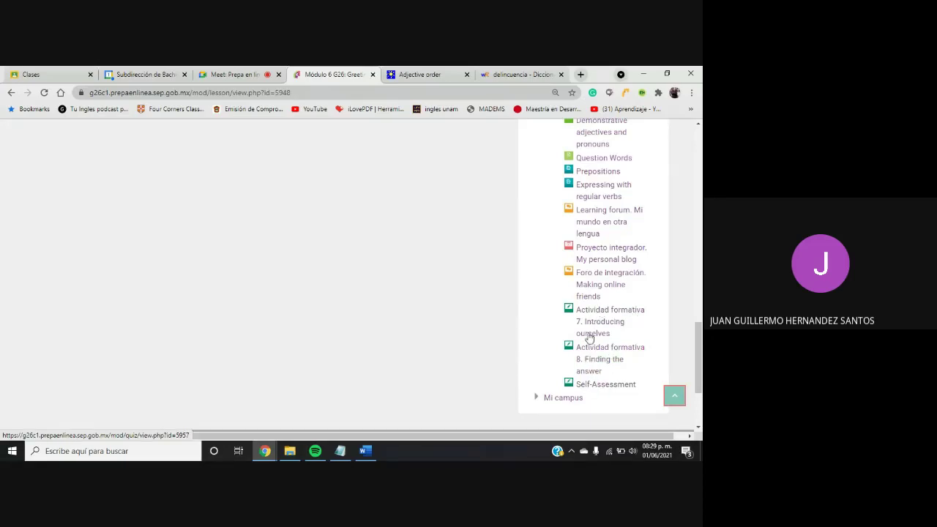
left_click_drag(698, 322, 701, 132)
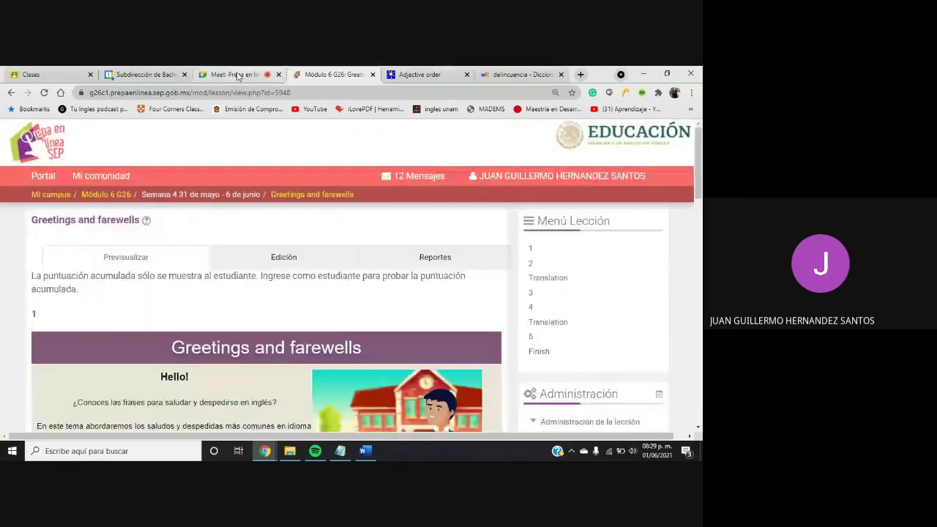
left_click(238, 74)
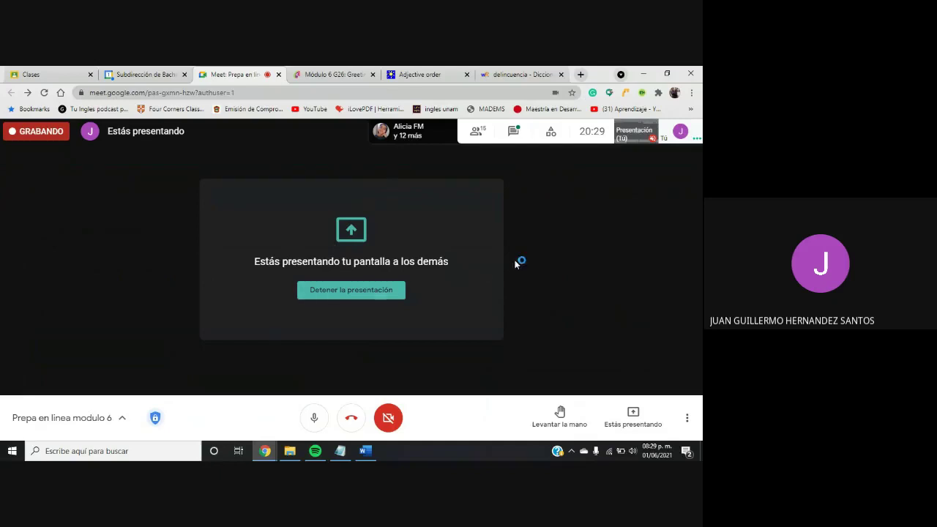
Open the Meet chat panel to see the students' messages and questions
left_click(515, 133)
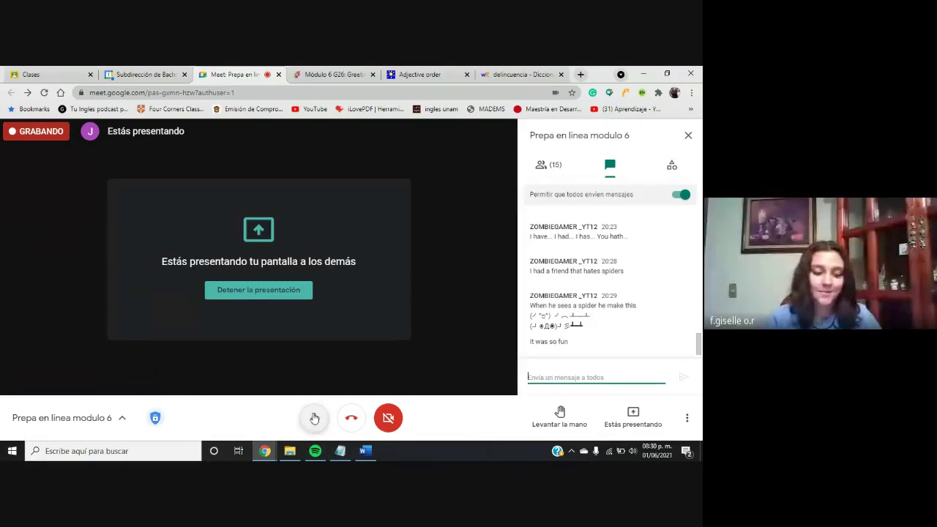
left_click(333, 74)
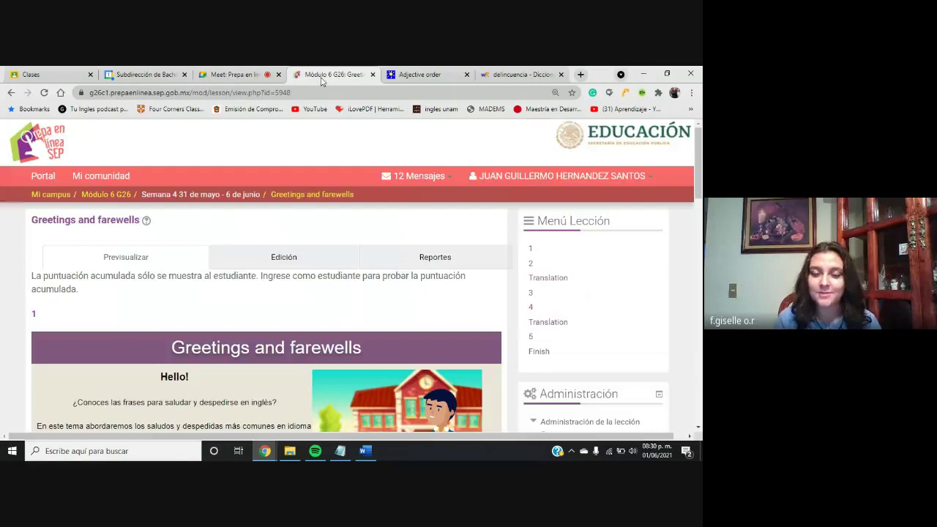
left_click(242, 75)
left_click(322, 74)
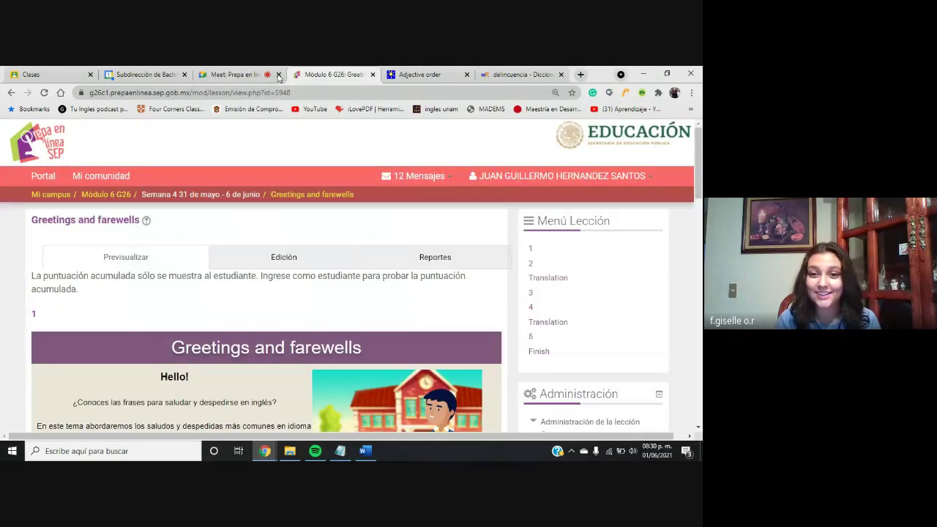
Flip between the Meet call and the Greetings and farewells lesson, ending on the lesson
left_click(253, 76)
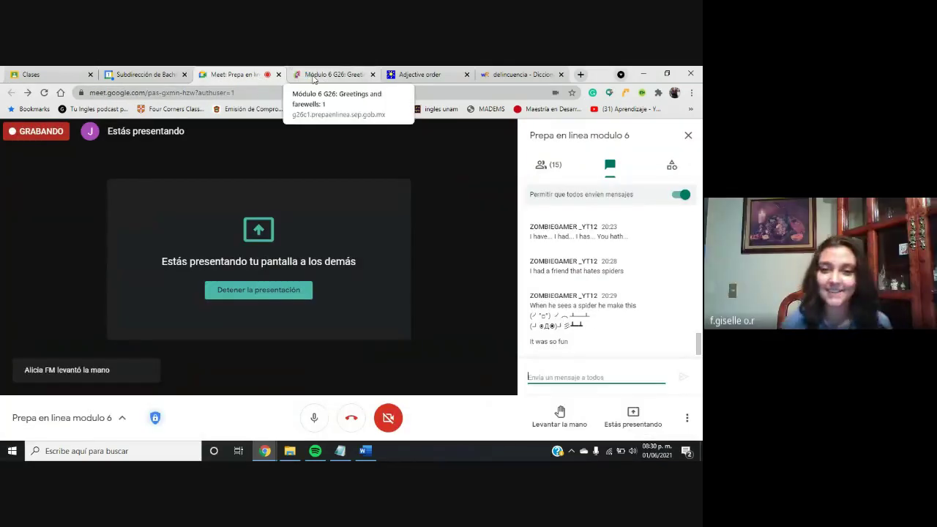
left_click(313, 76)
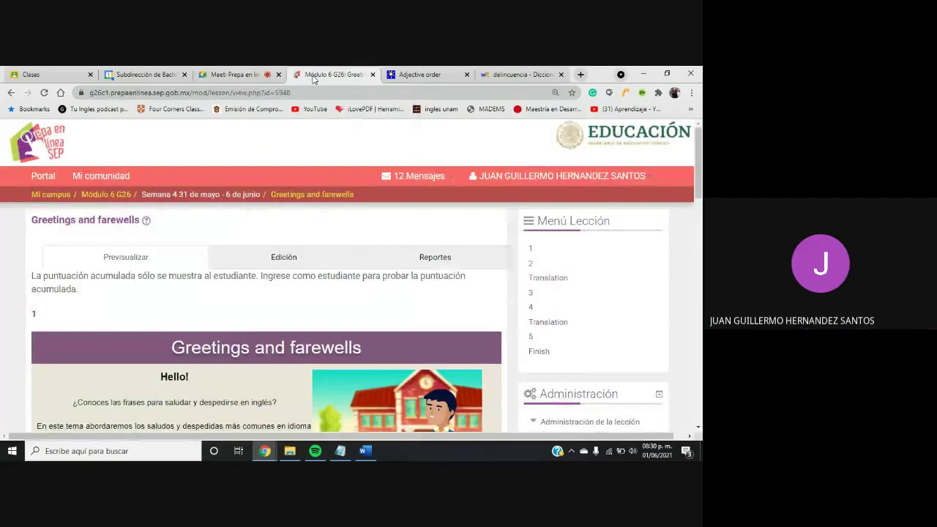
left_click(256, 80)
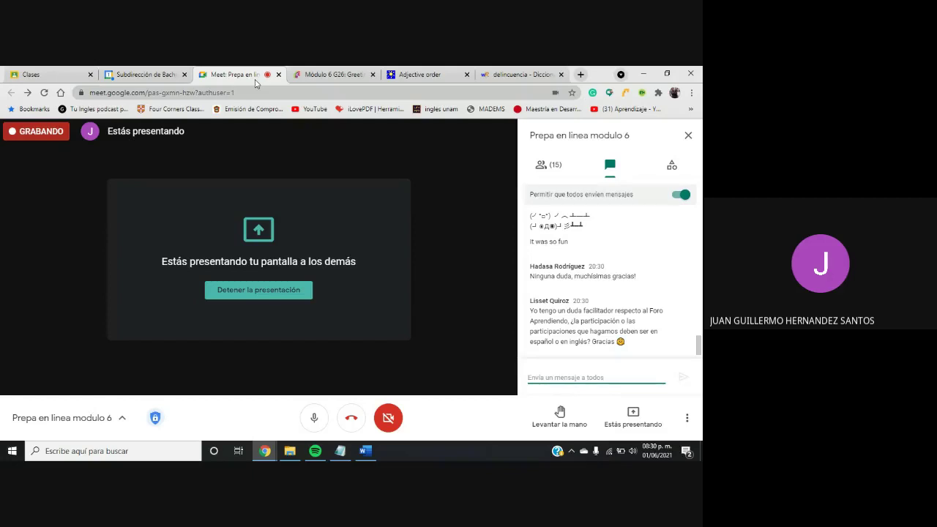
left_click(327, 73)
Scroll the course navigation and open the Foro de integración. Making online friends forum
left_click_drag(695, 176, 661, 339)
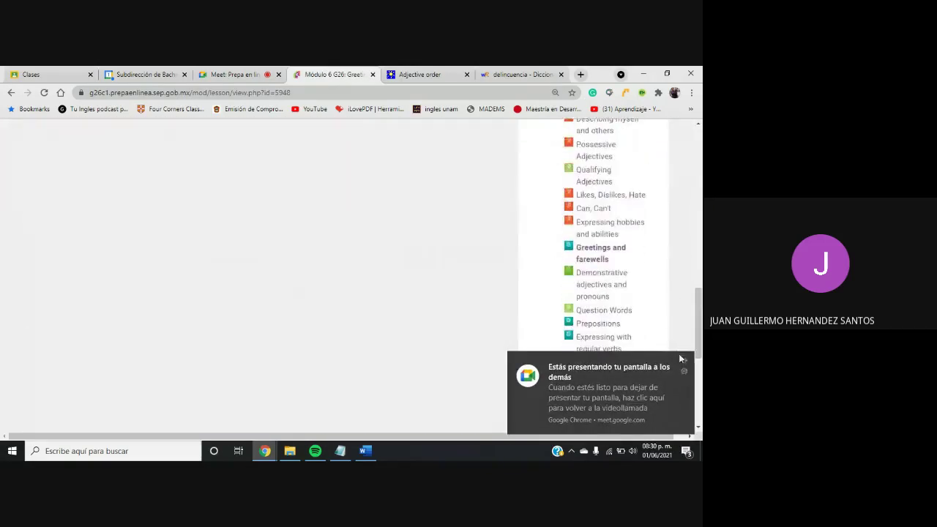
scroll(688, 358, "down", 4)
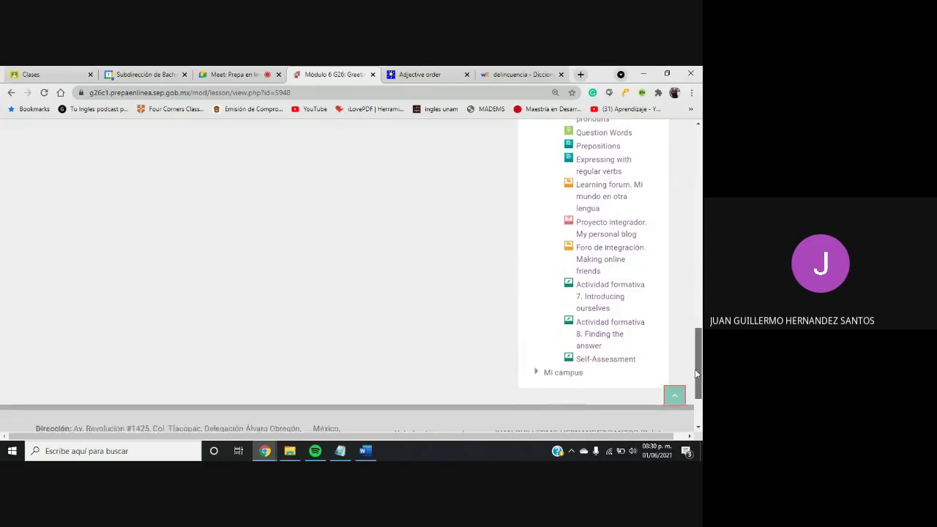
left_click(599, 297)
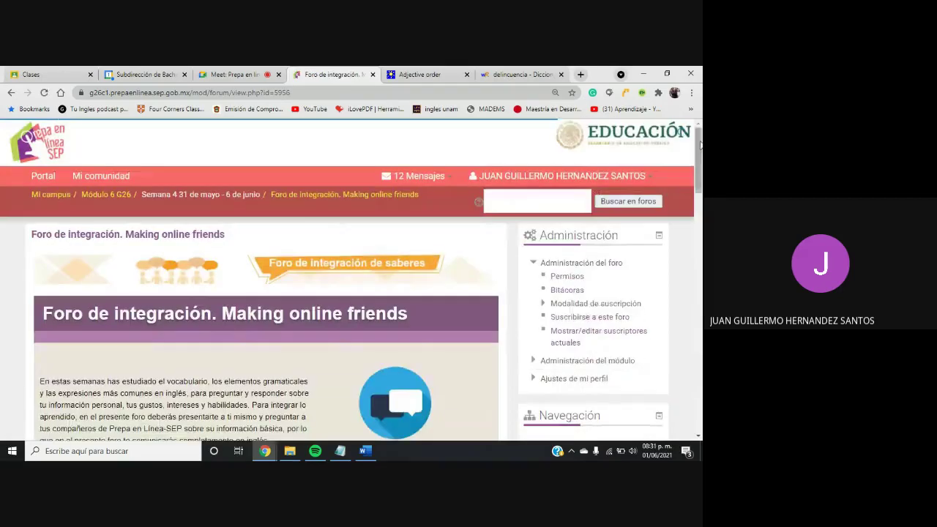
Open the discussion with 35 replies and review the posts, noting a lowercase i in one
left_click_drag(699, 155, 665, 360)
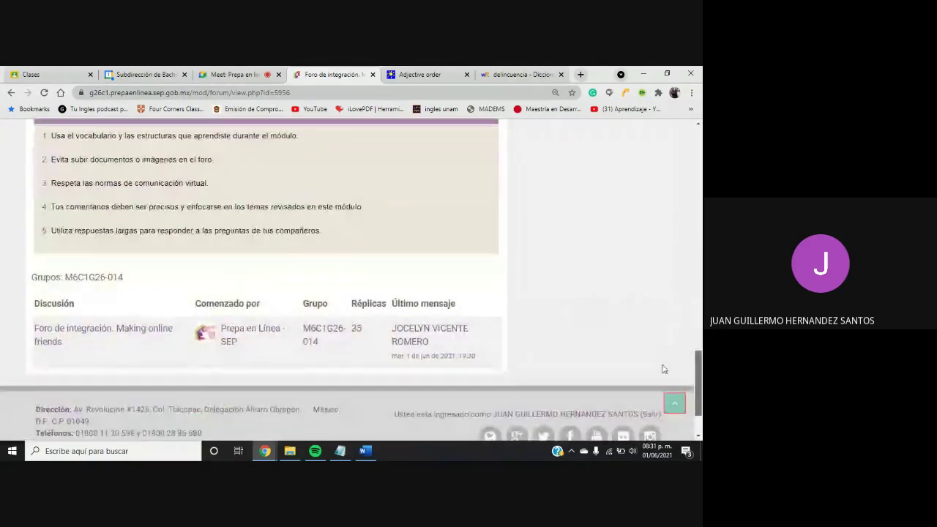
left_click(359, 330)
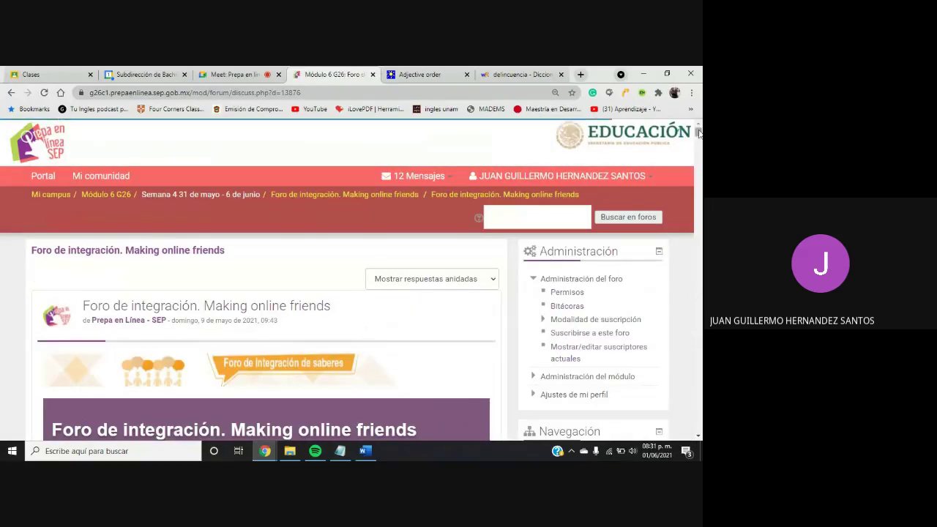
left_click_drag(698, 132, 697, 176)
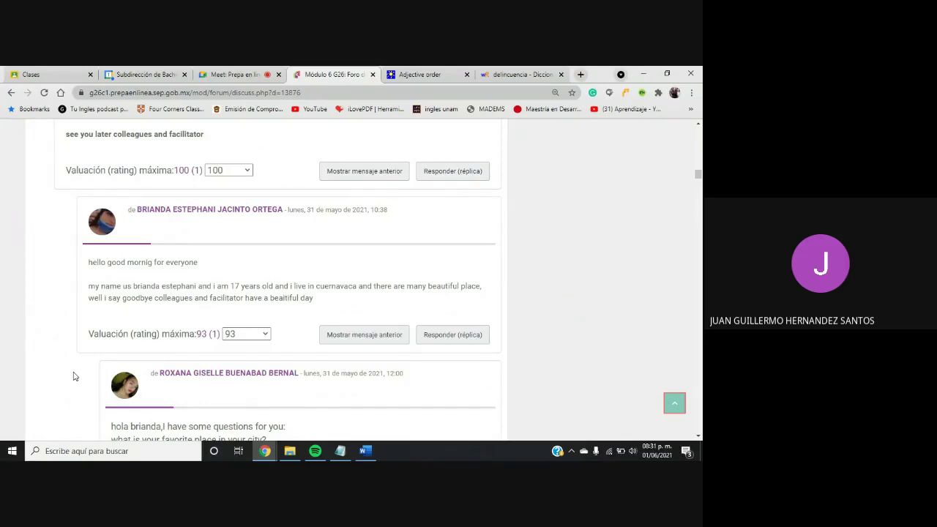
double_click(214, 286)
left_click(291, 286)
Return to the Meet call to read the students' chat replies about their doubts
left_click(223, 80)
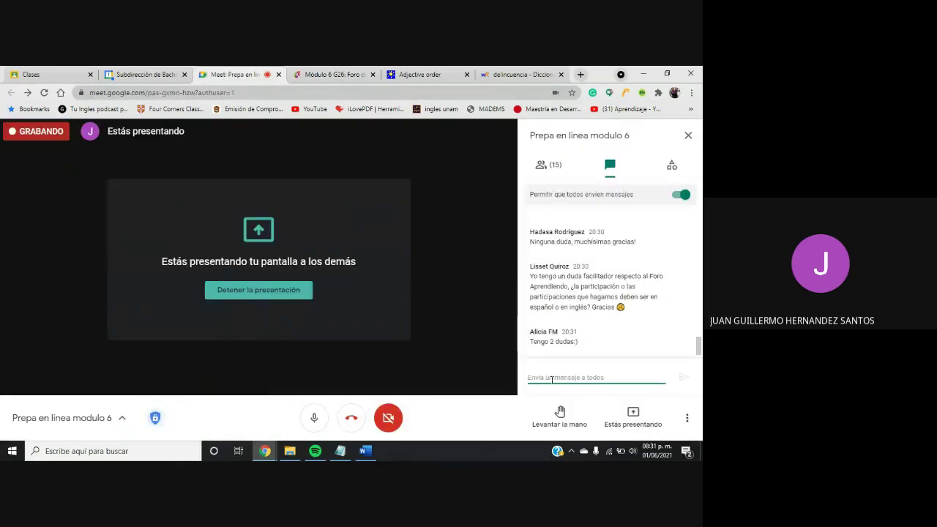